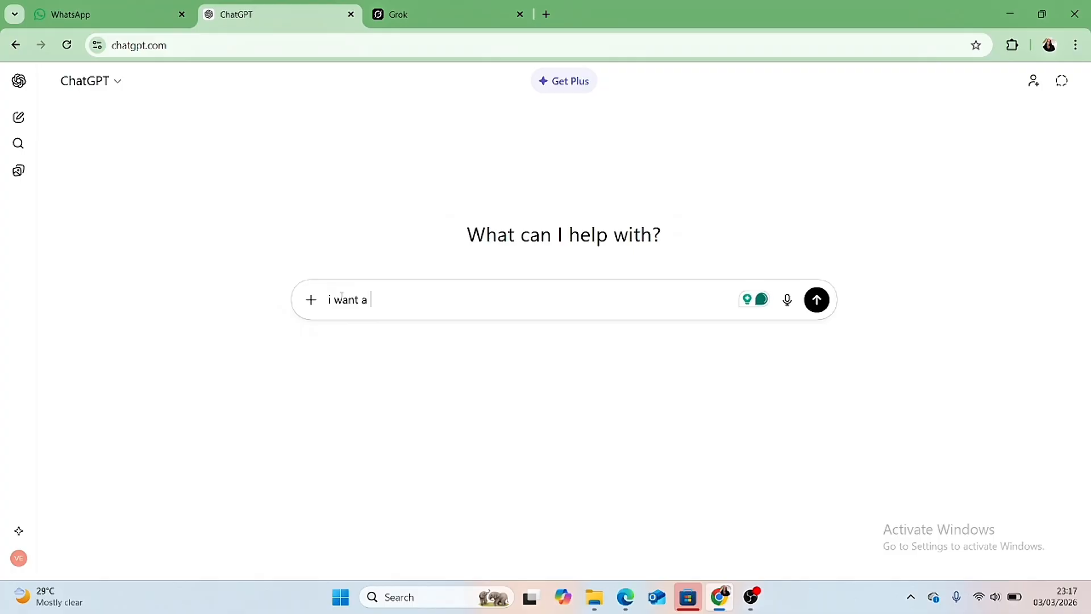
Step: Submit the prompt "i want a nigerian story on a young girls who struggles to make an income"
text(nigerian st)
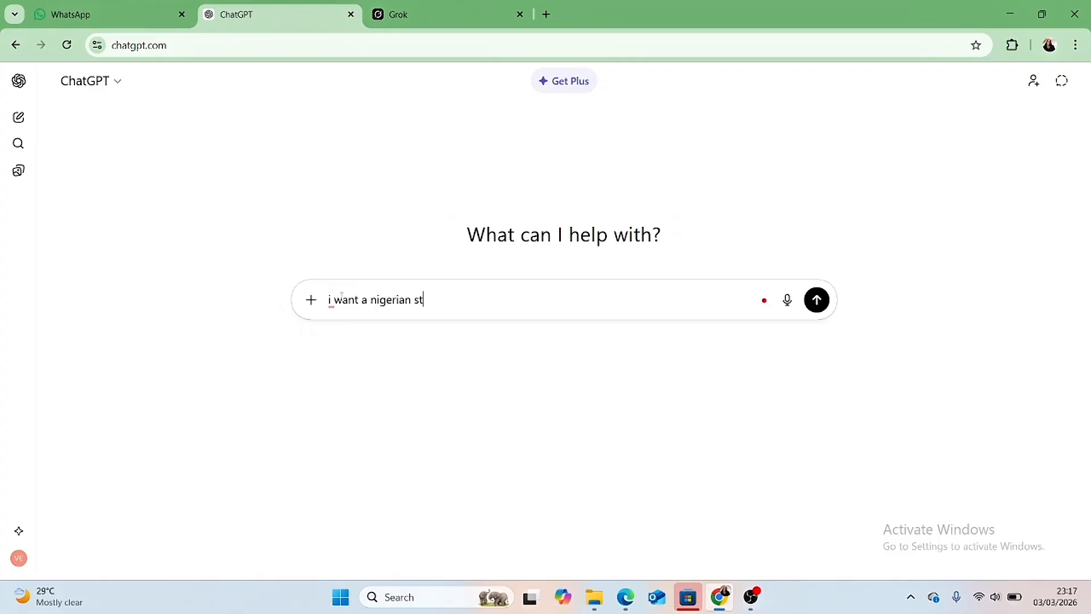
text(ory on )
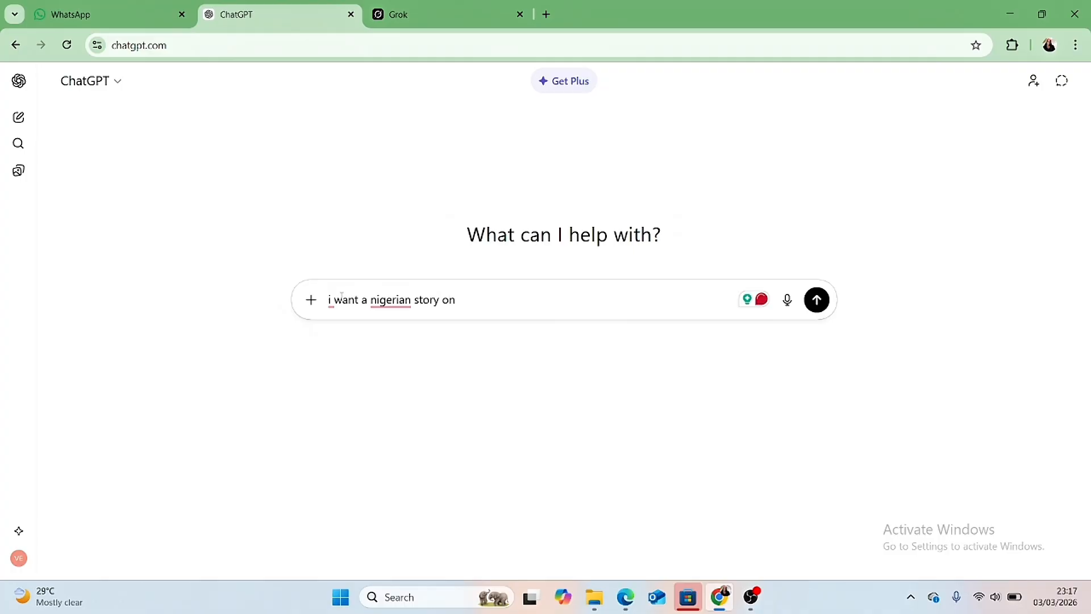
text(a young girls who strug)
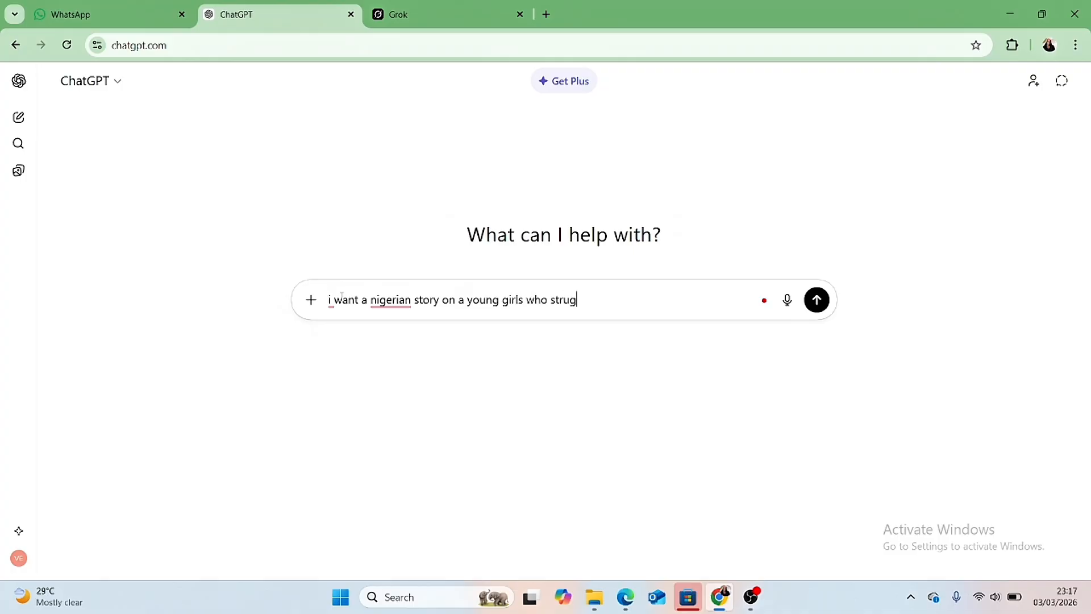
text(to make an income)
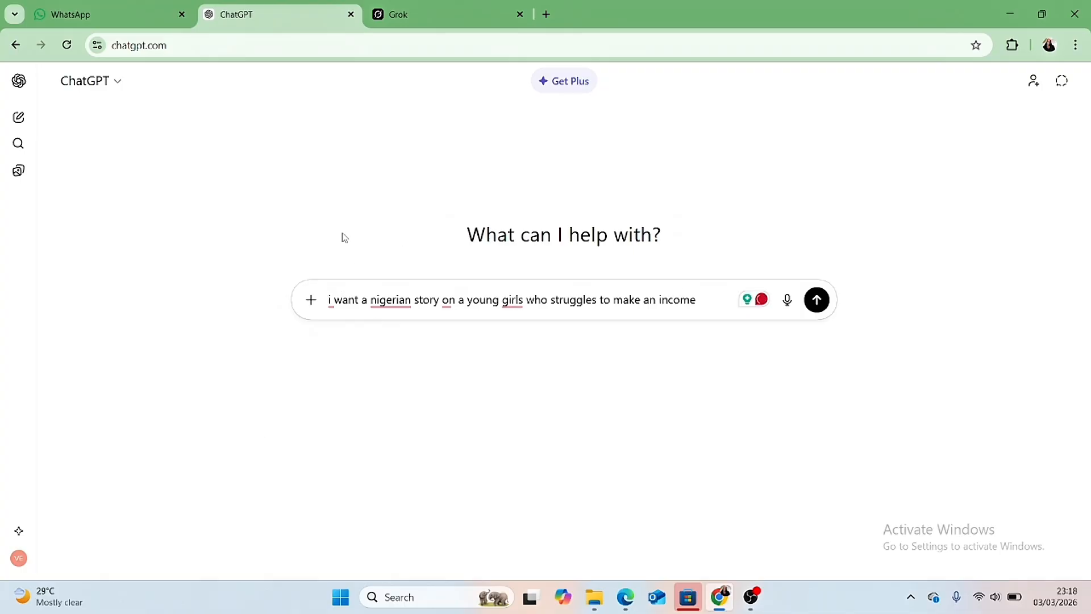
click(822, 302)
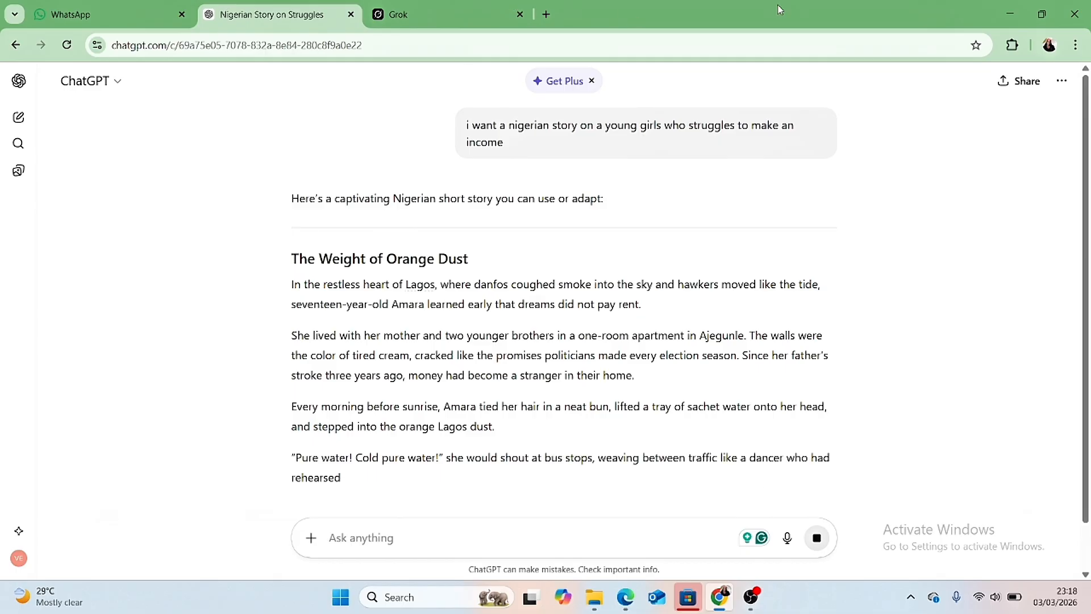
Step: Ask for a rewrite of the story with the prompt "make this story into a dialogue and ensure it is scene by scene"
scroll(665, 309, down, 3)
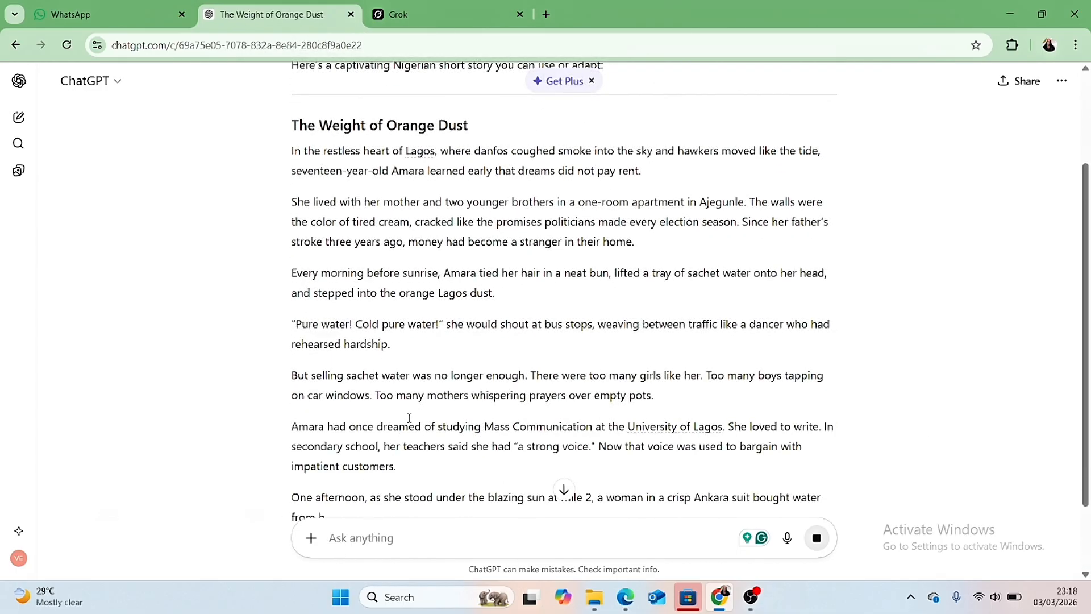
scroll(409, 417, down, 4)
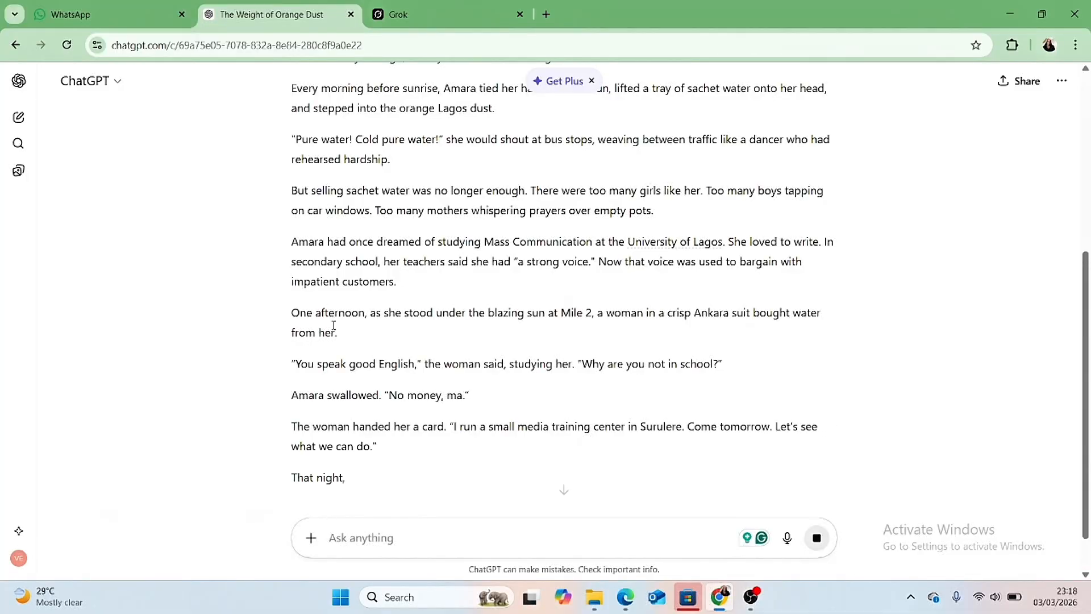
text(by scene)
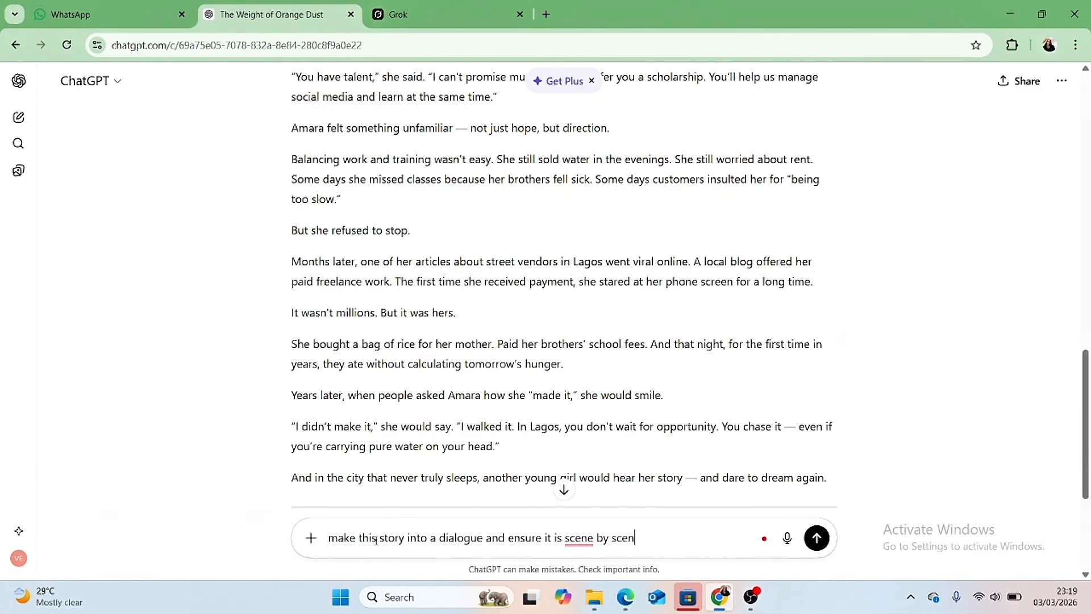
key(Return)
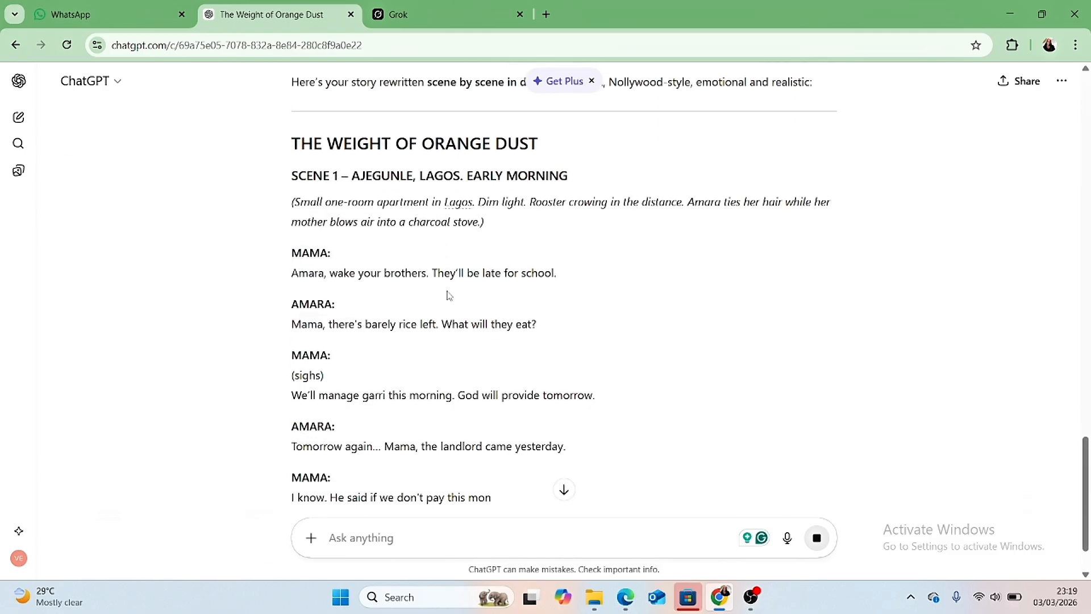
Step: Look over the dialogue scenes and submit "create a prompt for an image generator for the character amara"
scroll(449, 296, down, 3)
scroll(448, 296, down, 2)
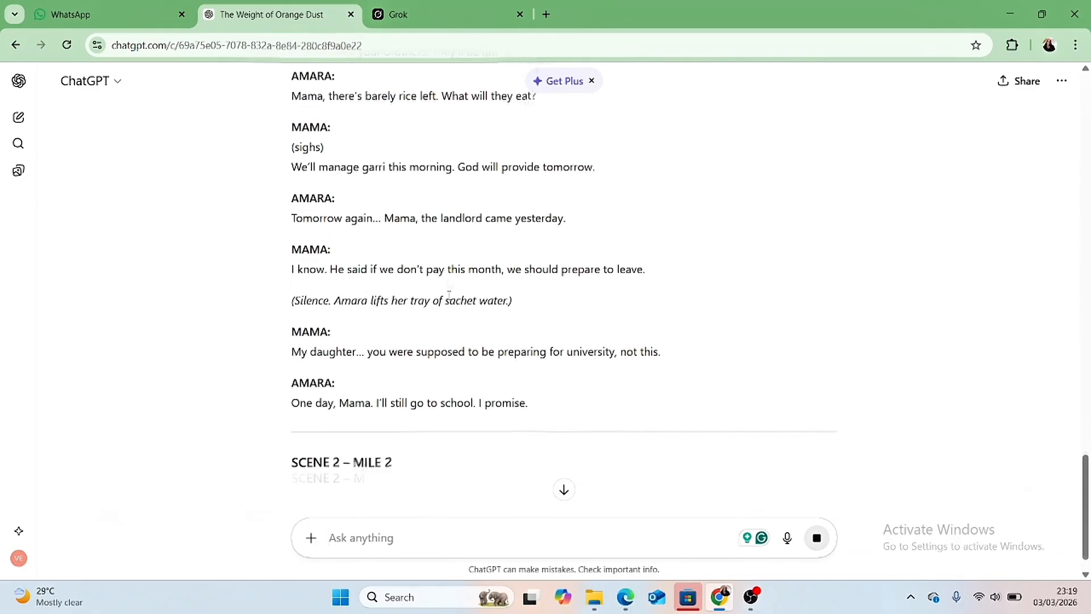
scroll(448, 298, up, 1)
scroll(448, 299, down, 2)
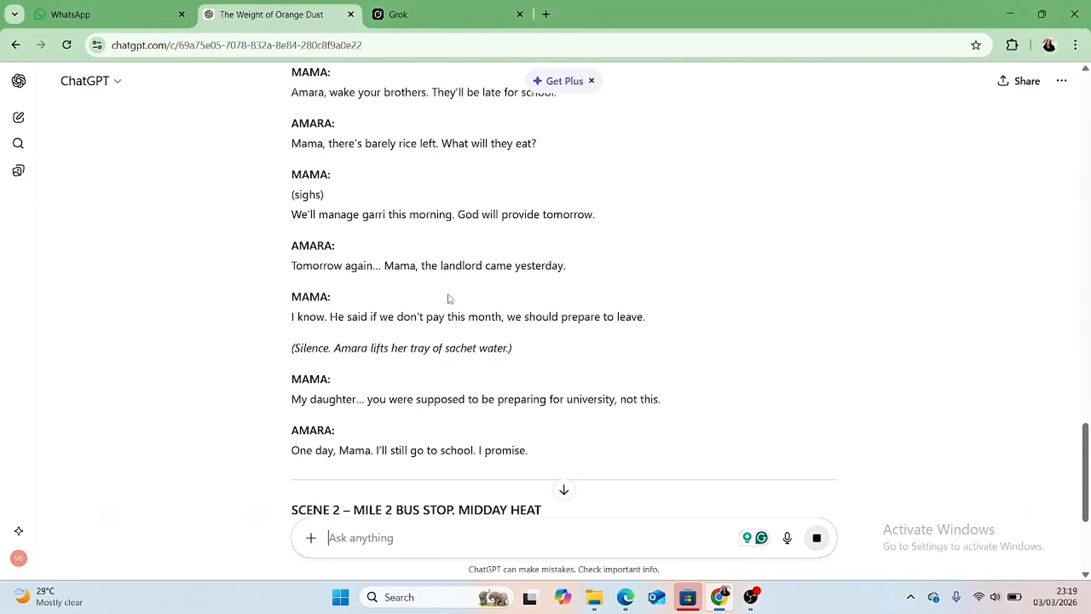
scroll(450, 298, up, 5)
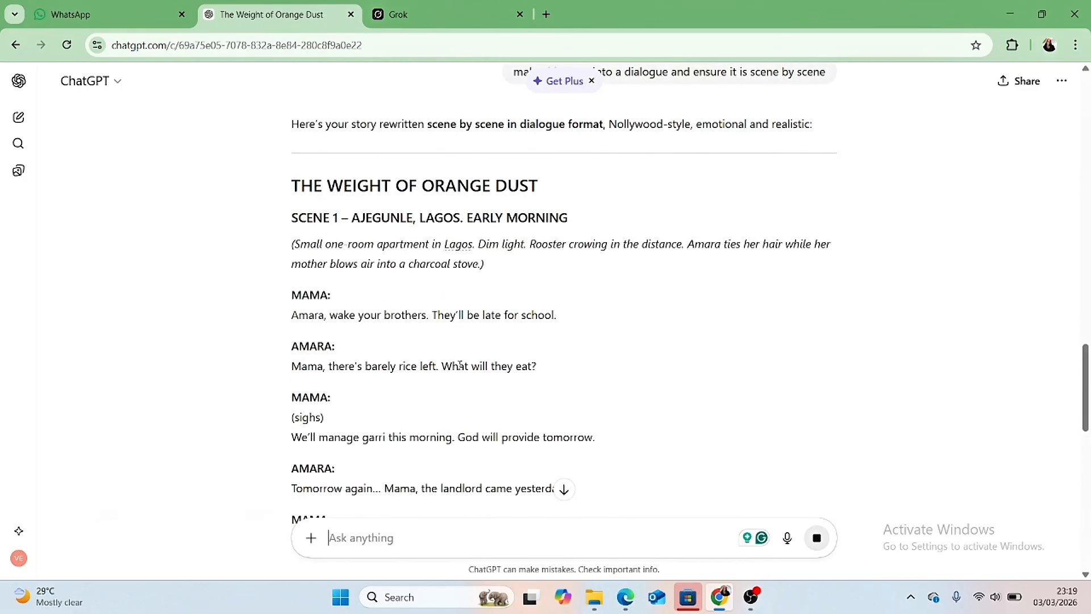
scroll(450, 280, down, 2)
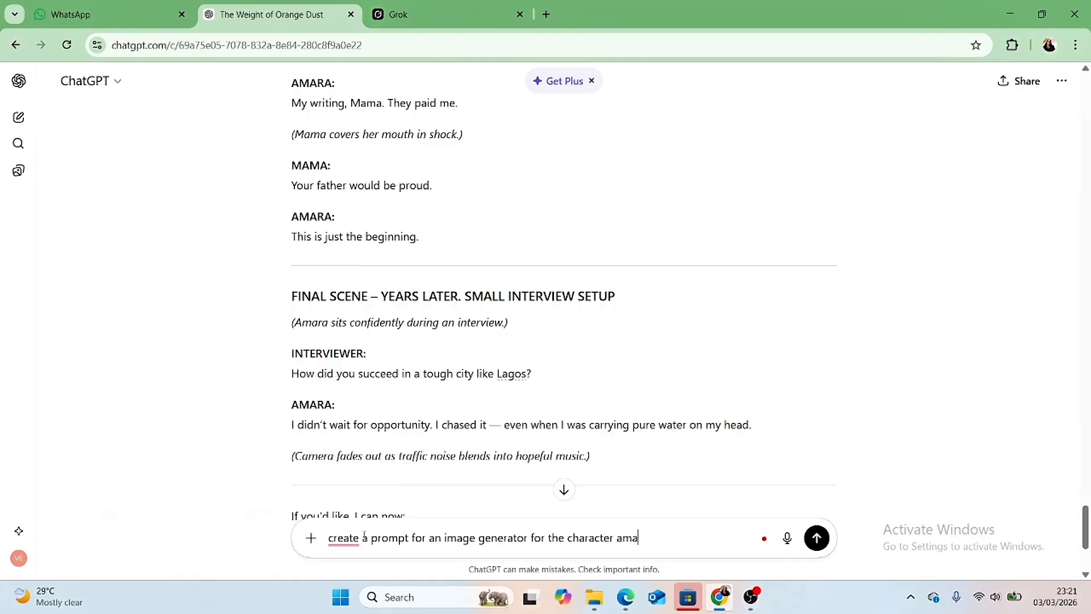
text(ra)
click(828, 546)
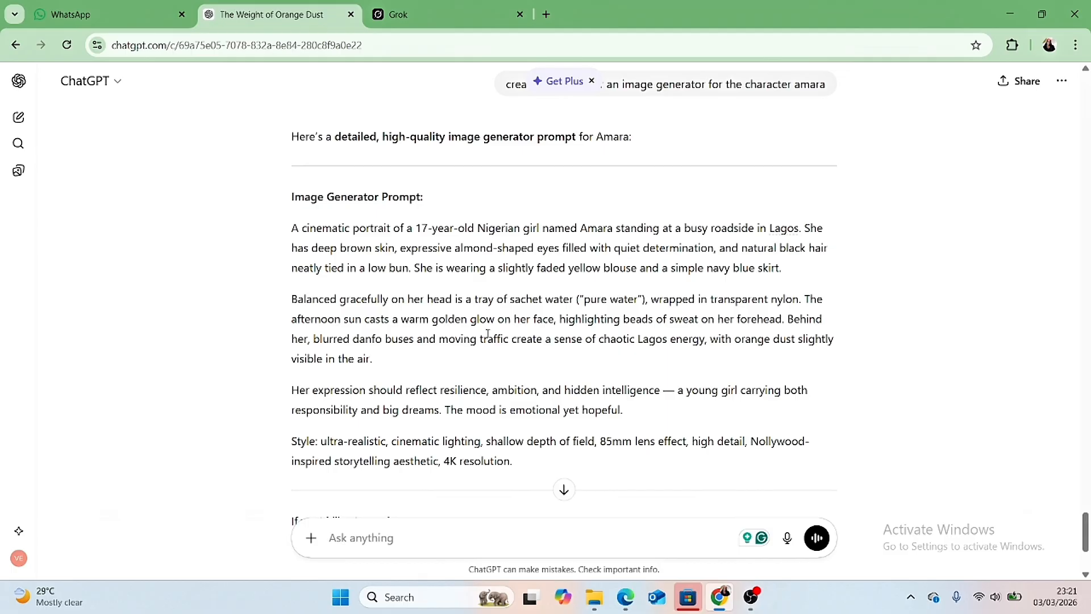
Step: Review the earlier scenes and submit the request "i need the features of amara for the first scene"
scroll(495, 332, up, 20)
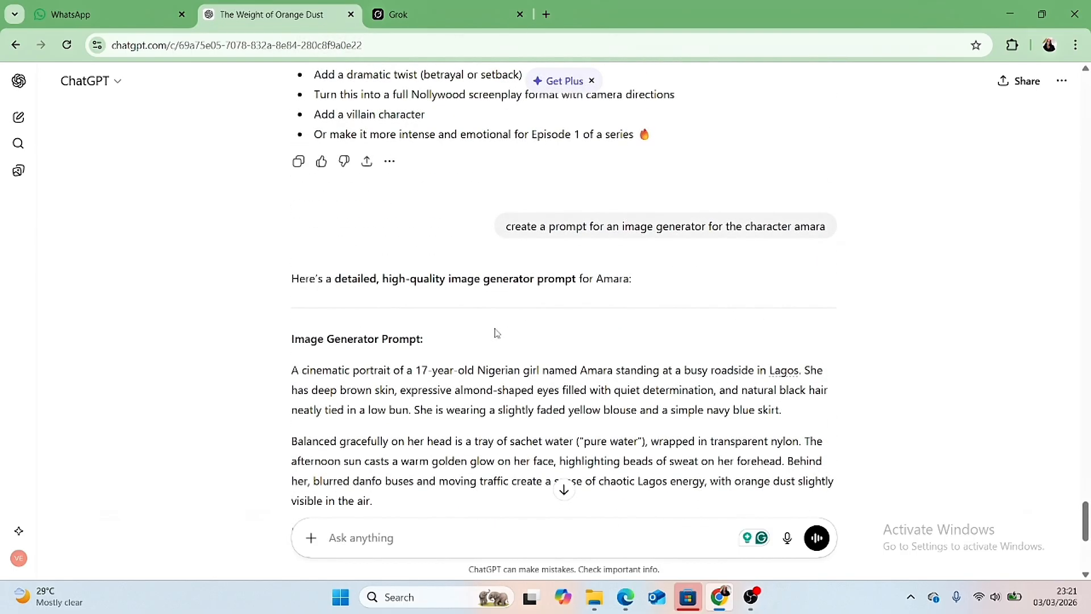
scroll(495, 332, up, 15)
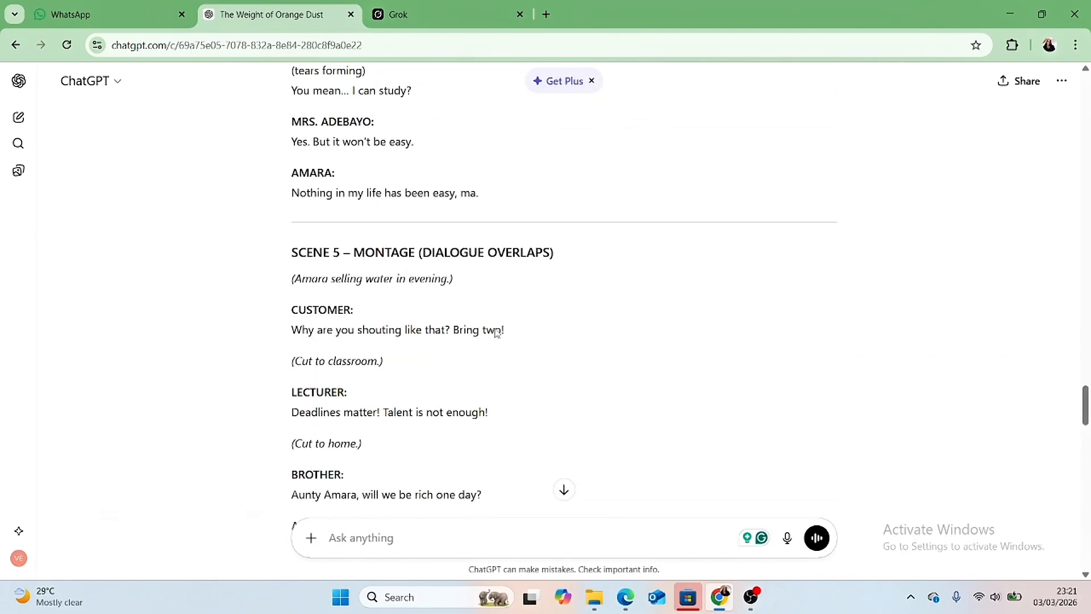
scroll(495, 332, up, 12)
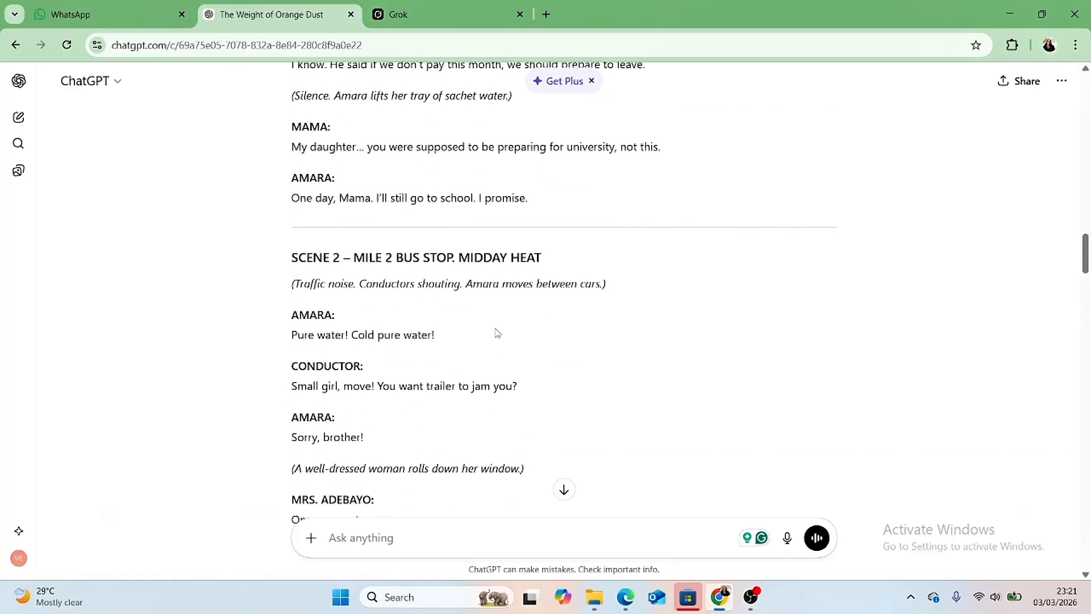
scroll(499, 329, down, 15)
scroll(498, 328, down, 20)
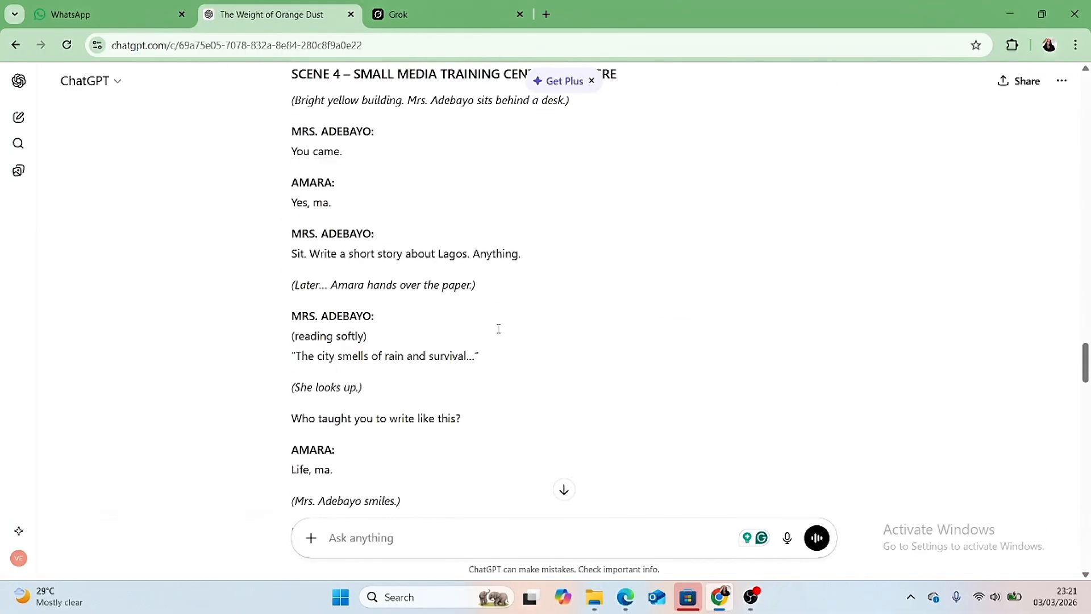
scroll(501, 330, down, 2)
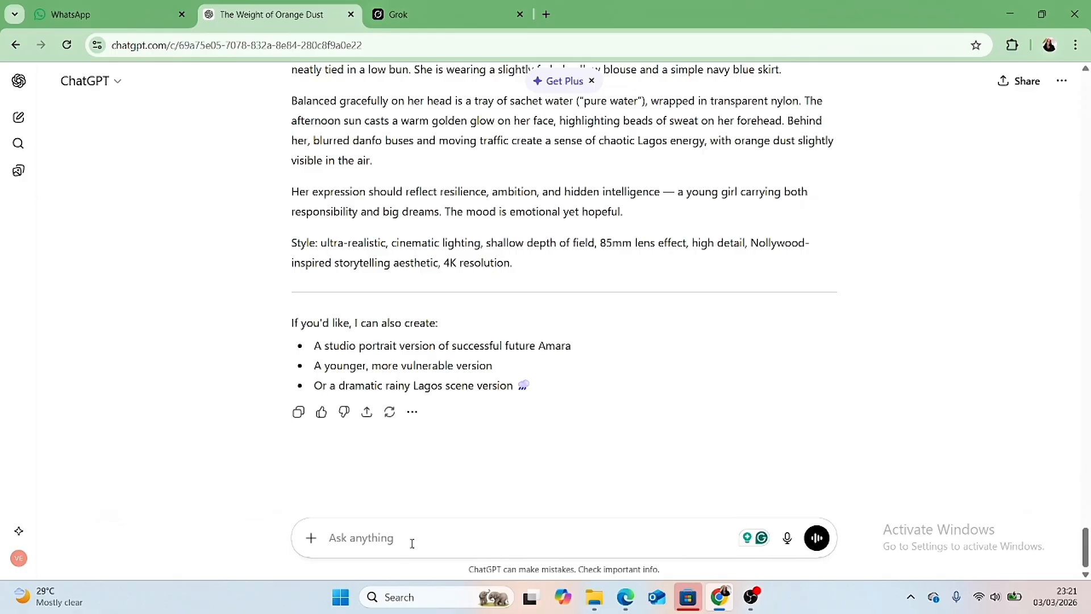
text(i need the features)
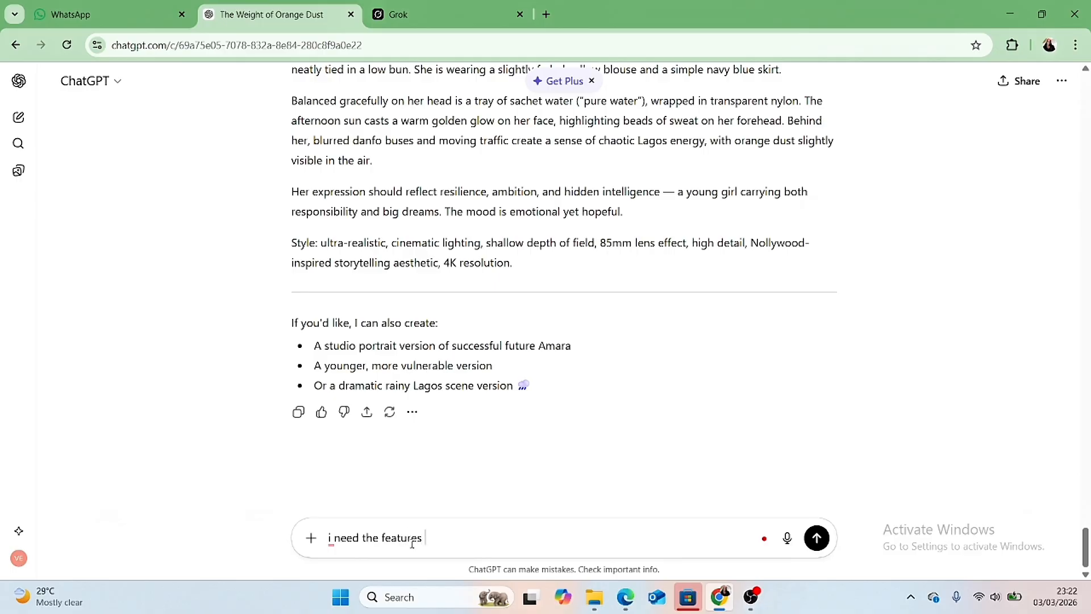
text(of amara for the )
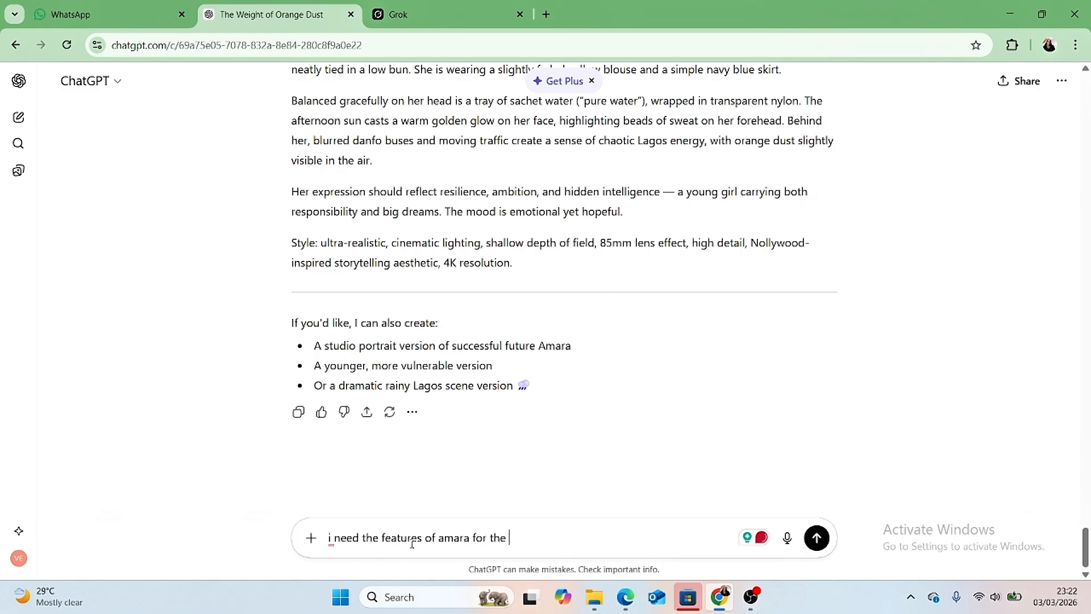
text(first scene)
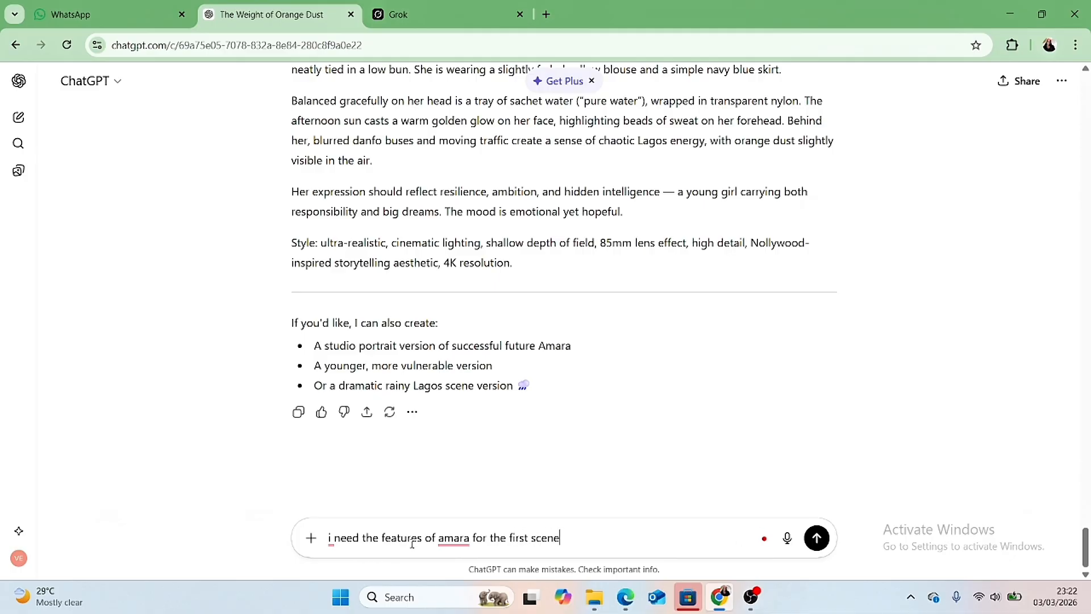
key(Return)
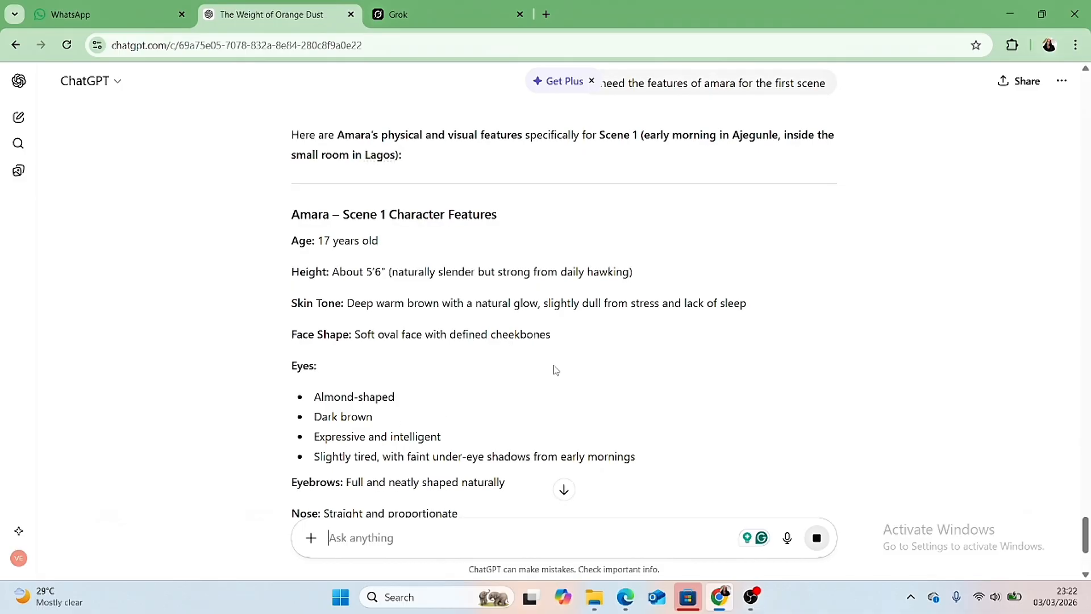
Step: Copy the suggestion "Her mother's character features" from the end of the reply and submit it as the next prompt
scroll(555, 370, down, 4)
scroll(555, 369, down, 2)
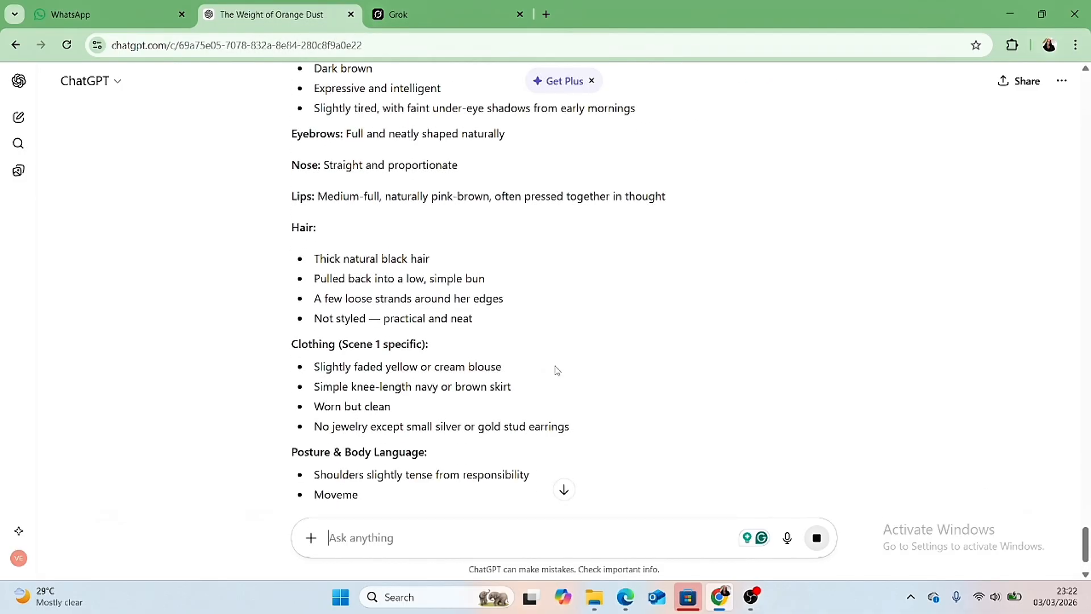
scroll(555, 370, down, 1)
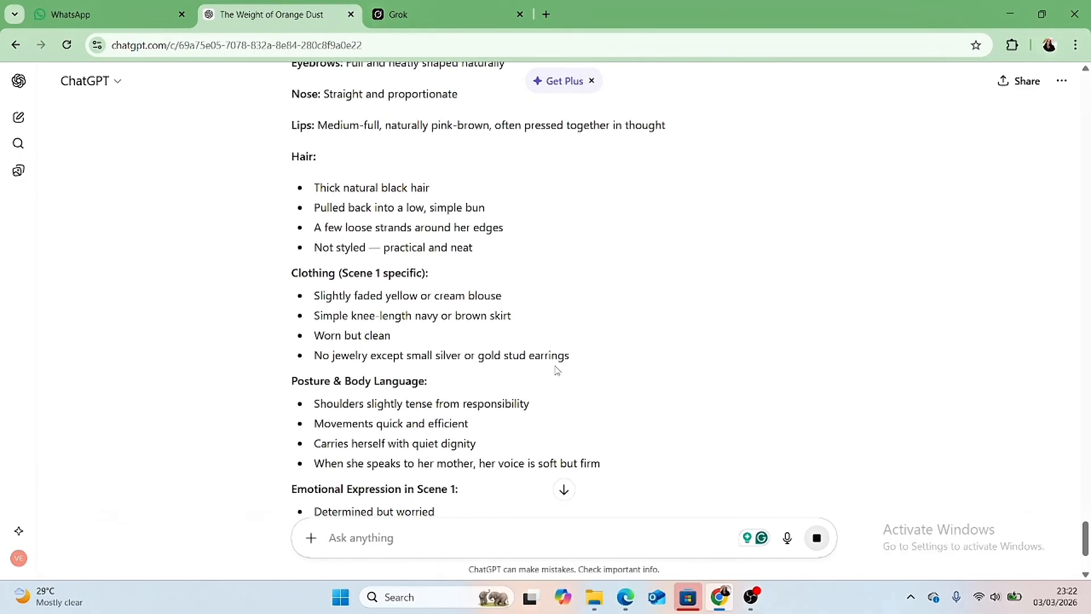
scroll(557, 370, down, 3)
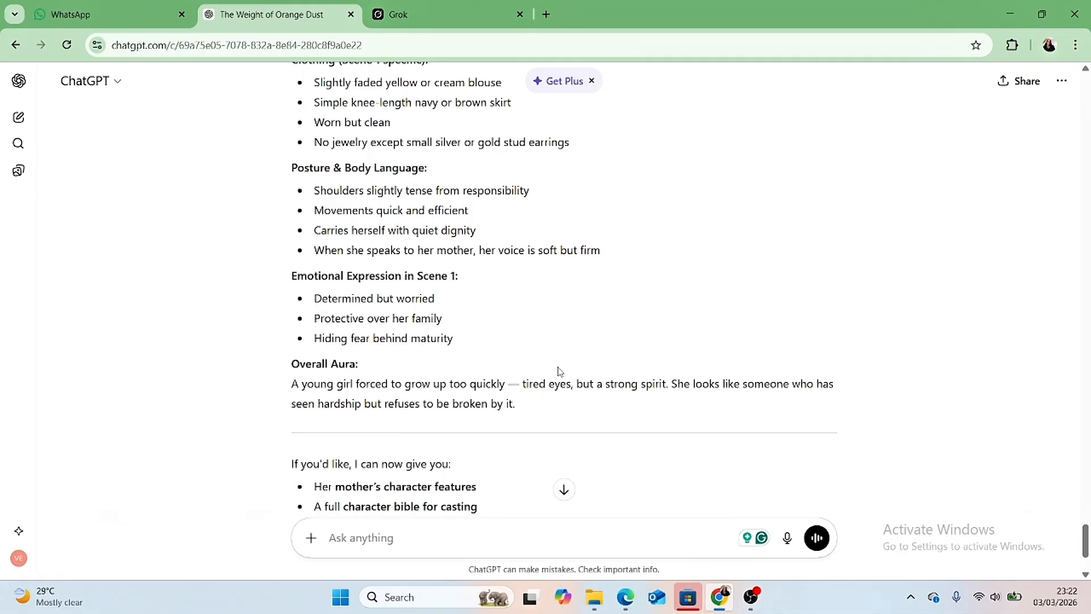
scroll(559, 371, down, 2)
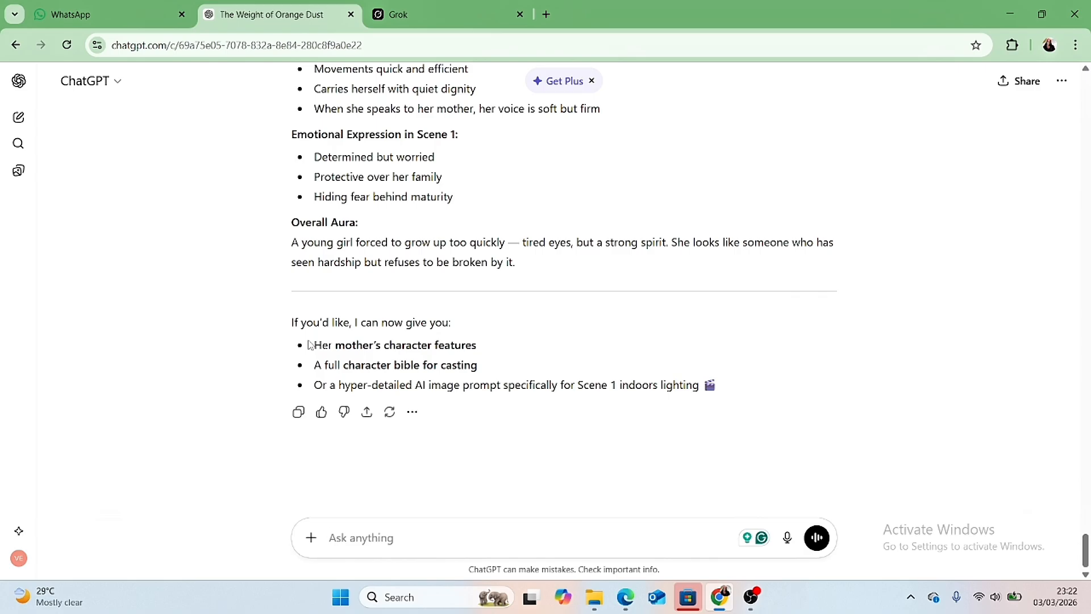
drag(309, 344, 471, 348)
key(ctrl+c)
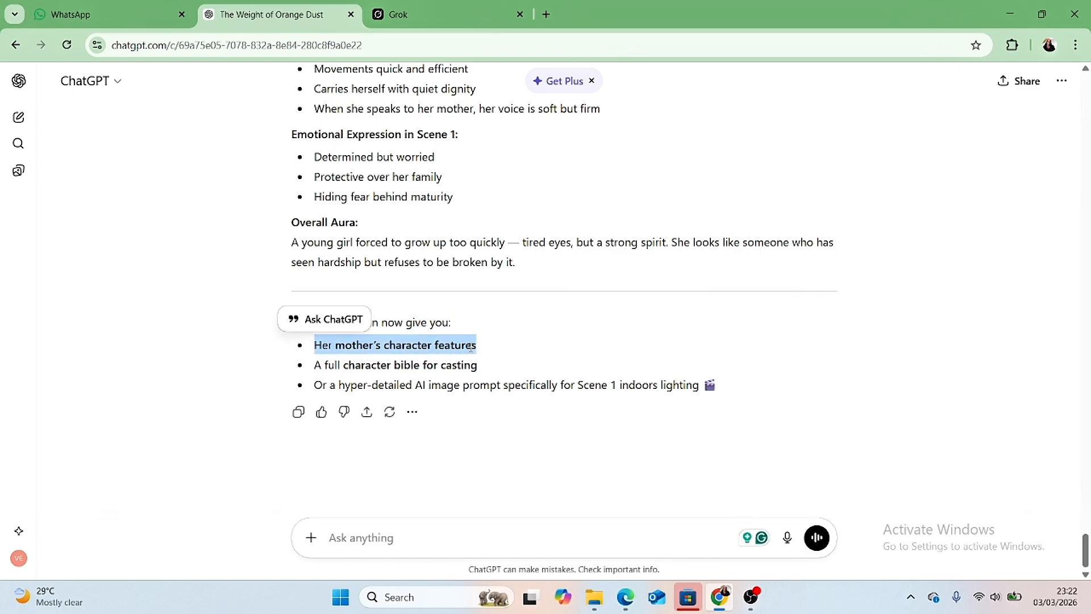
right_click(471, 350)
click(484, 365)
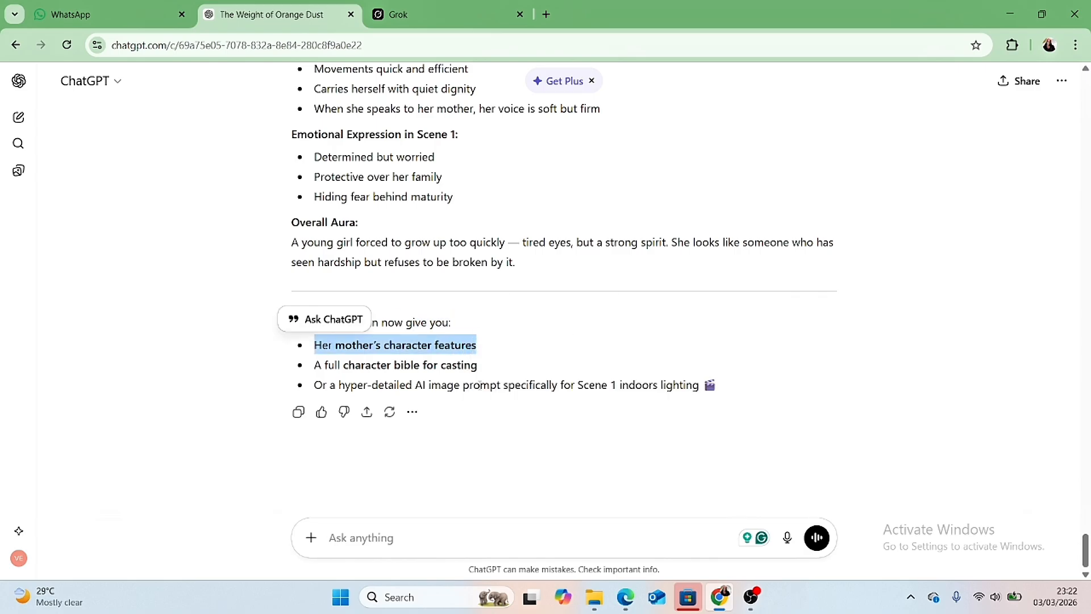
click(385, 544)
right_click(386, 540)
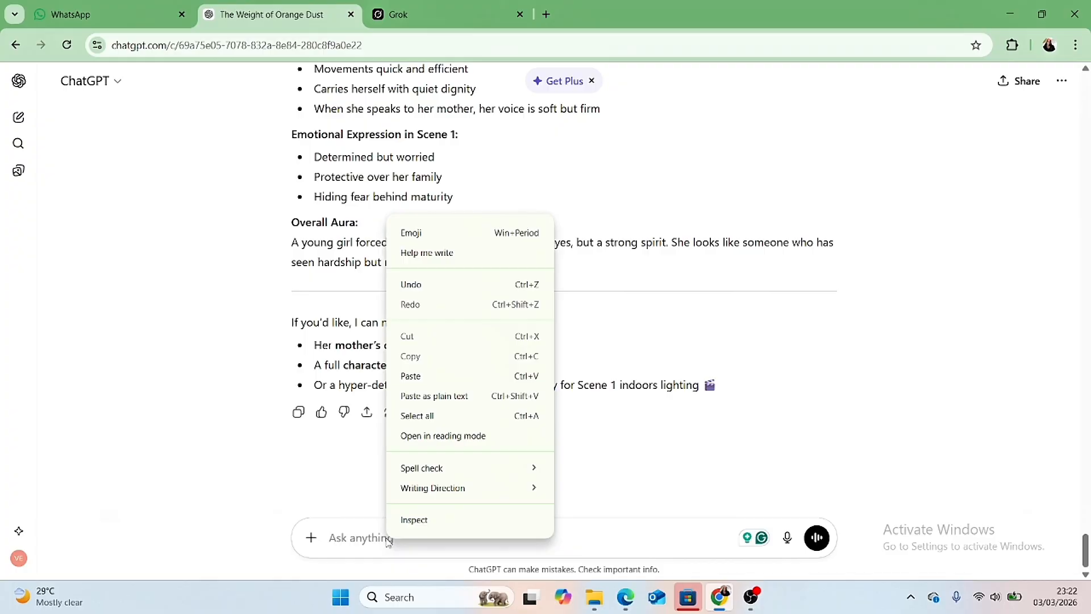
click(418, 379)
click(818, 537)
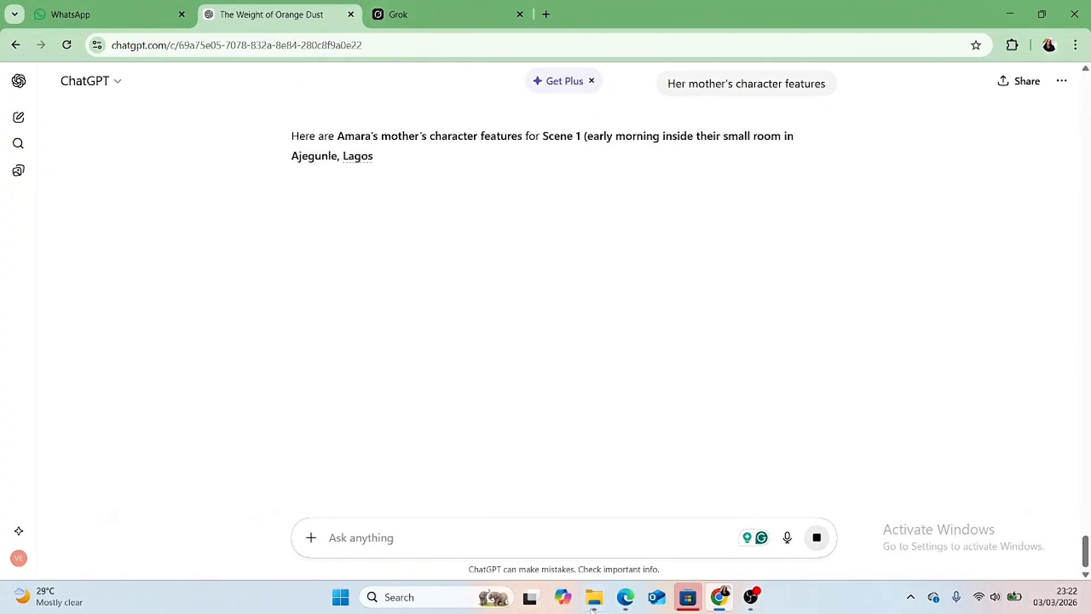
Step: Go back through the conversation to the reply listing Amara's Scene 1 character features
mouse_move(591, 591)
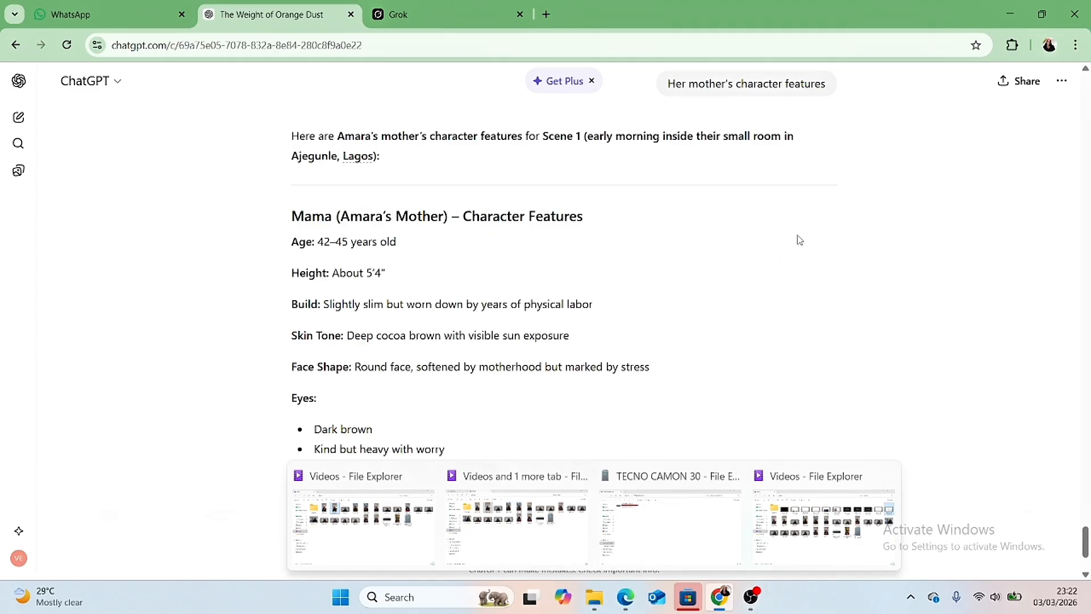
scroll(332, 363, up, 5)
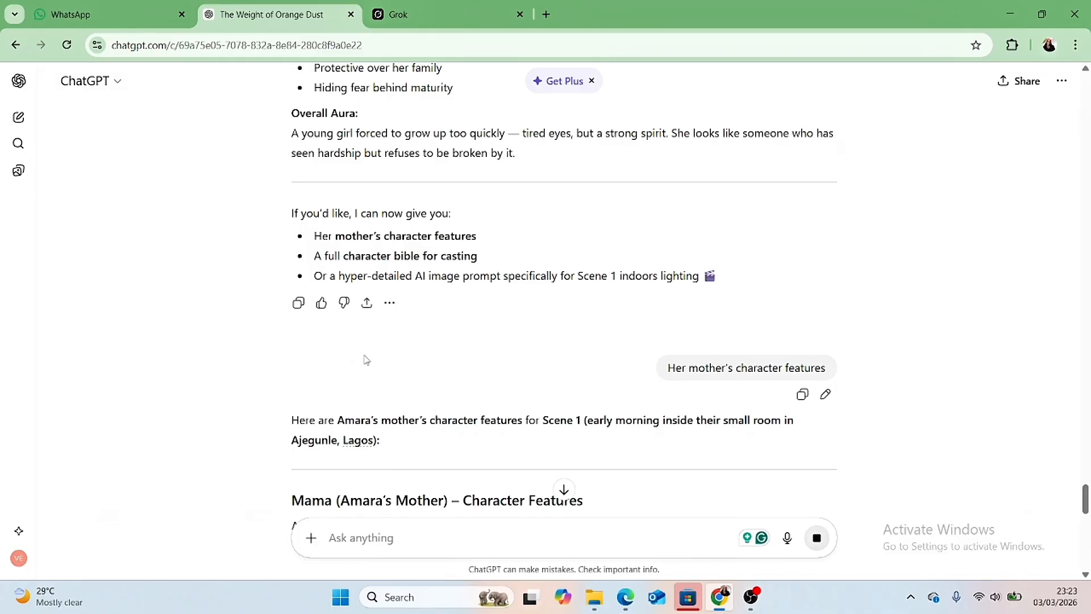
scroll(405, 278, up, 15)
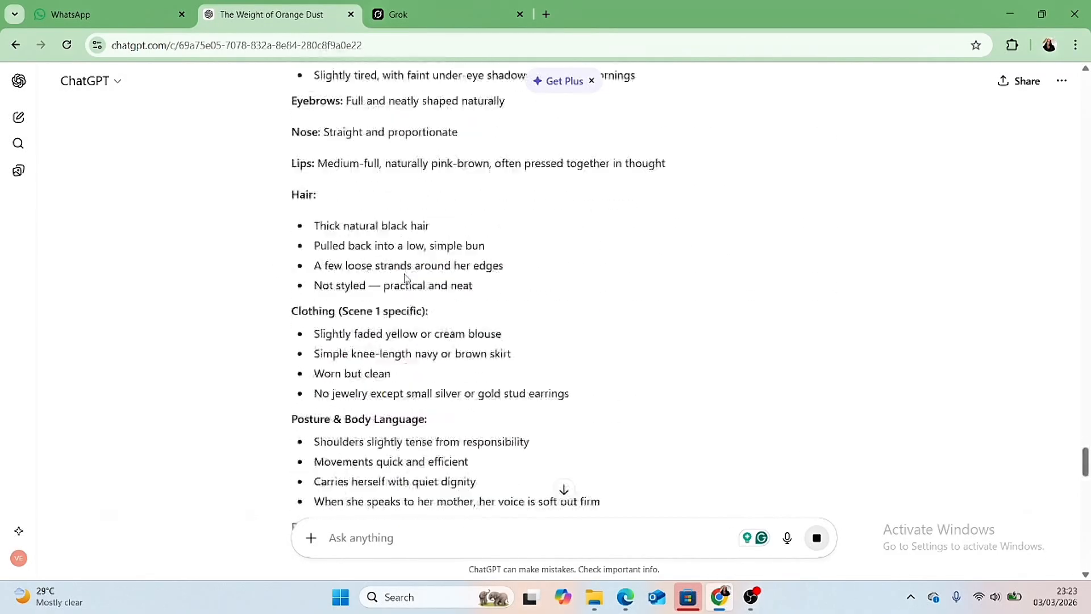
scroll(404, 273, up, 3)
scroll(241, 183, down, 6)
scroll(290, 146, up, 1)
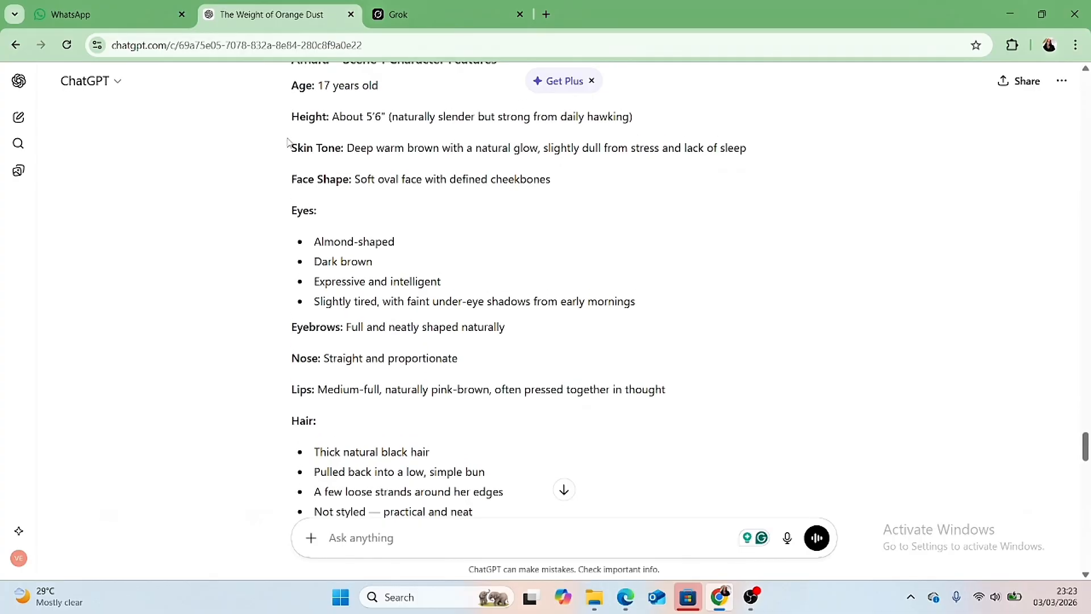
drag(294, 138, 572, 554)
drag(567, 517, 562, 503)
scroll(541, 458, down, 6)
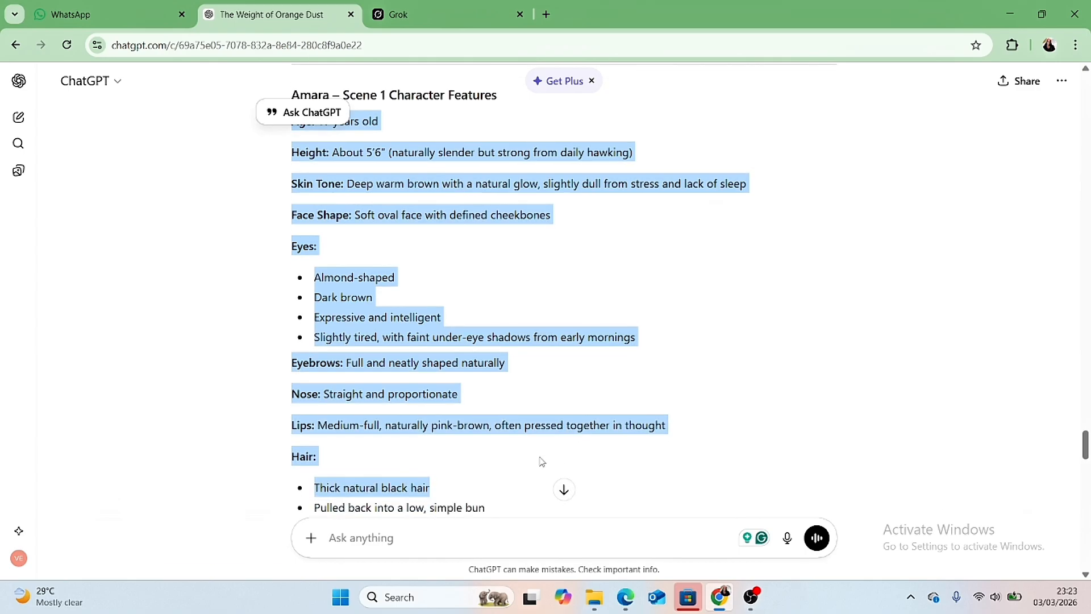
click(636, 258)
scroll(364, 258, up, 6)
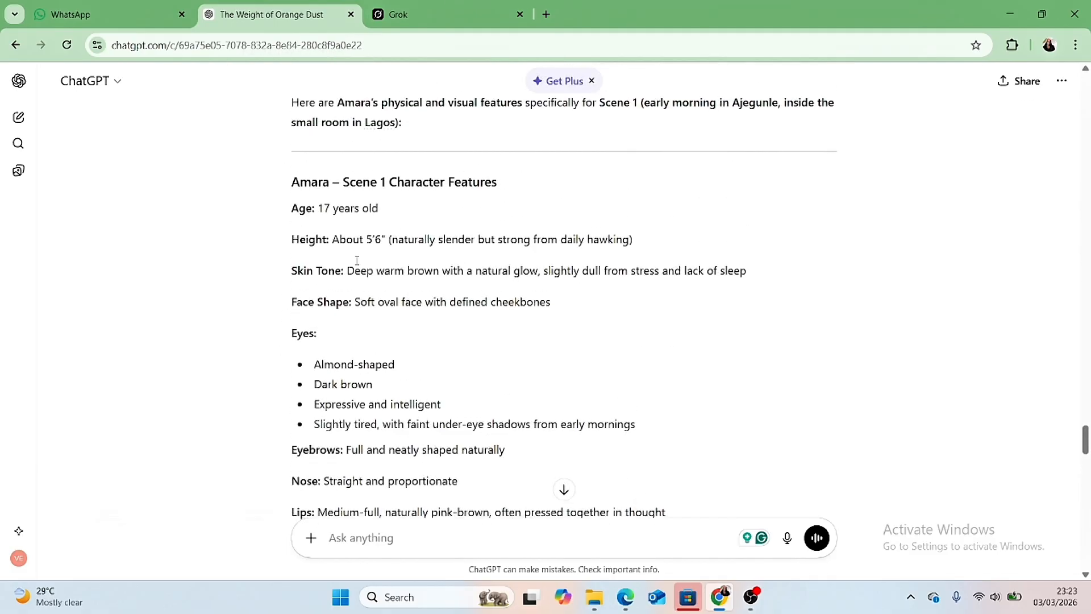
Step: Copy Amara's full Scene 1 character features, from the heading through the Overall Aura paragraph
drag(275, 182, 530, 412)
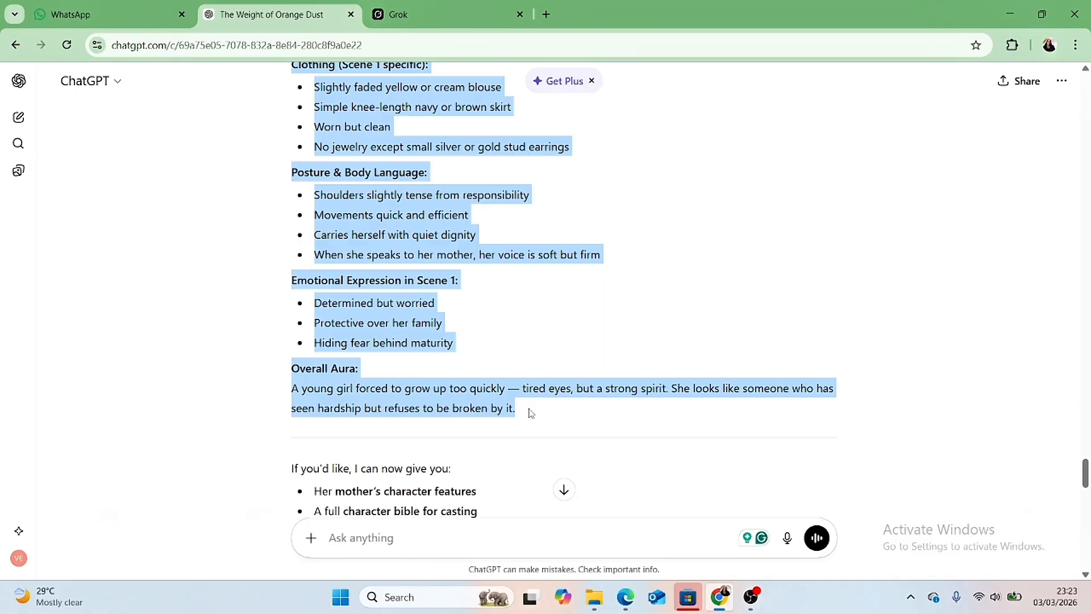
right_click(358, 302)
click(380, 318)
scroll(379, 316, up, 10)
scroll(379, 316, up, 8)
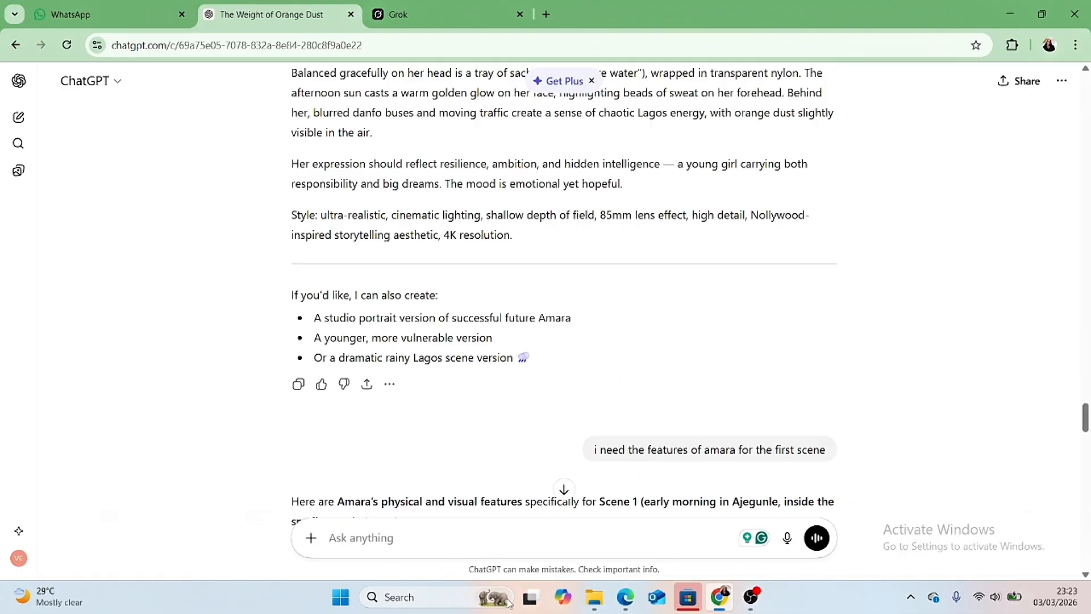
Step: Switch to Whisk in the Edge browser and paste Amara's copied character features as the image prompt
mouse_move(625, 595)
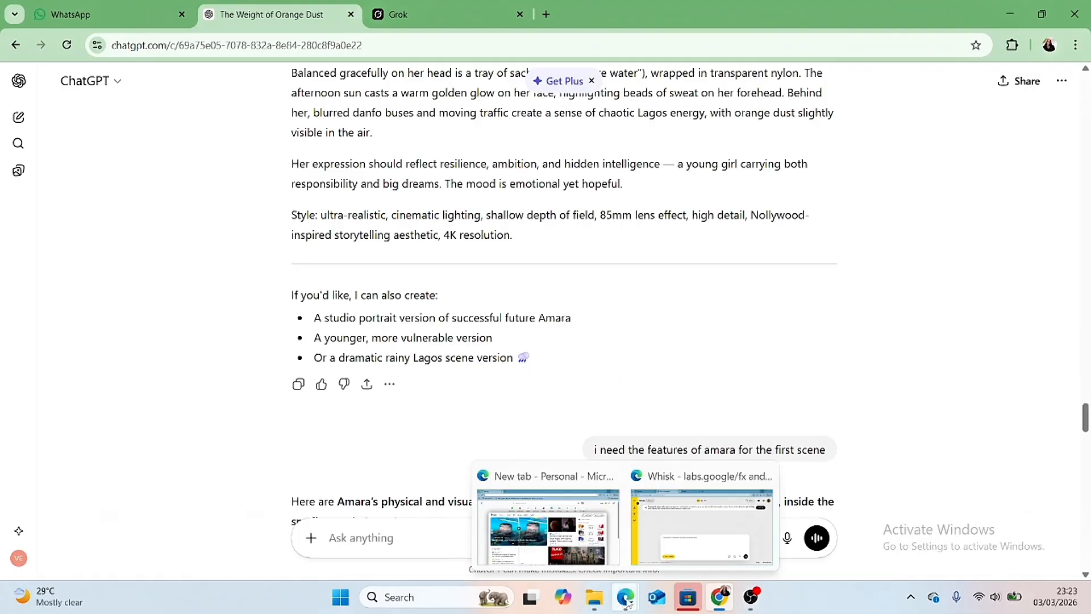
click(701, 526)
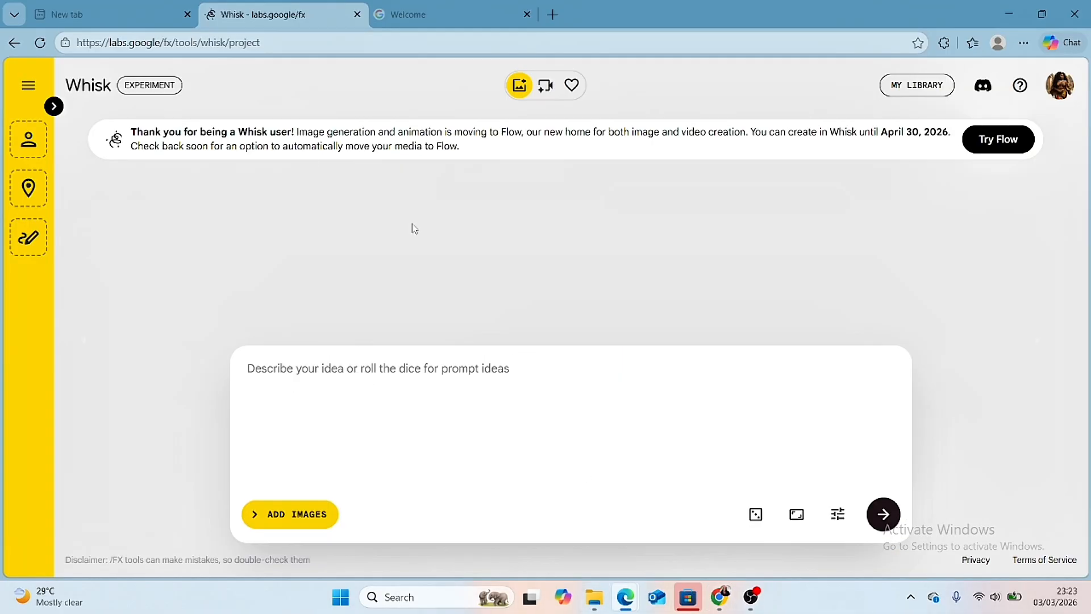
click(256, 375)
right_click(256, 375)
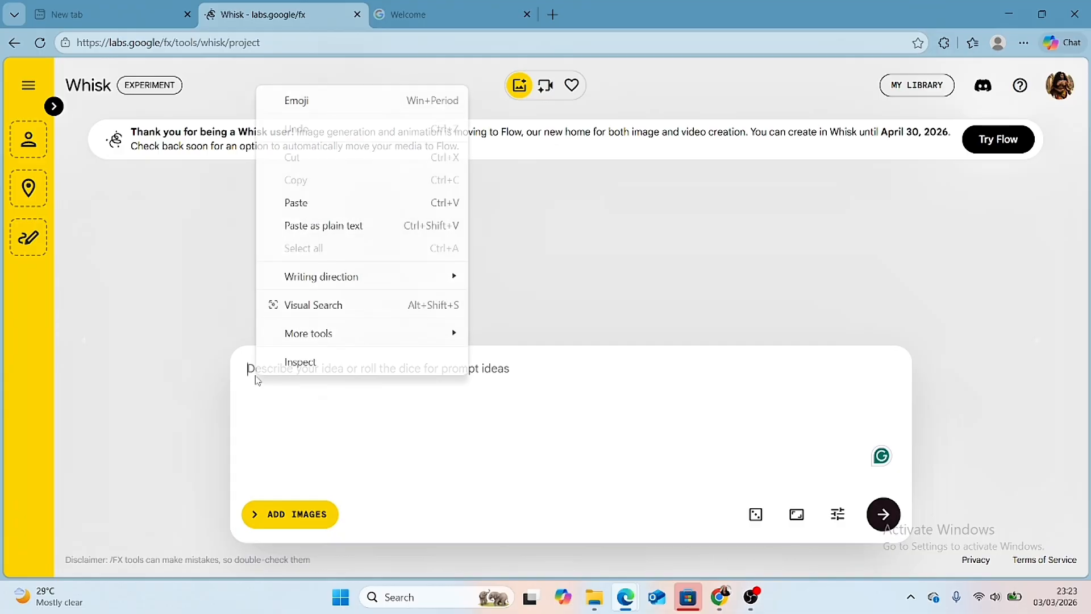
click(289, 203)
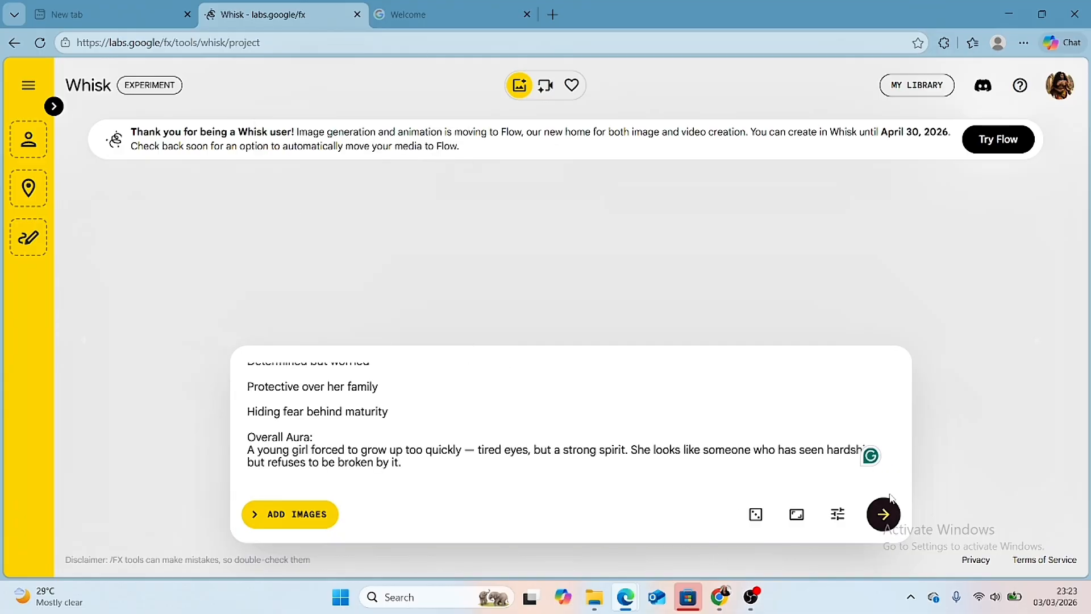
Step: Check the aspect ratio options, keep 9:16 portrait, and generate the images of Amara
click(799, 516)
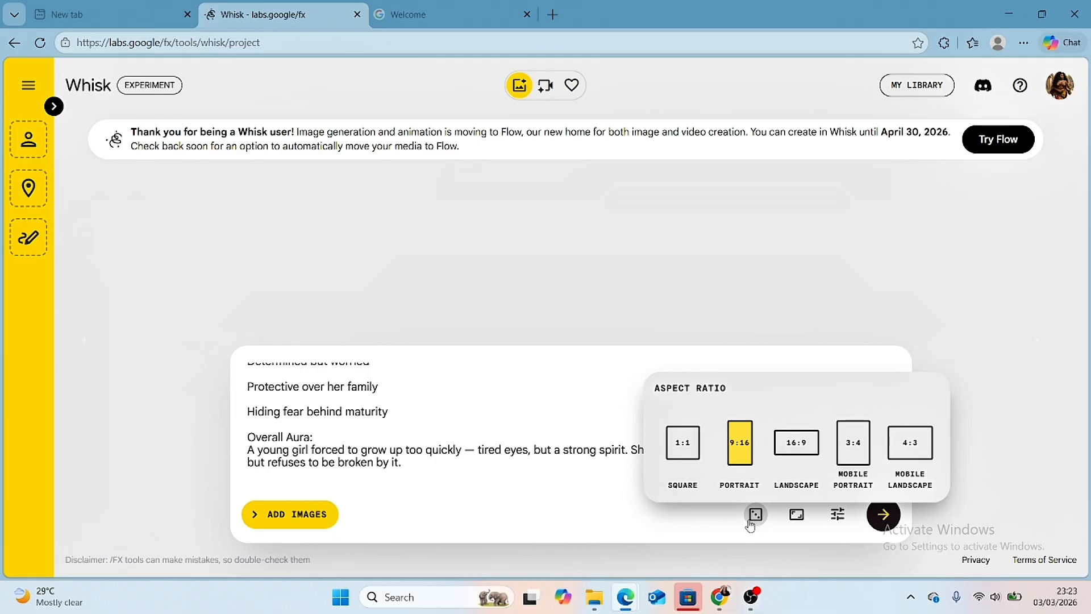
click(700, 535)
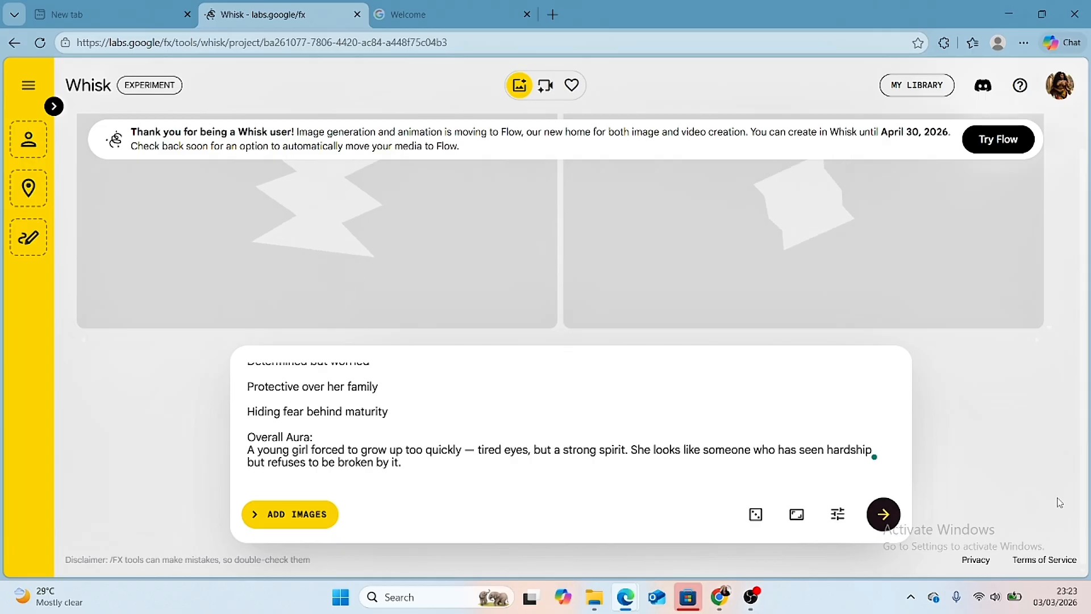
drag(1059, 502, 1089, 612)
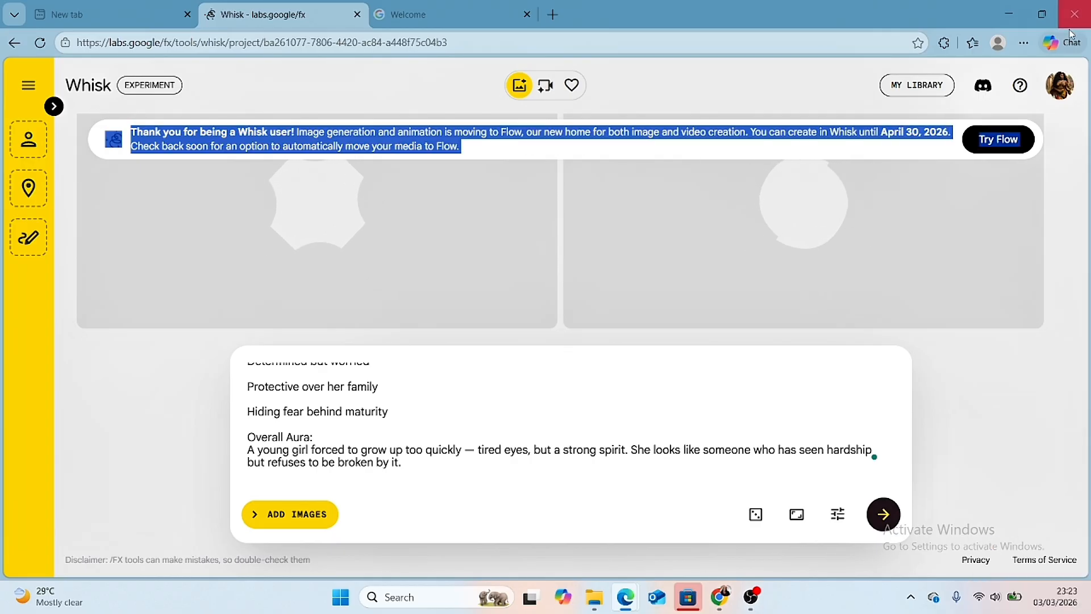
click(722, 84)
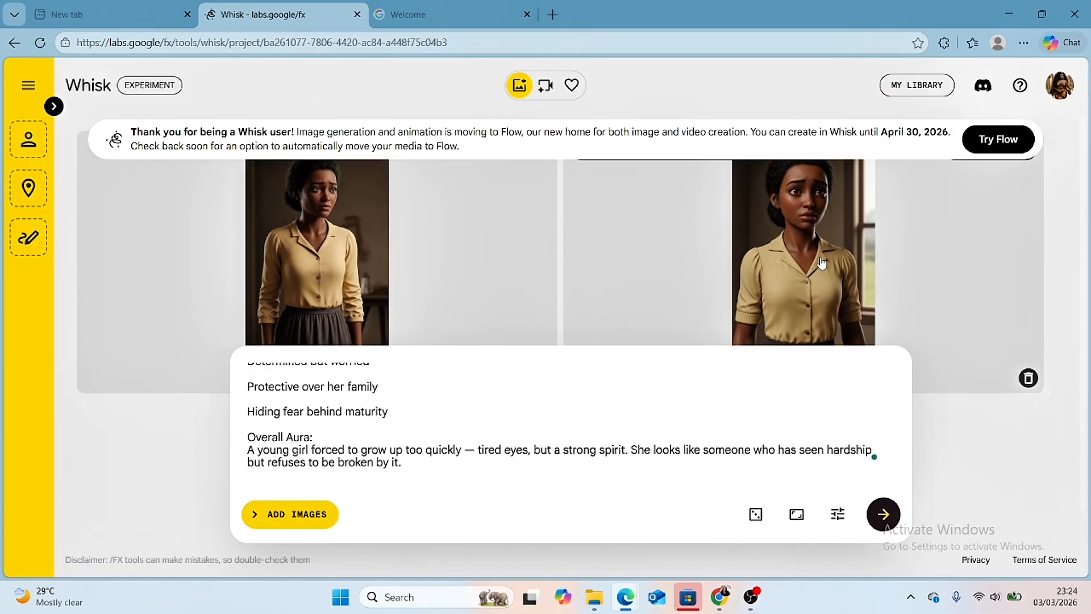
Step: Look over the two generated images of Amara from head to skirt
scroll(821, 262, down, 2)
scroll(821, 263, up, 2)
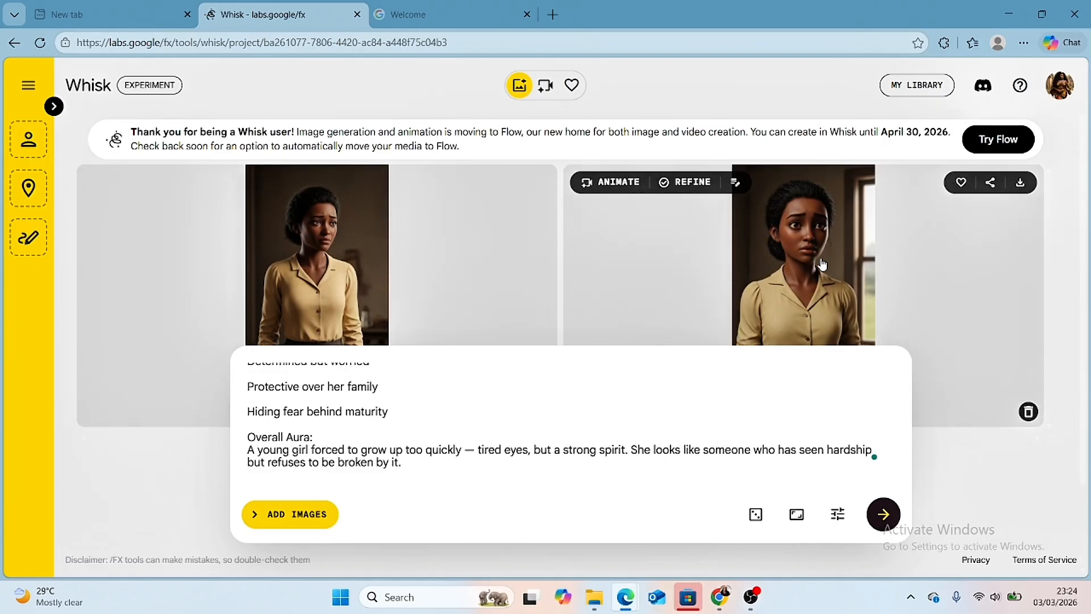
scroll(780, 257, down, 2)
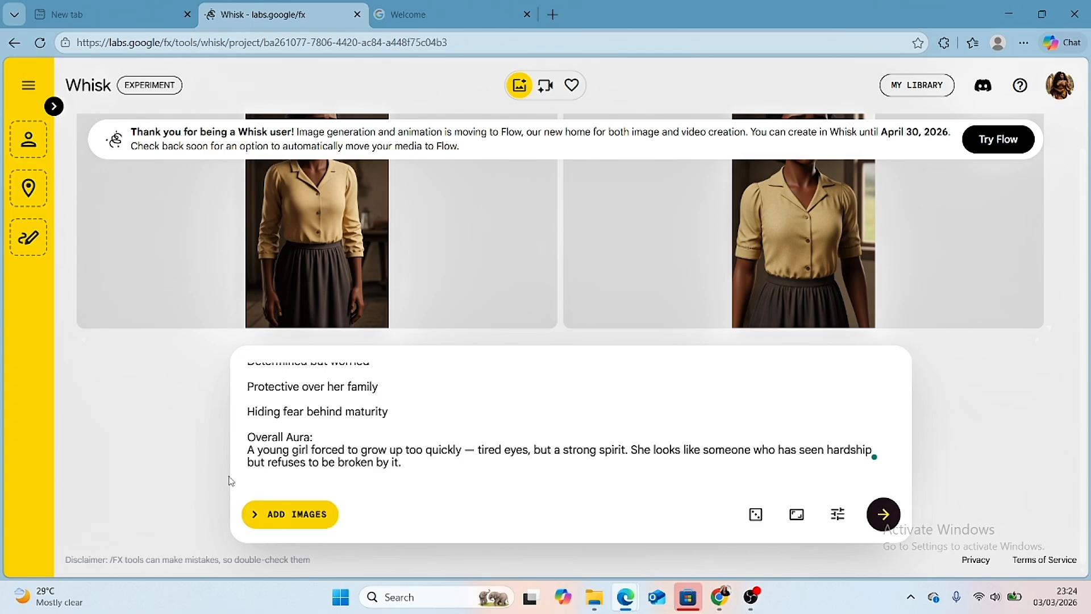
Step: Return to the ChatGPT conversation and copy the mother's full Scene 1 character features, from the heading through Overall Aura
click(720, 597)
scroll(459, 358, up, 1)
scroll(459, 357, down, 5)
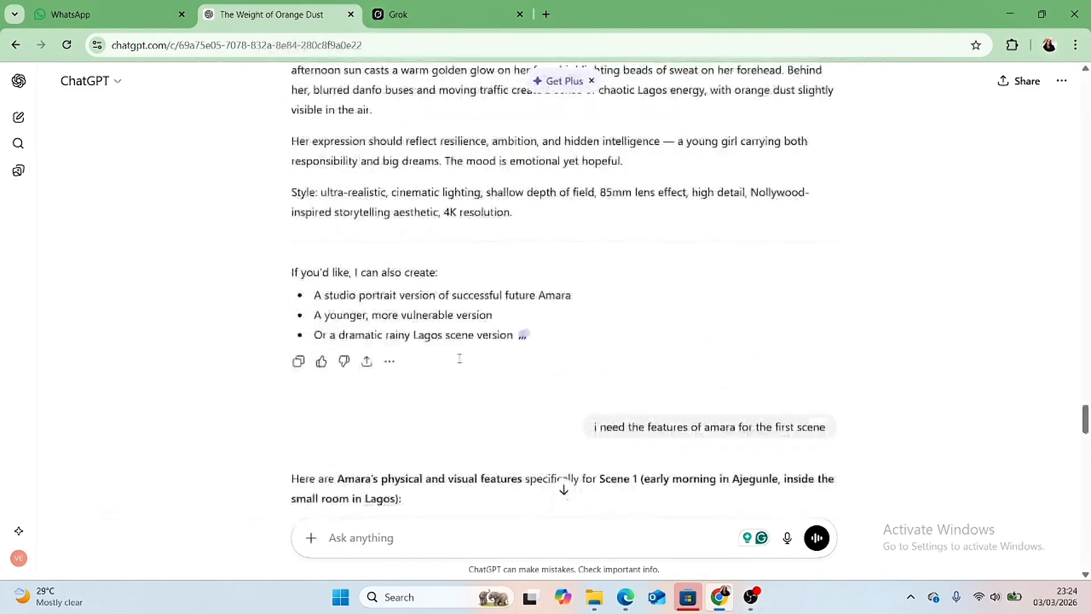
scroll(459, 359, down, 20)
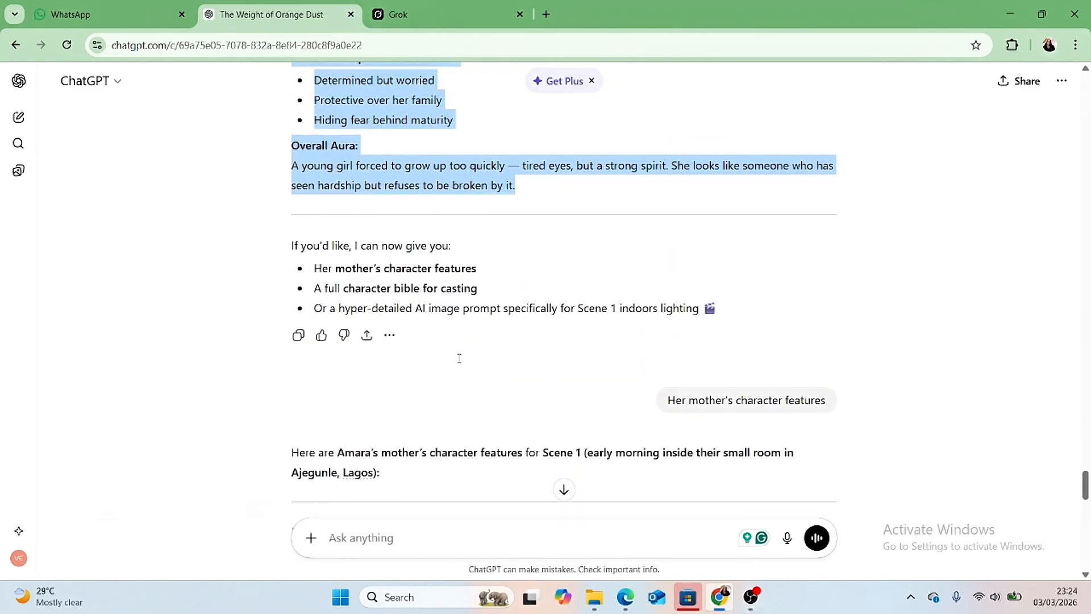
scroll(606, 292, up, 5)
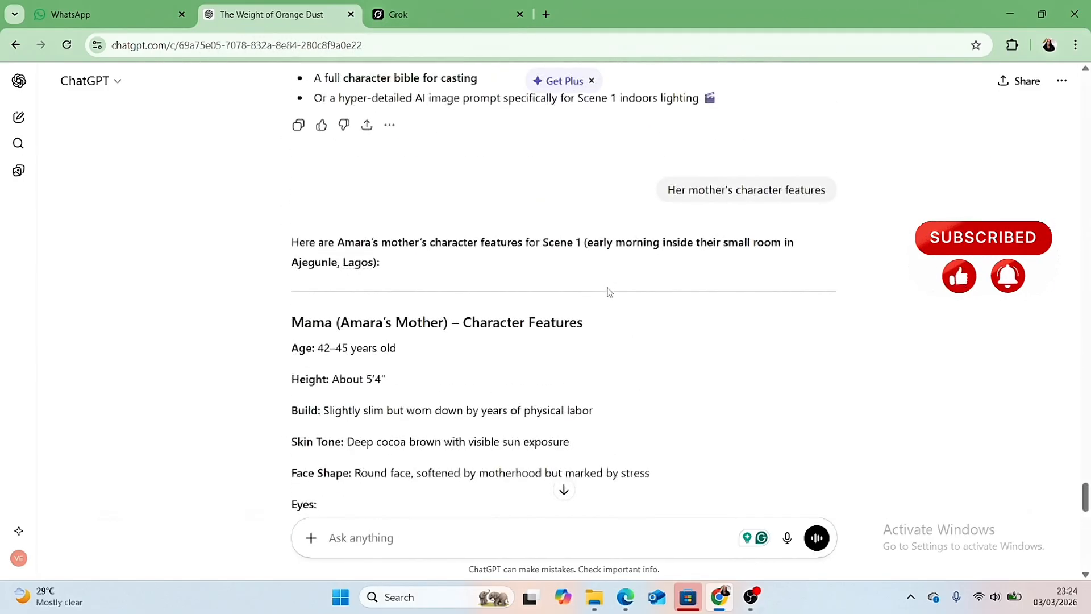
drag(288, 335, 548, 291)
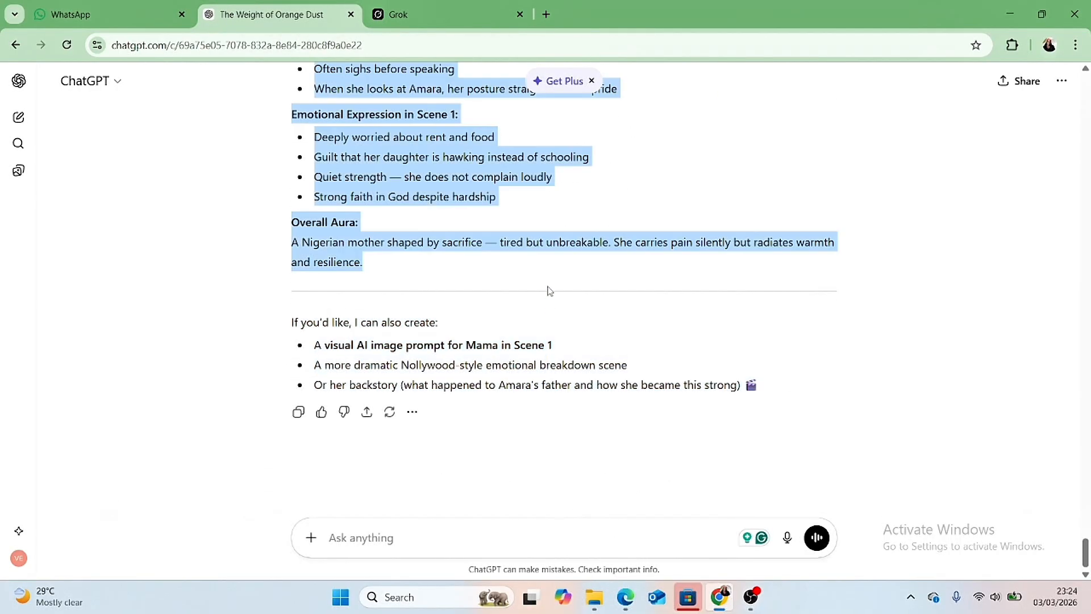
right_click(418, 163)
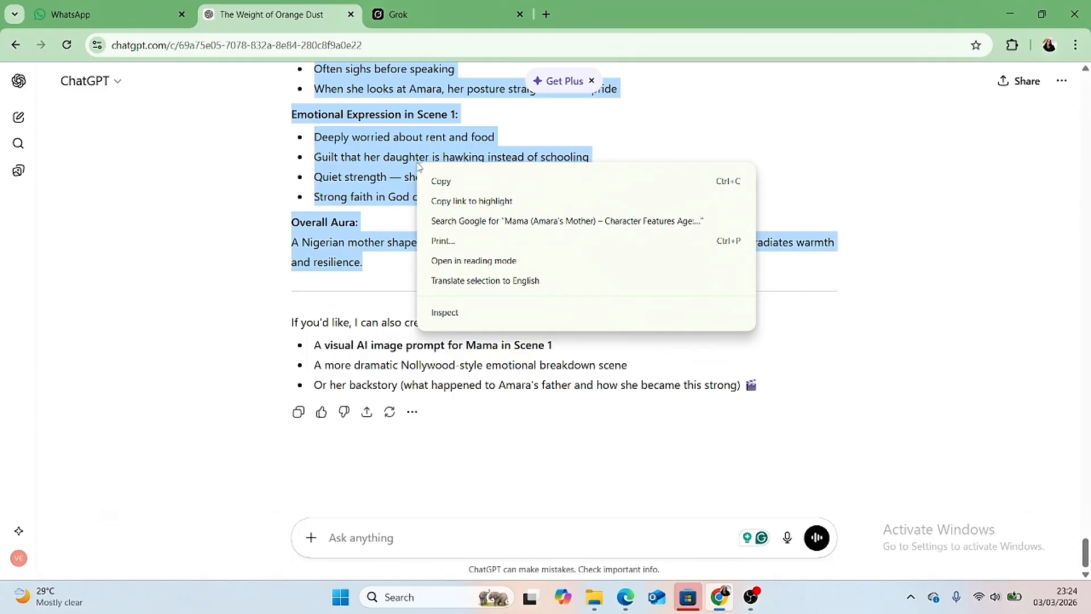
click(485, 182)
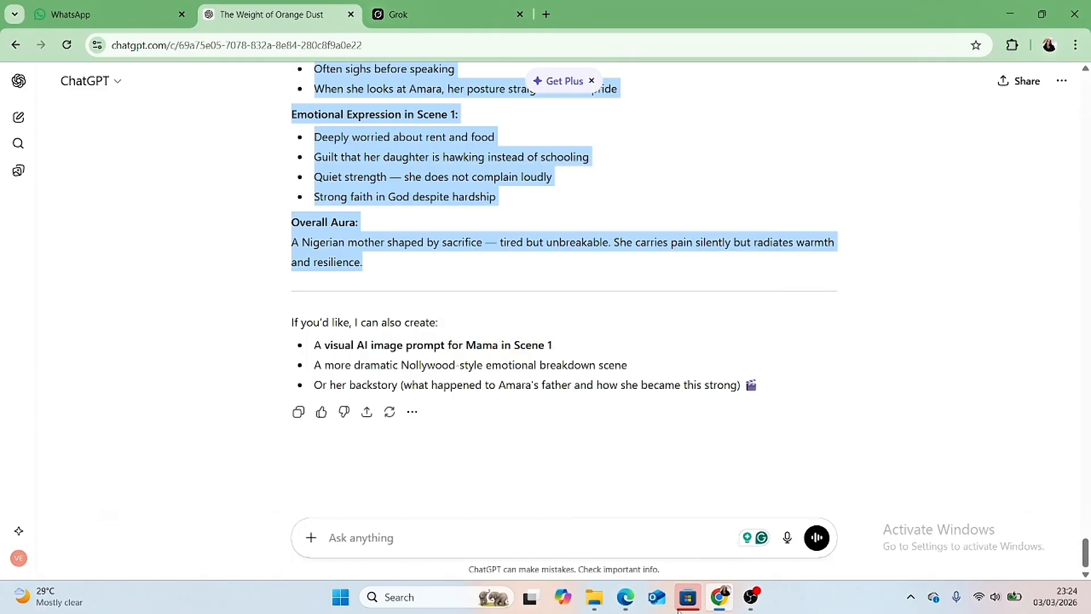
Step: Switch back to Whisk, replace Amara's prompt with the mother's copied character features, and generate the images
mouse_move(635, 602)
click(704, 524)
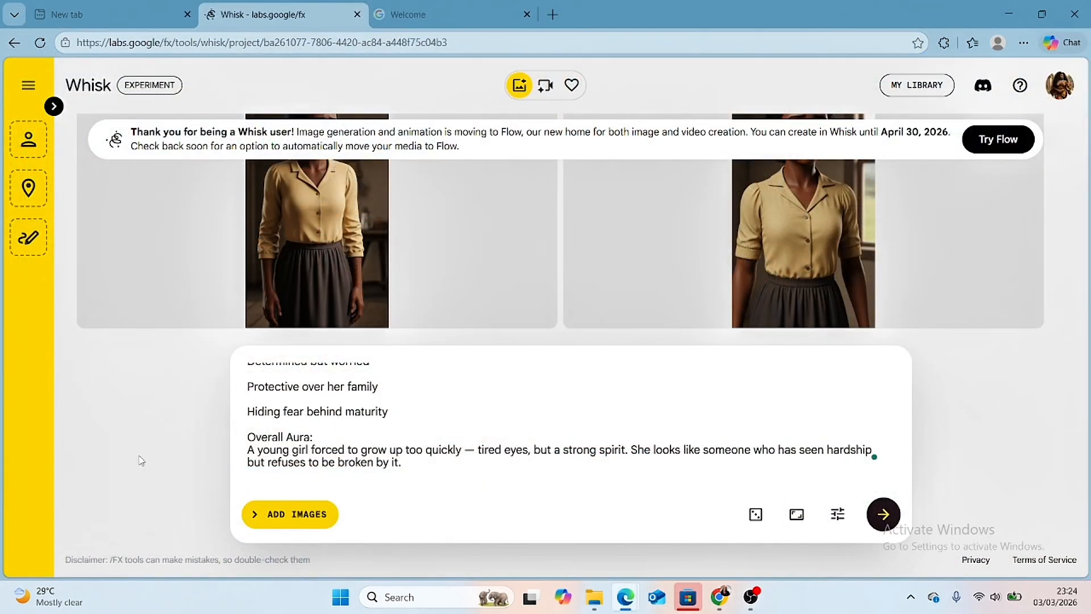
scroll(273, 388, up, 15)
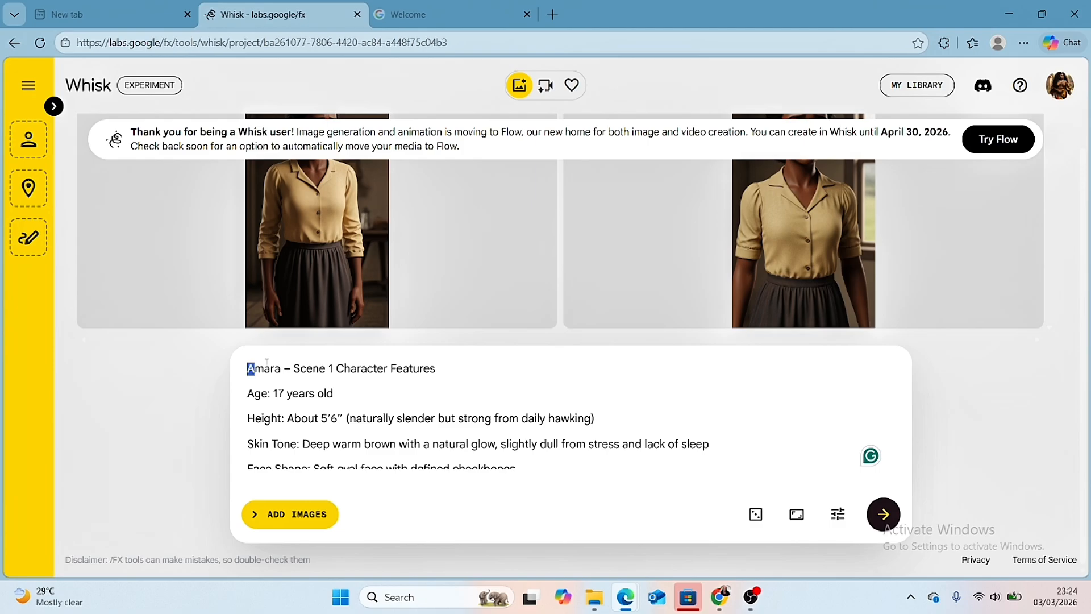
drag(267, 362, 682, 594)
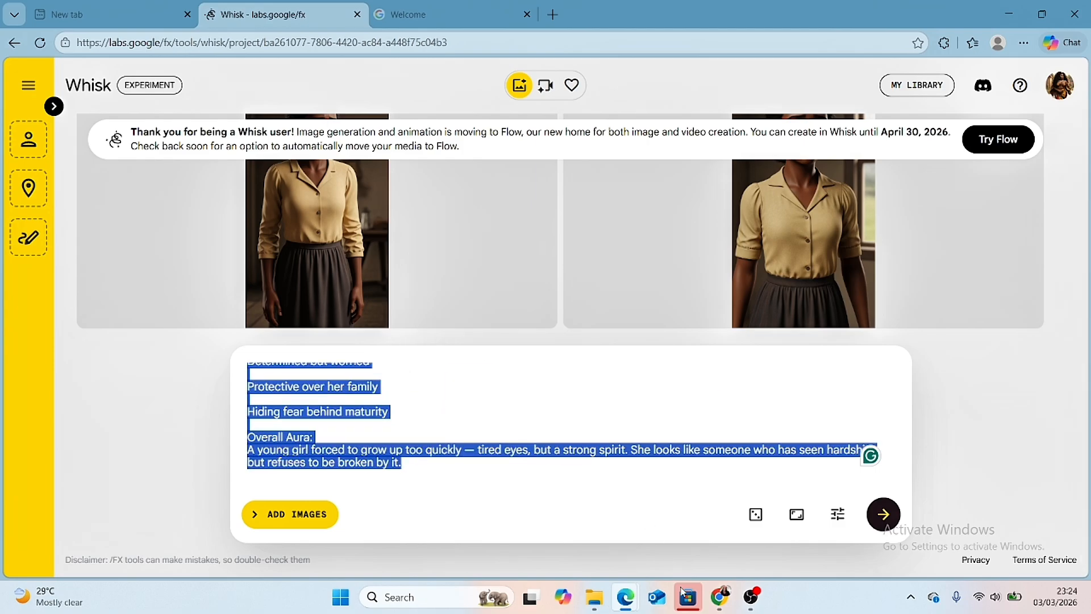
right_click(286, 444)
click(310, 213)
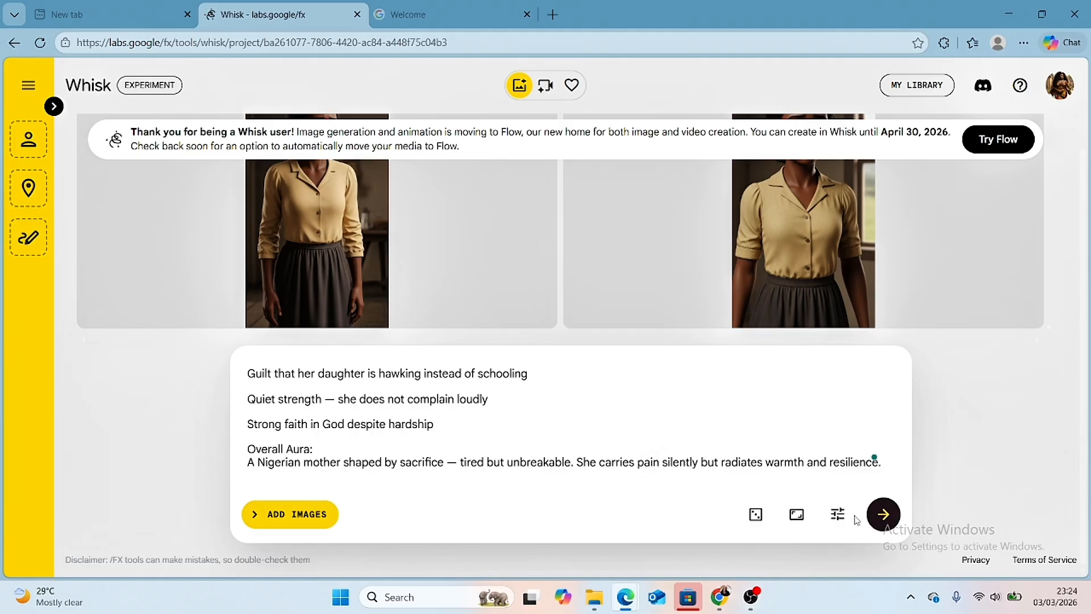
click(883, 514)
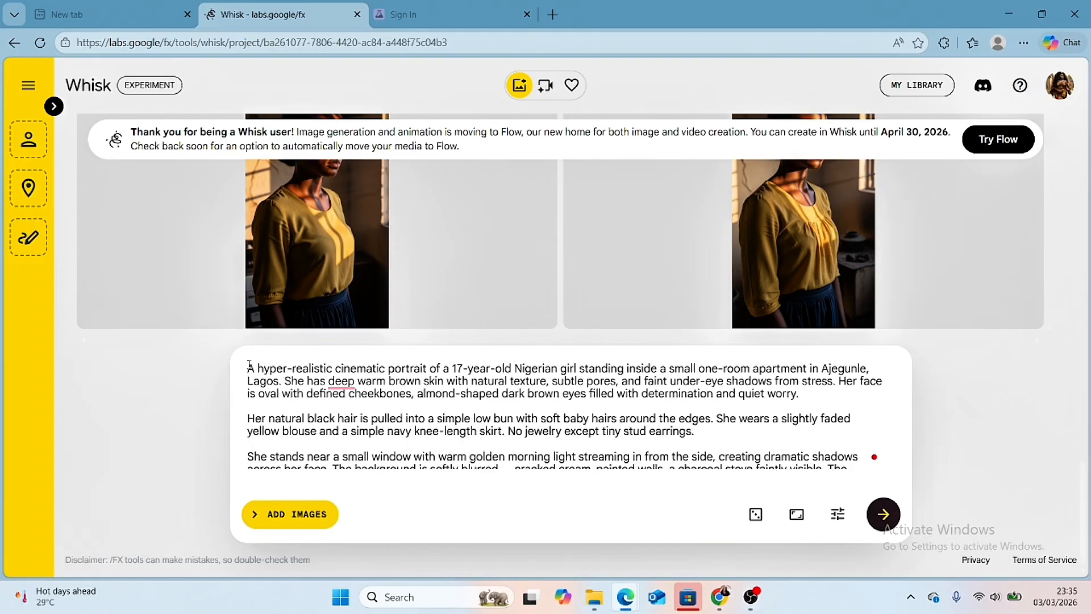
Step: Replace the 17-year-old girl's prompt with the copied hyper-realistic cinematic portrait prompt for the Nigerian mother and generate the images
key(ctrl+a)
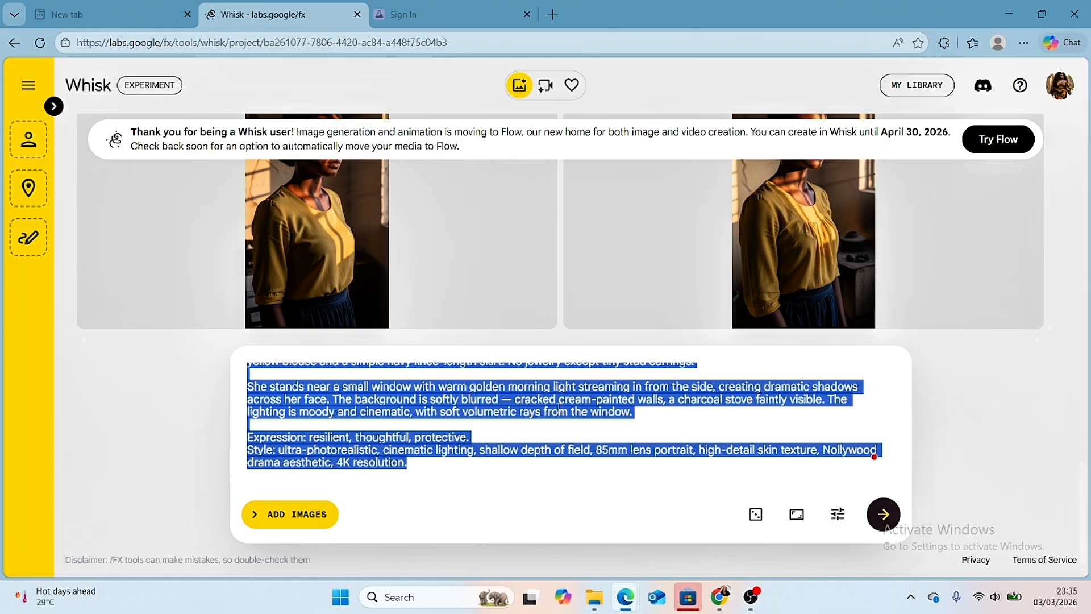
right_click(560, 412)
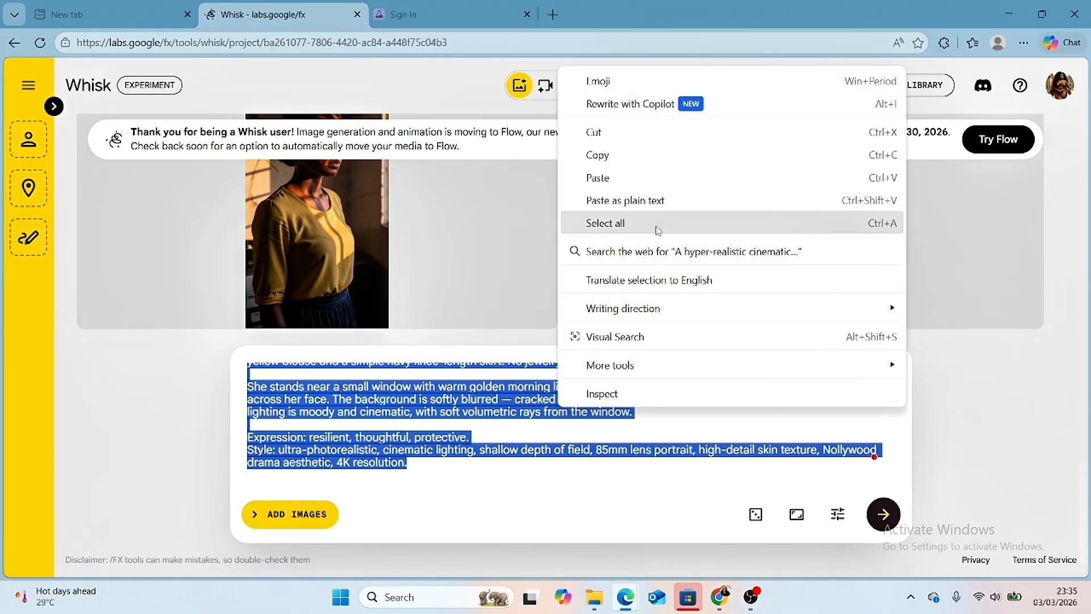
click(640, 178)
click(874, 517)
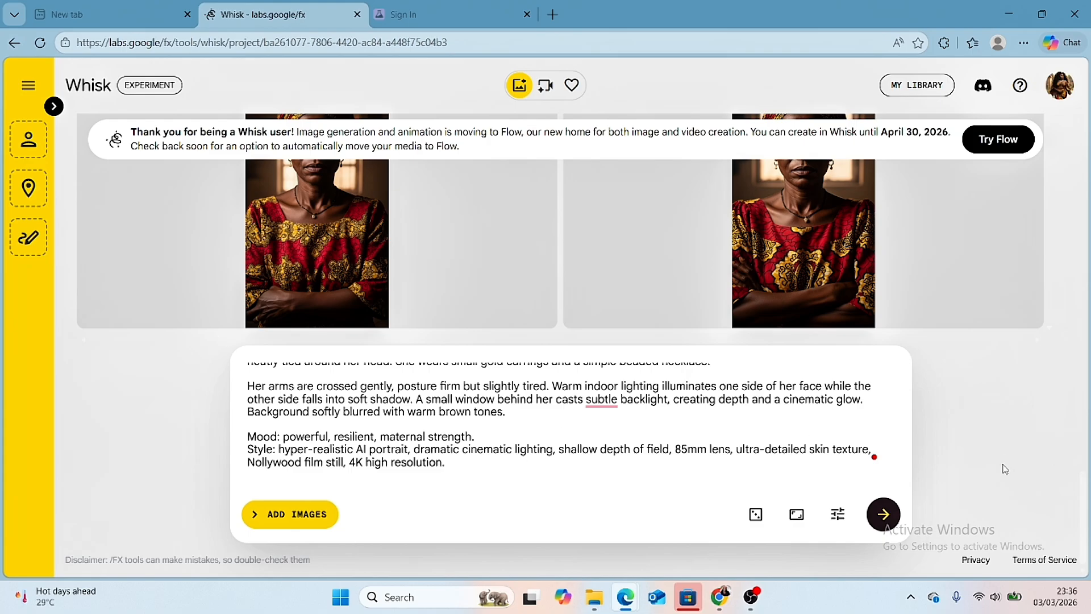
Step: Examine the newly generated portraits of the mother, comparing faces, headwraps and clothing
scroll(846, 308, up, 2)
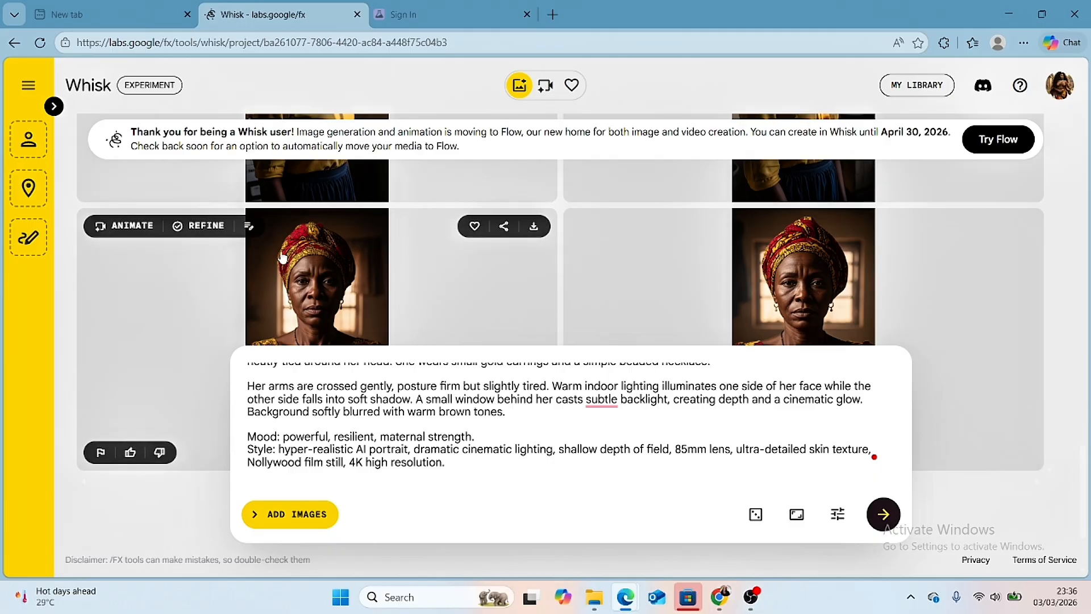
scroll(282, 259, down, 2)
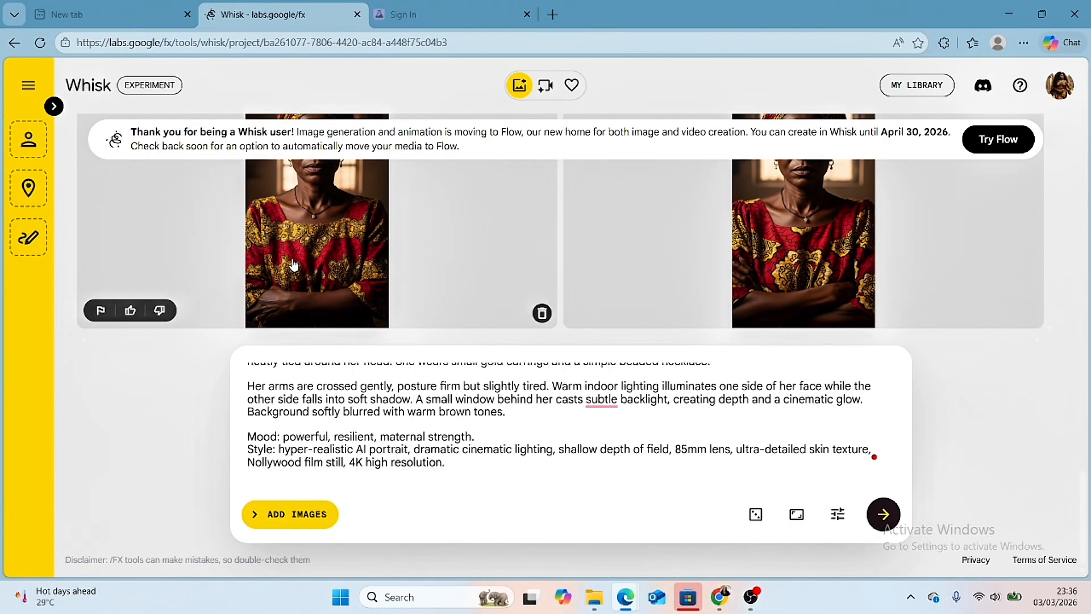
scroll(294, 264, up, 1)
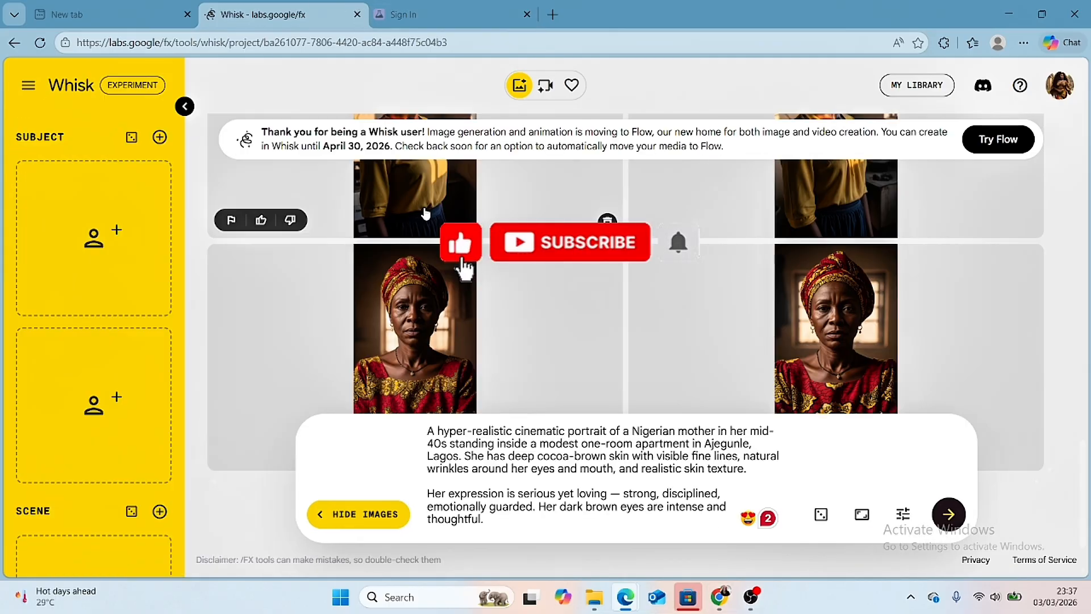
Step: Add one generated portrait of Amara as the first subject reference and one of her mother as the second
scroll(425, 213, up, 2)
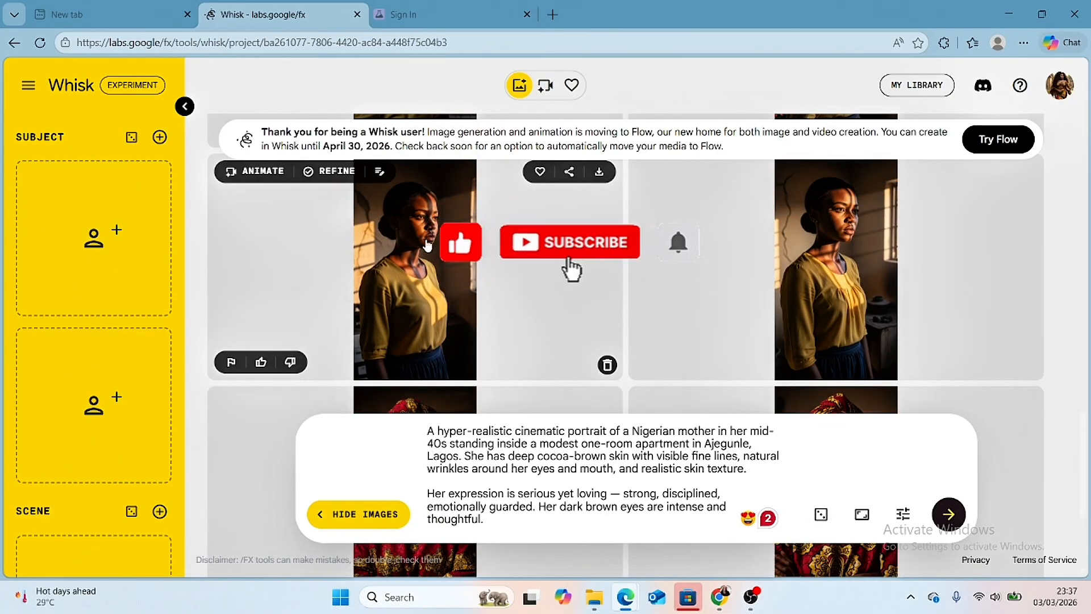
drag(418, 262, 133, 254)
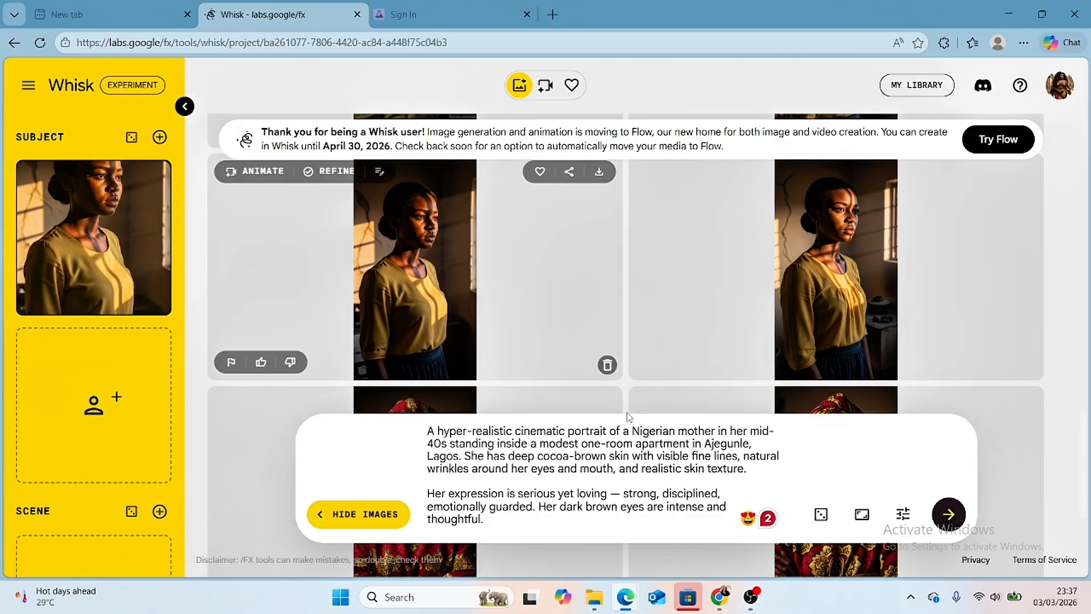
scroll(689, 378, down, 3)
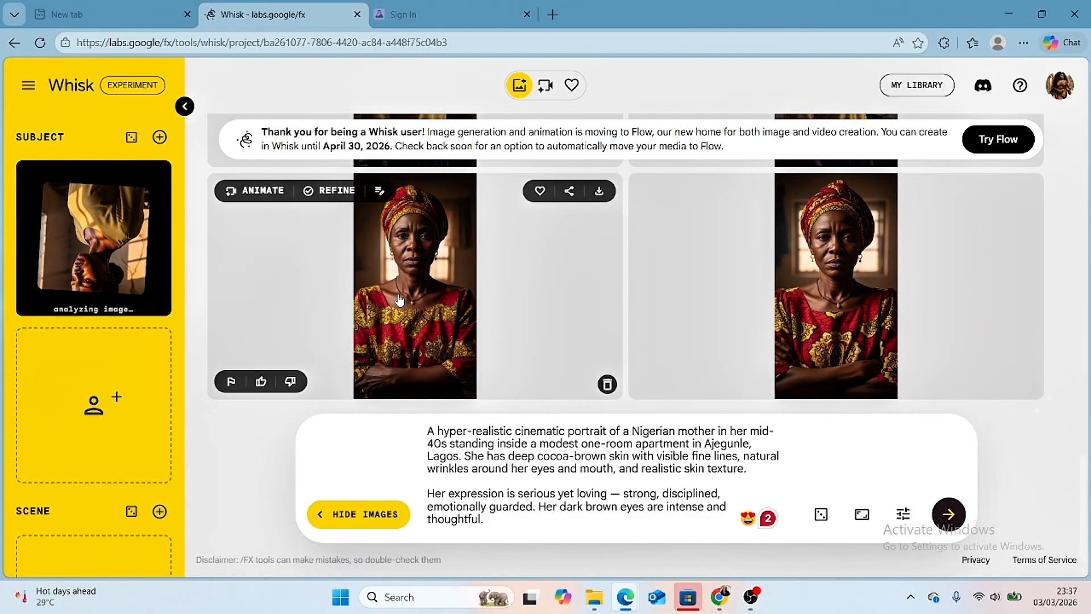
drag(414, 284, 108, 397)
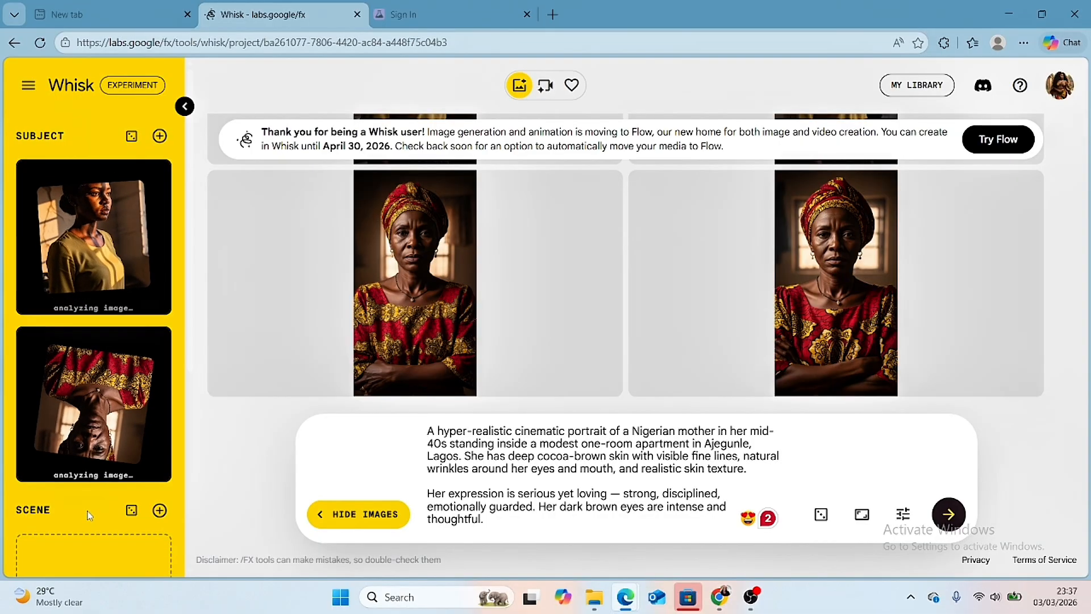
scroll(88, 494, down, 5)
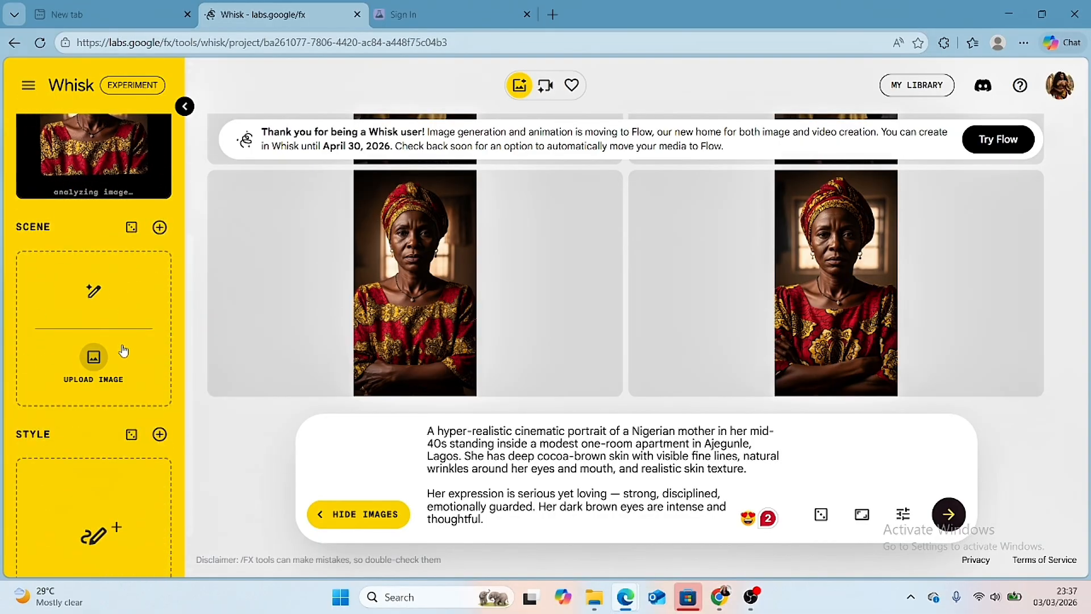
Step: Switch to the ChatGPT conversation and send the request "create the room environment in scene 1"
click(719, 596)
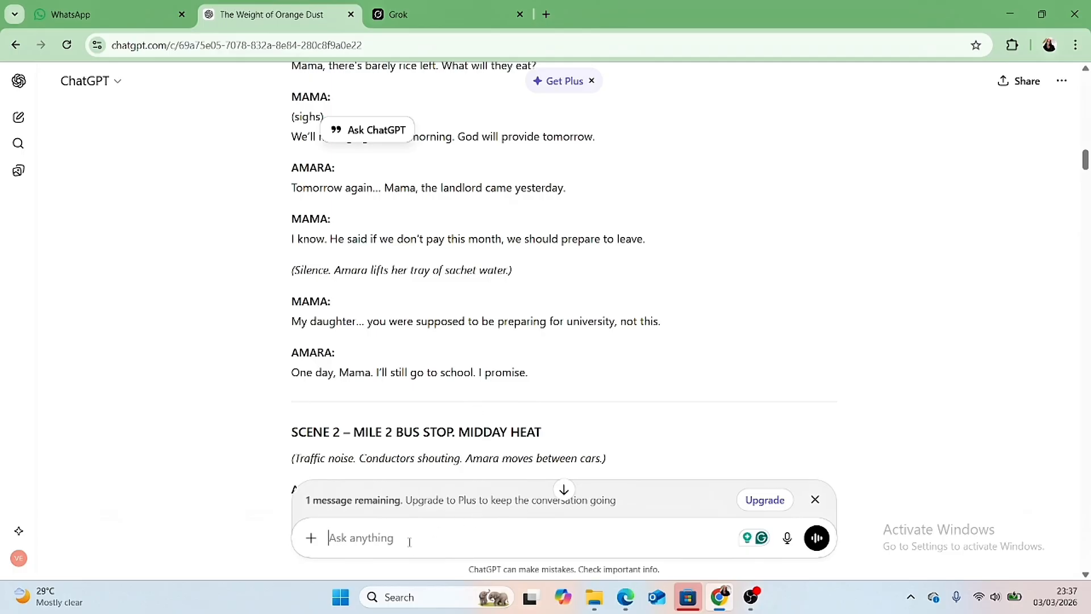
click(409, 542)
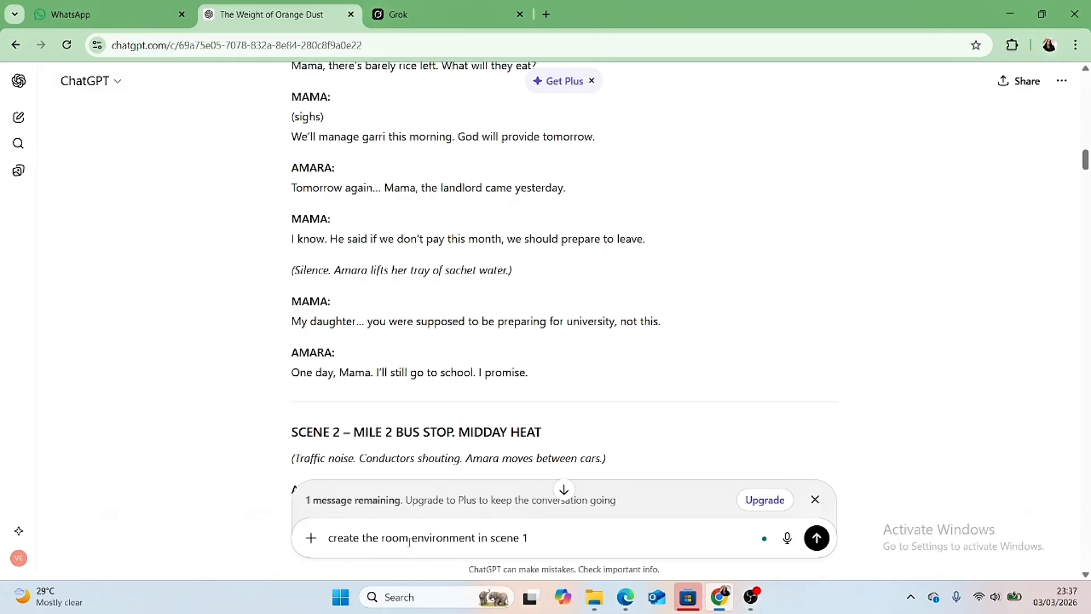
key(Return)
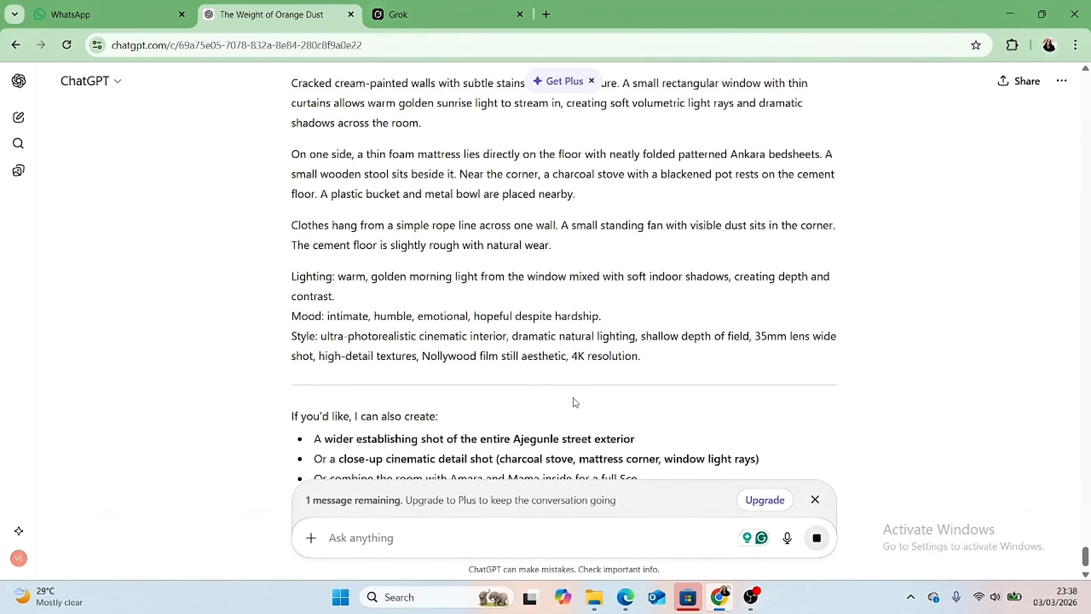
Step: Read through the Scene 1 interior room environment prompt, from its heading to the lighting, mood and style lines
scroll(576, 404, down, 2)
scroll(575, 402, up, 7)
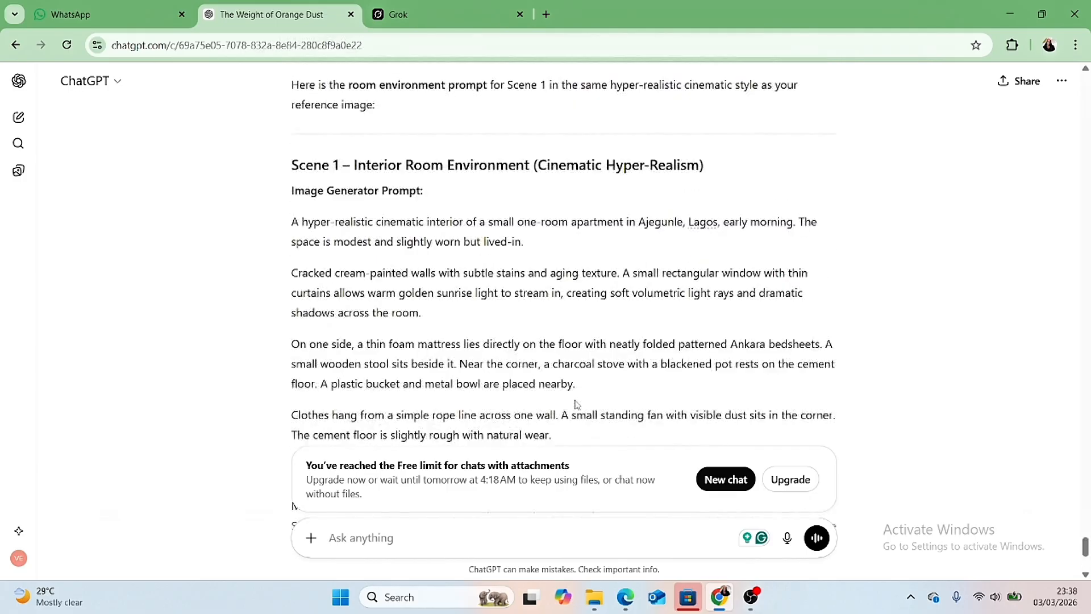
scroll(575, 400, down, 2)
scroll(576, 400, down, 2)
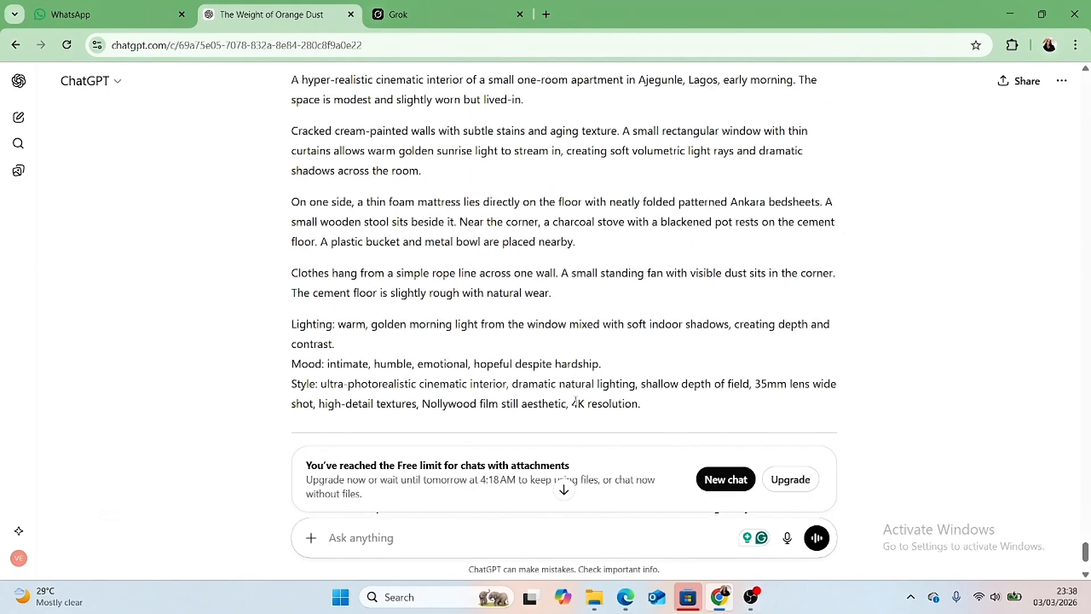
scroll(575, 400, up, 1)
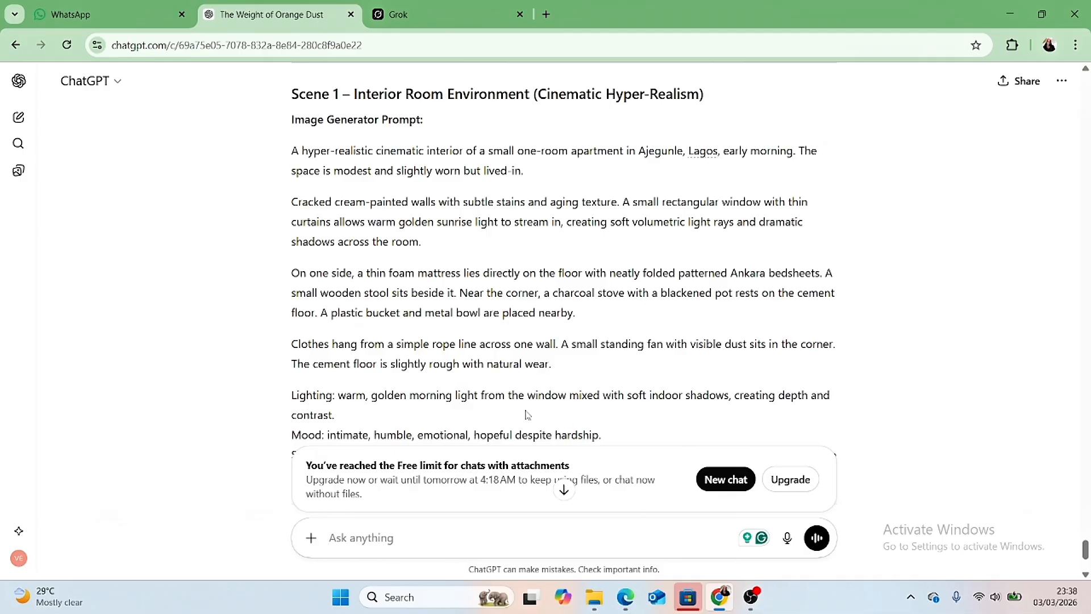
scroll(526, 414, down, 1)
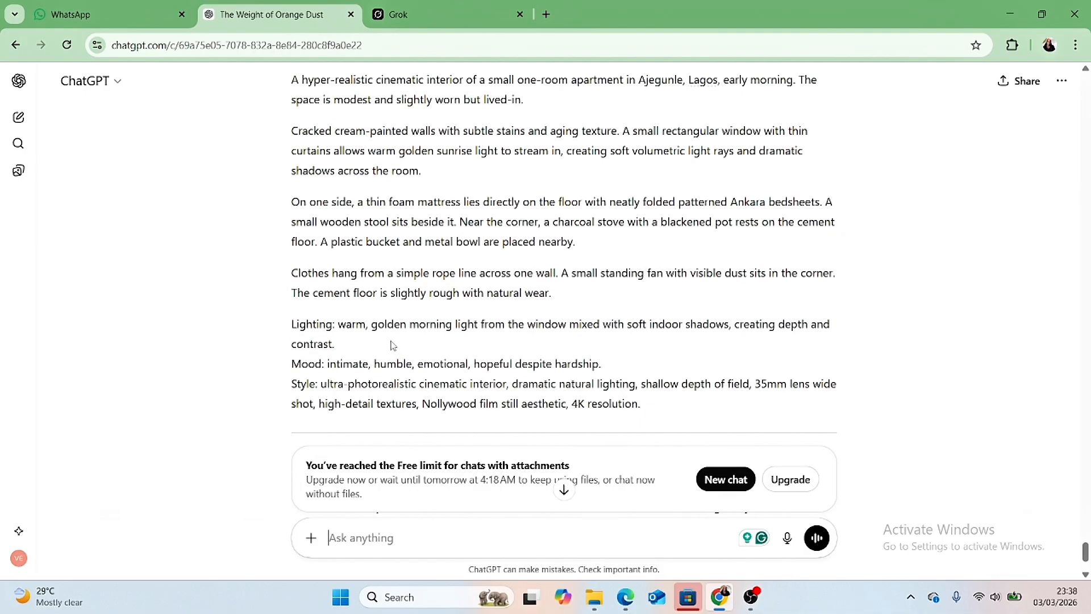
scroll(392, 345, up, 1)
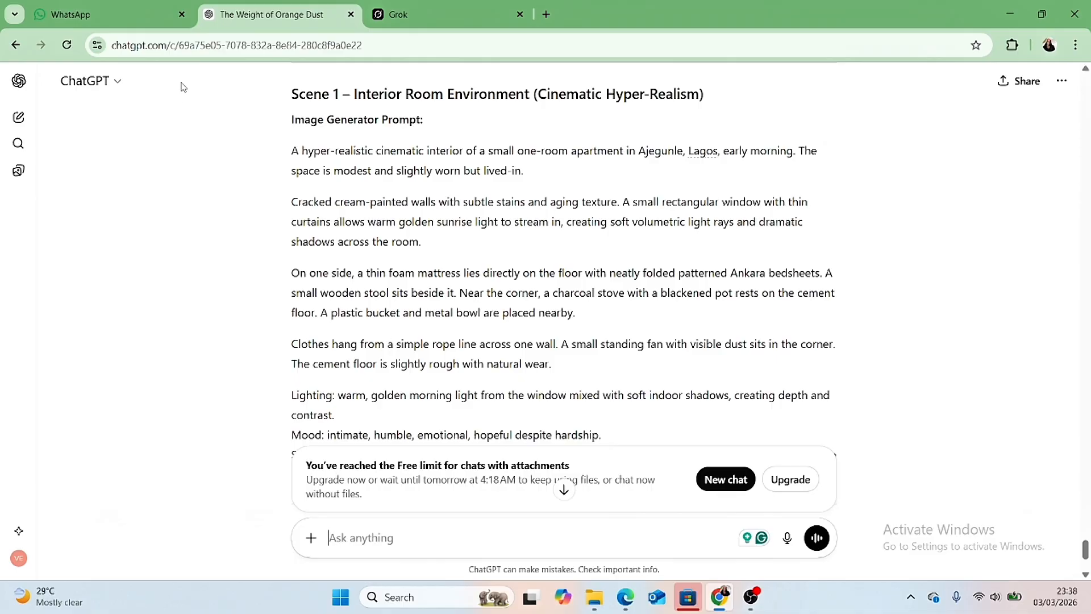
drag(282, 152, 921, 469)
drag(933, 512, 938, 505)
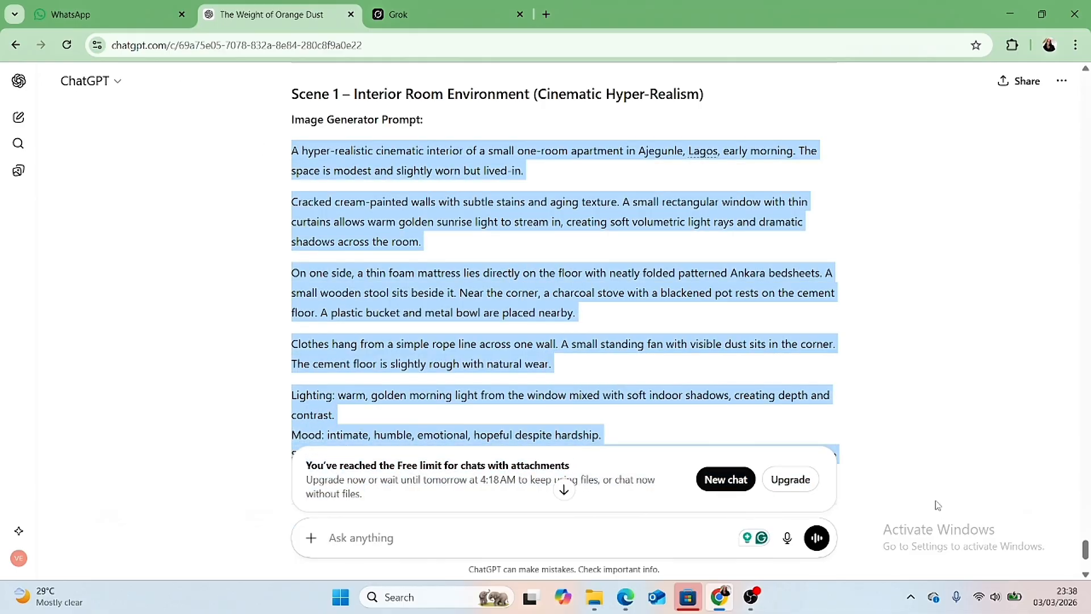
drag(938, 468, 938, 467)
scroll(935, 454, down, 3)
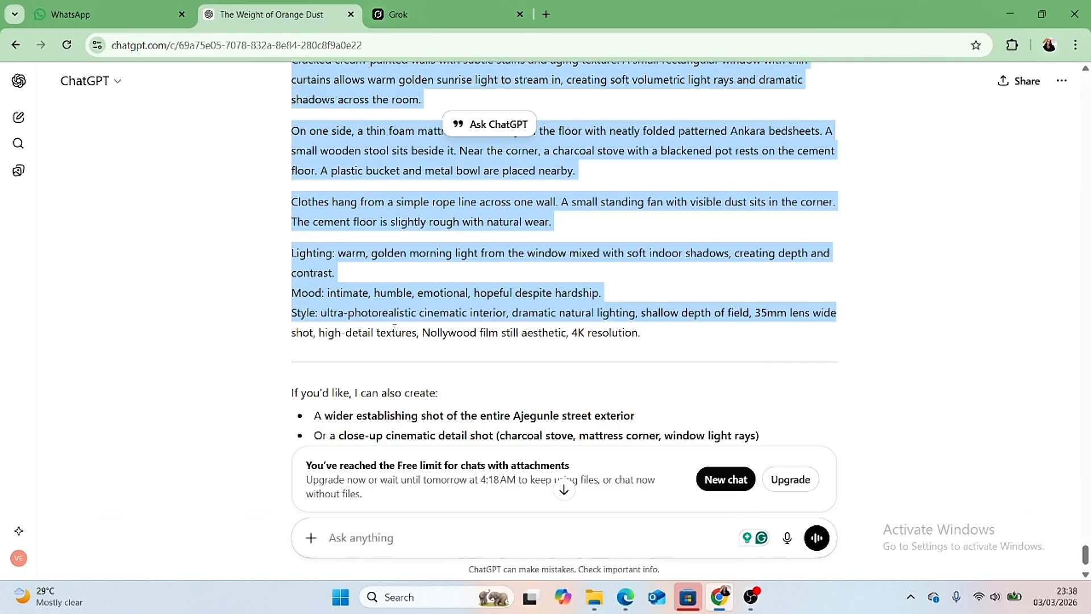
click(395, 328)
scroll(291, 164, up, 4)
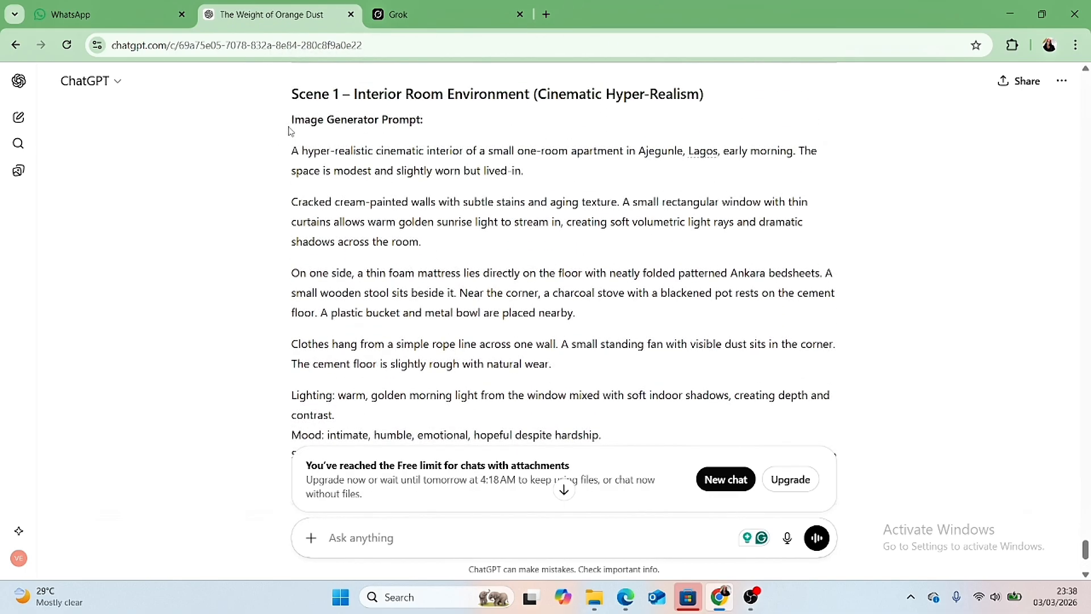
Step: Copy the full Scene 1 room image generator prompt, from "A hyper-realistic cinematic interior" through "4K resolution"
drag(285, 138, 954, 461)
scroll(953, 462, down, 2)
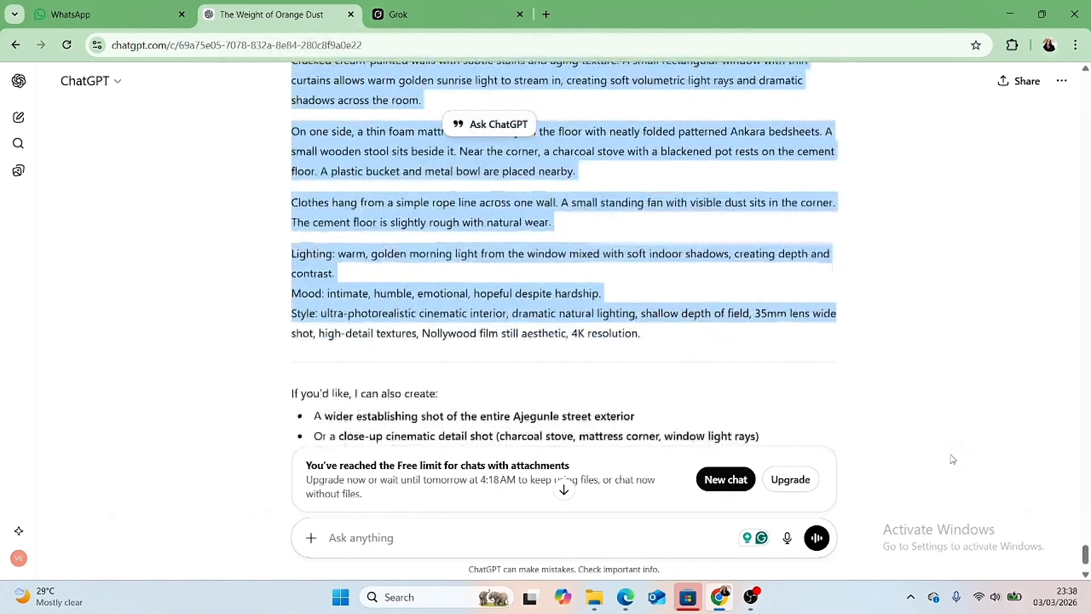
drag(642, 353, 292, 409)
right_click(295, 416)
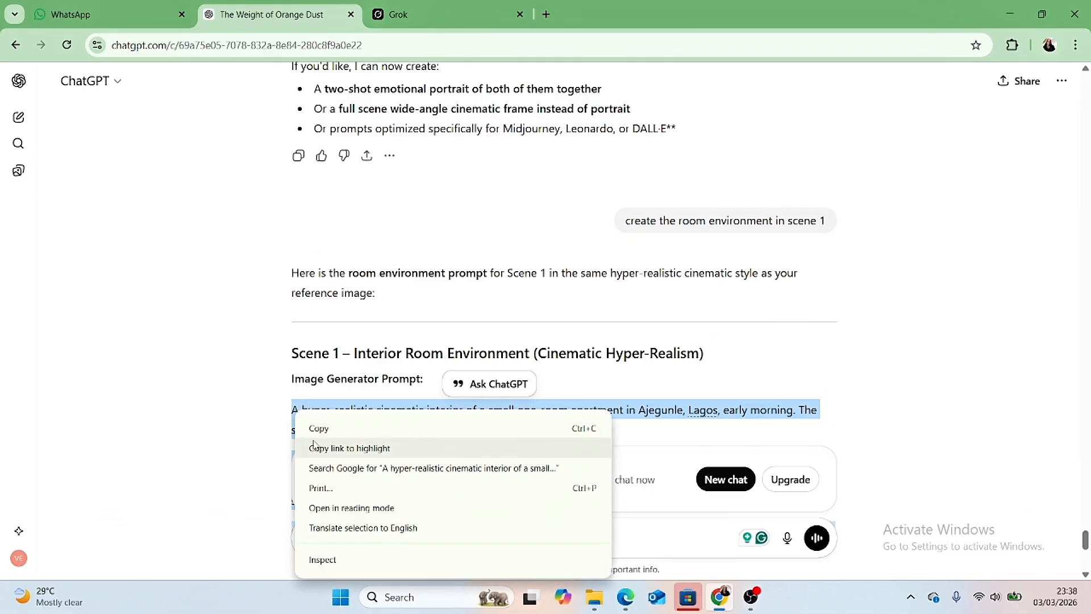
click(313, 428)
right_click(314, 420)
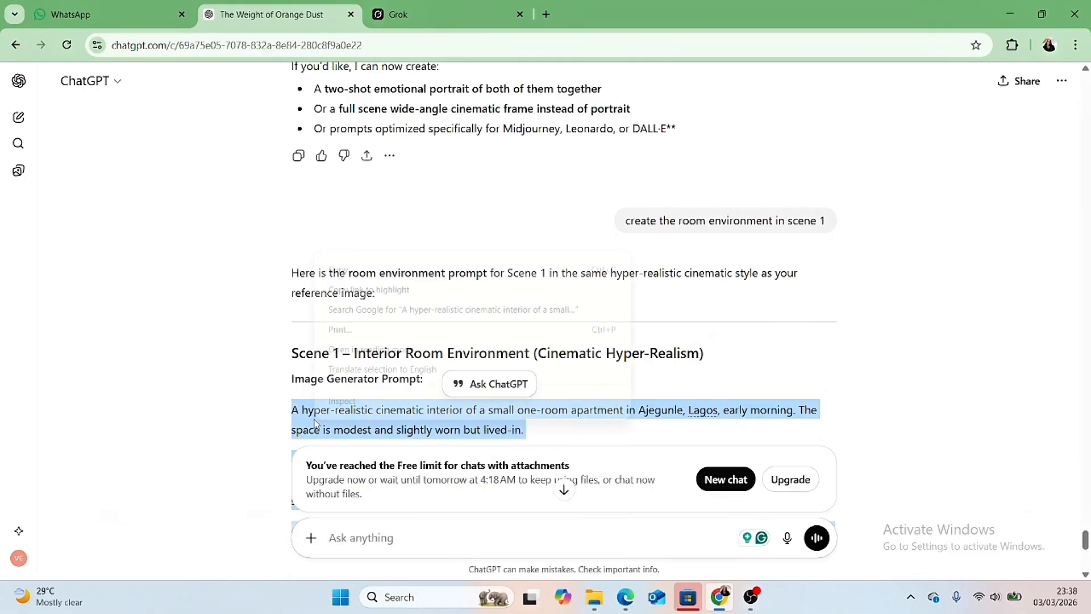
click(372, 270)
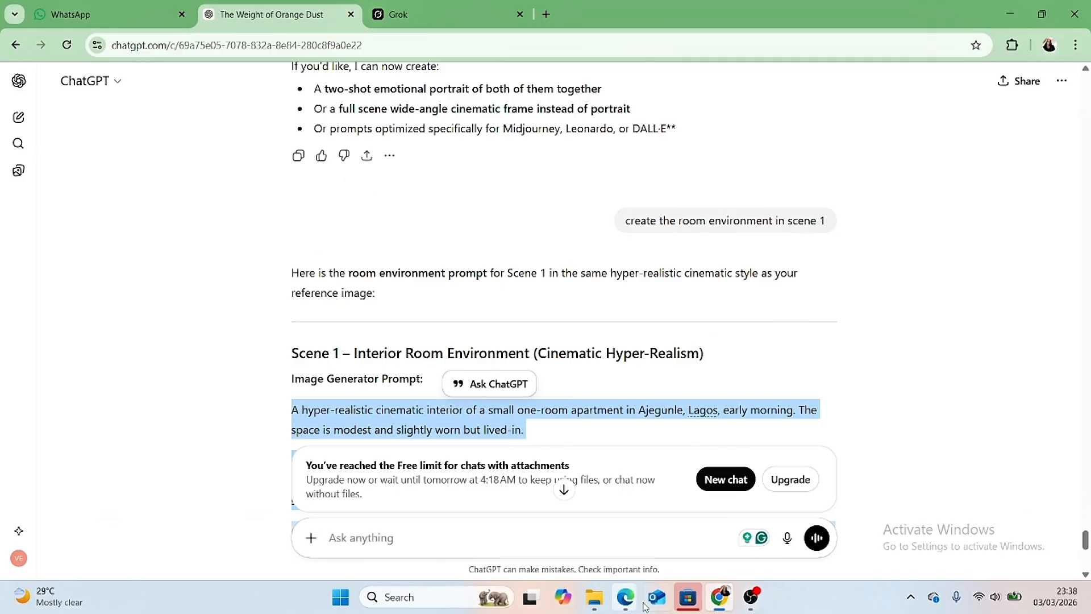
Step: Switch back to Whisk, replace the mother's portrait prompt with the copied room environment prompt, and generate the images
click(625, 596)
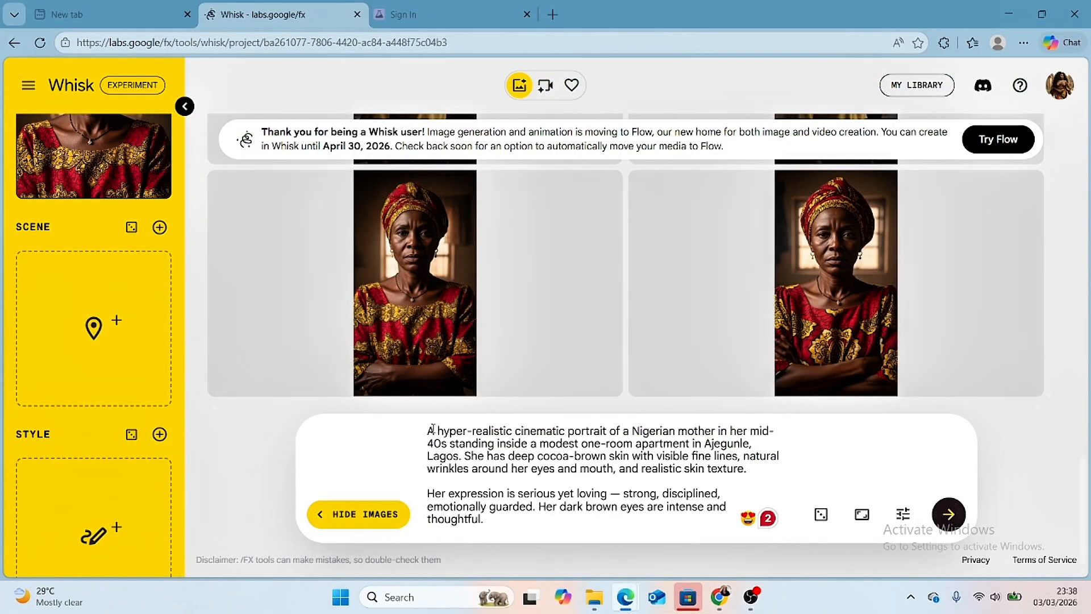
drag(429, 431, 546, 525)
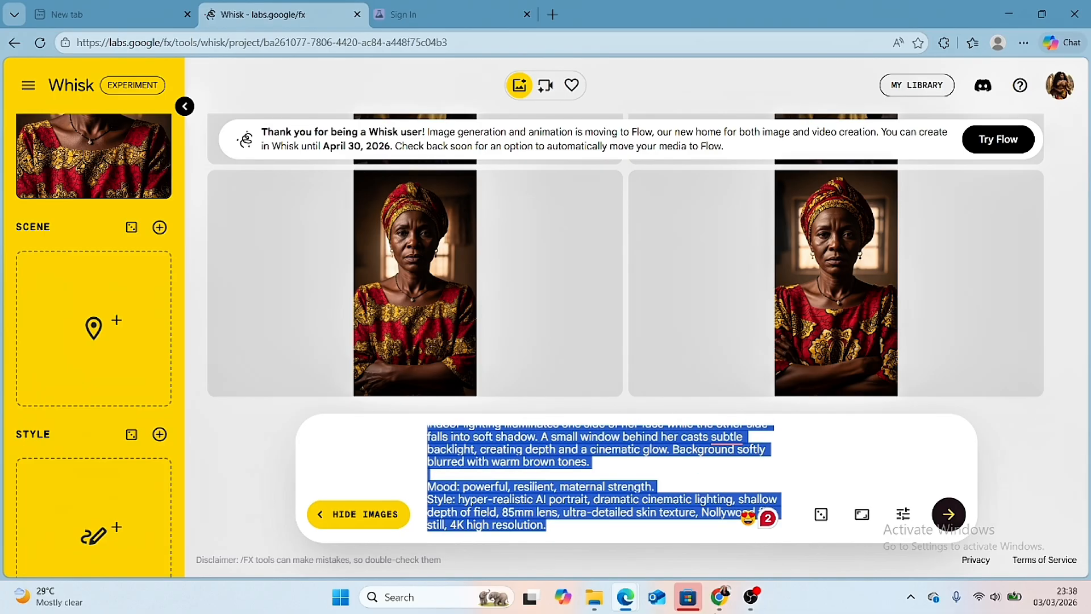
right_click(555, 442)
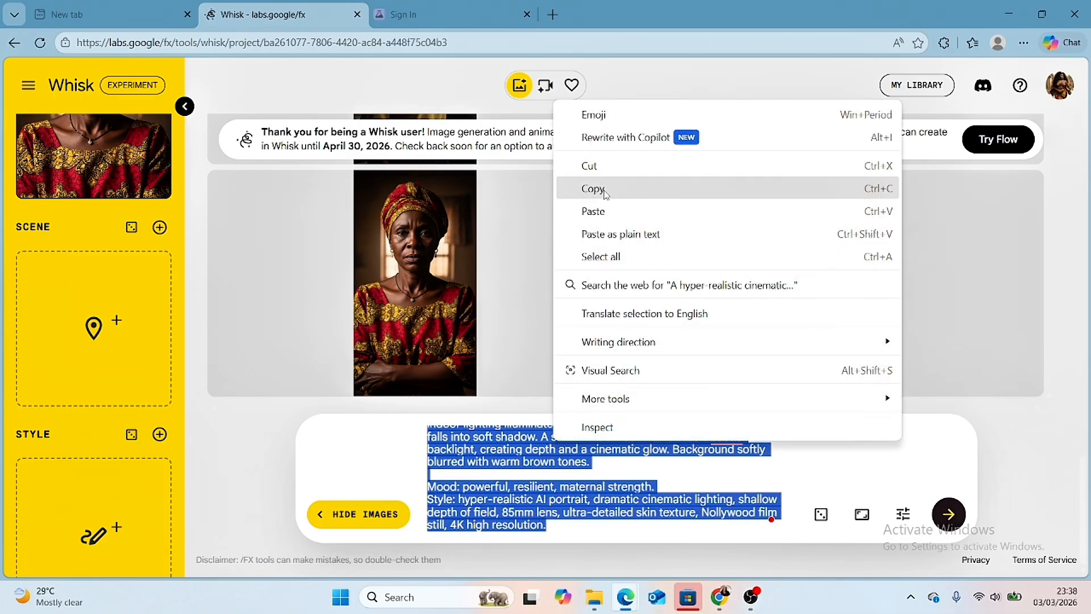
click(593, 211)
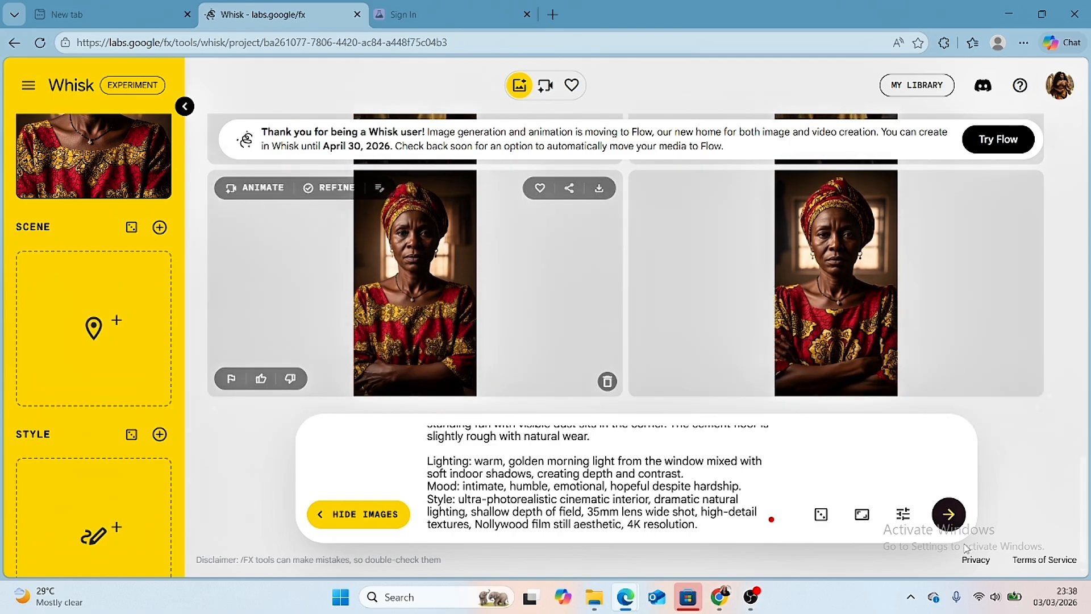
key(Return)
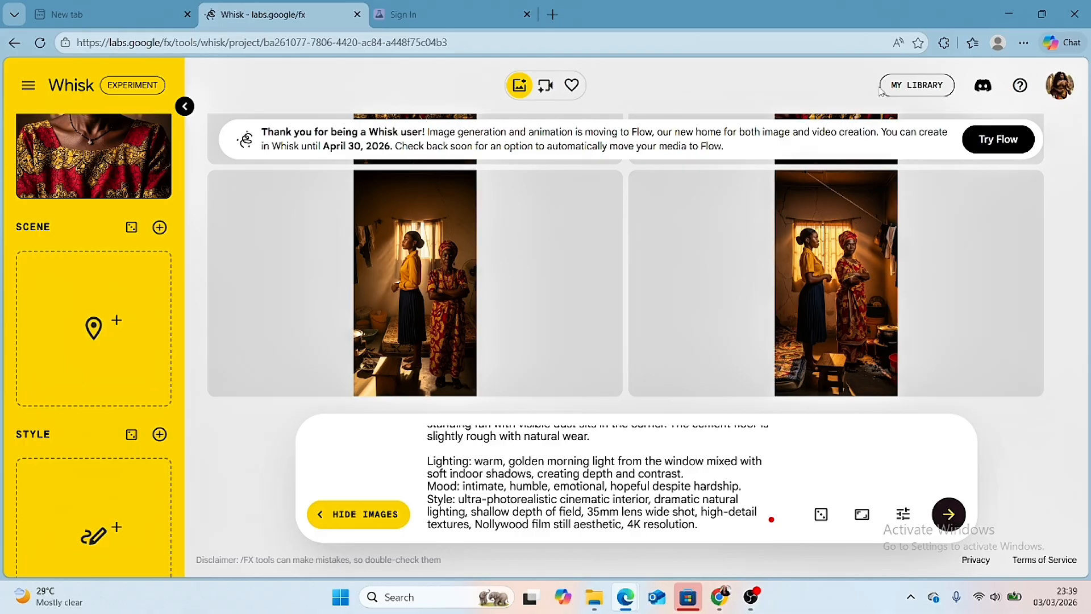
Step: Review the pasted room environment prompt and generate another set of images from it
scroll(481, 487, up, 10)
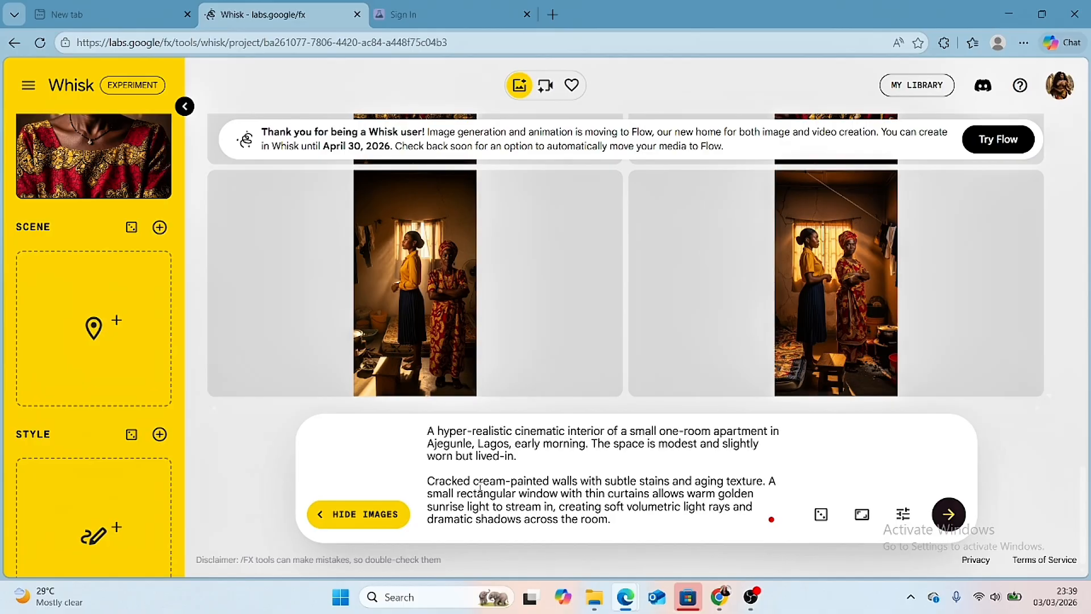
scroll(481, 485, down, 3)
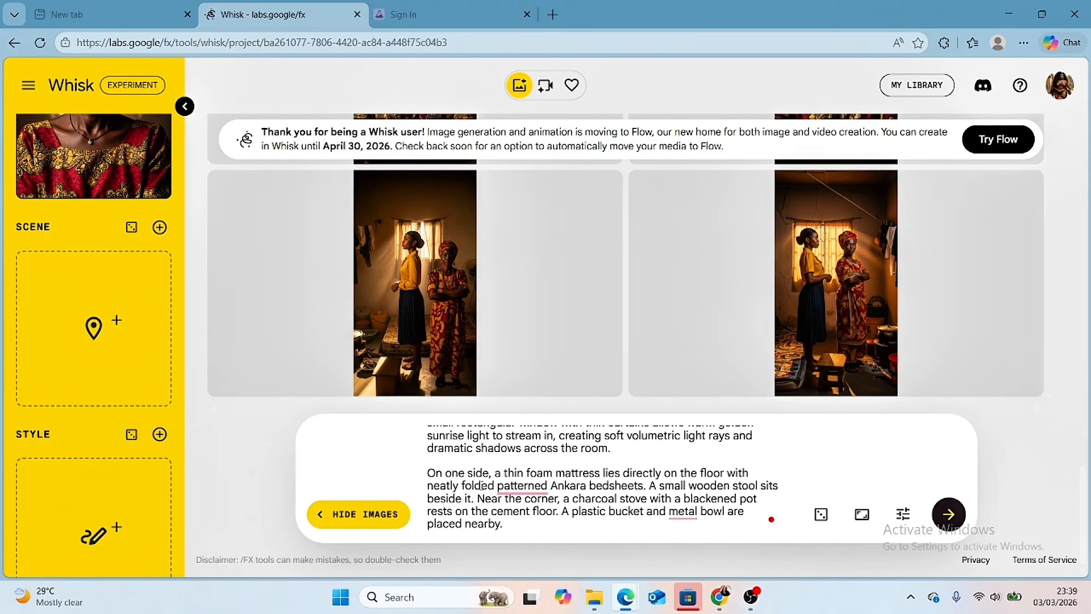
scroll(481, 484, down, 3)
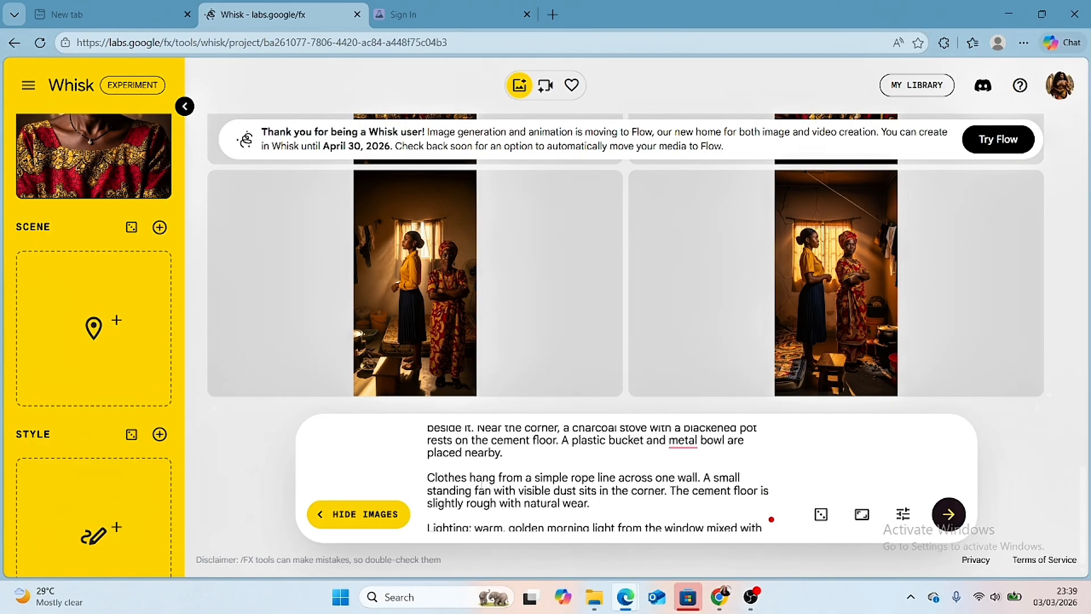
scroll(481, 487, up, 3)
scroll(481, 486, down, 3)
click(948, 513)
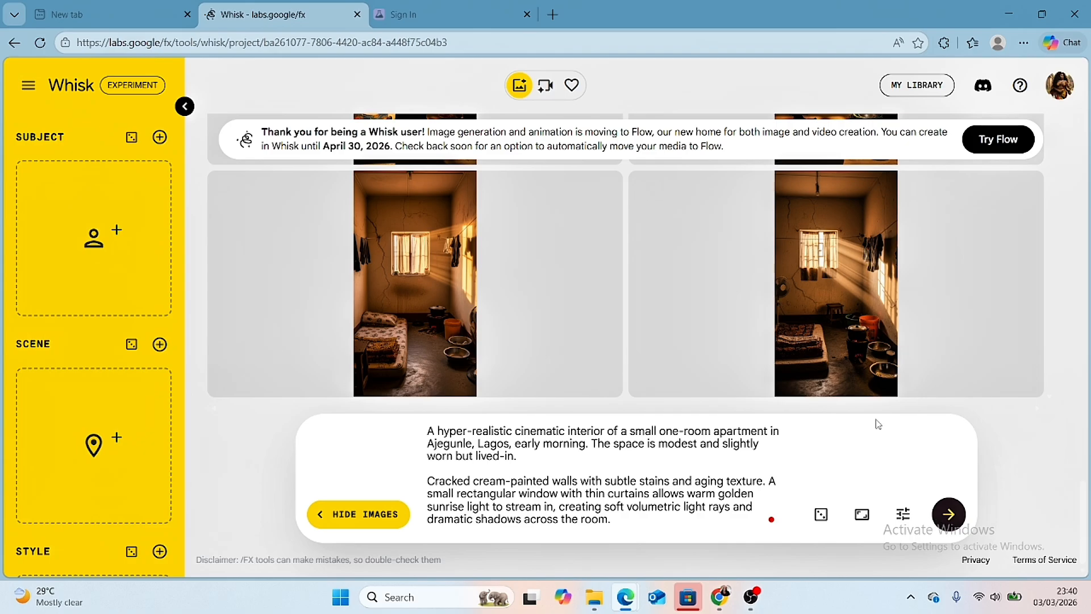
Step: Set the earlier portraits of Amara in the yellow blouse and her mother in the red patterned dress as the two subject references
scroll(463, 350, up, 5)
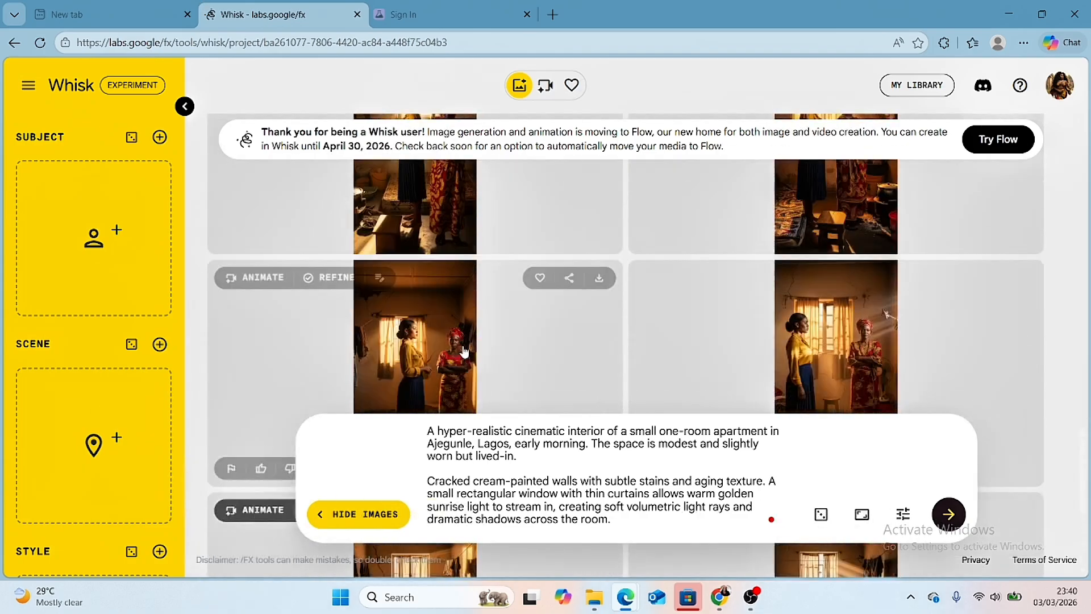
scroll(464, 352, up, 12)
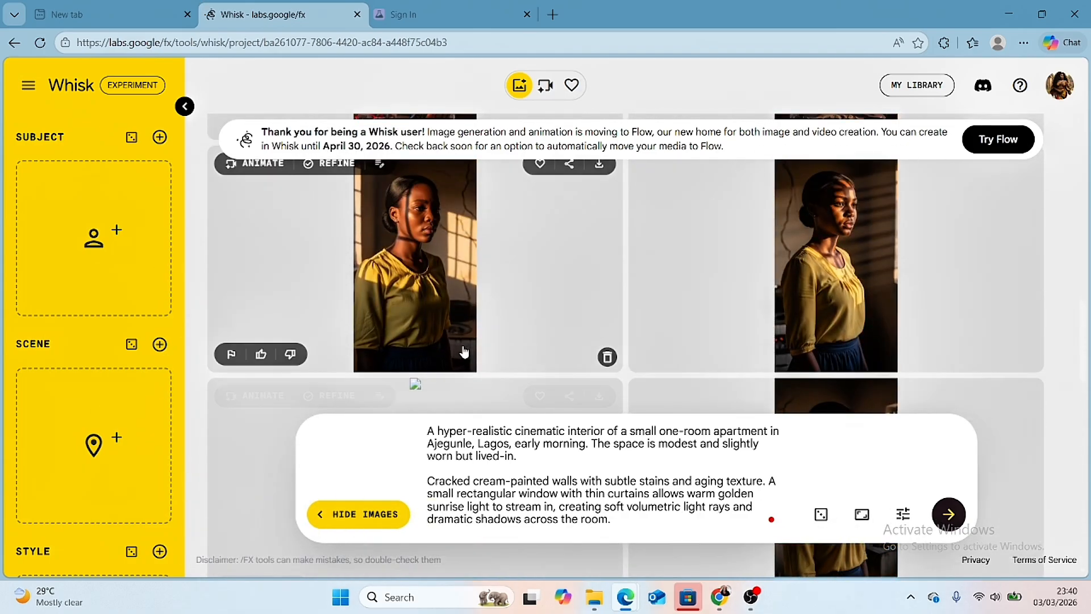
scroll(458, 330, down, 3)
scroll(437, 264, up, 2)
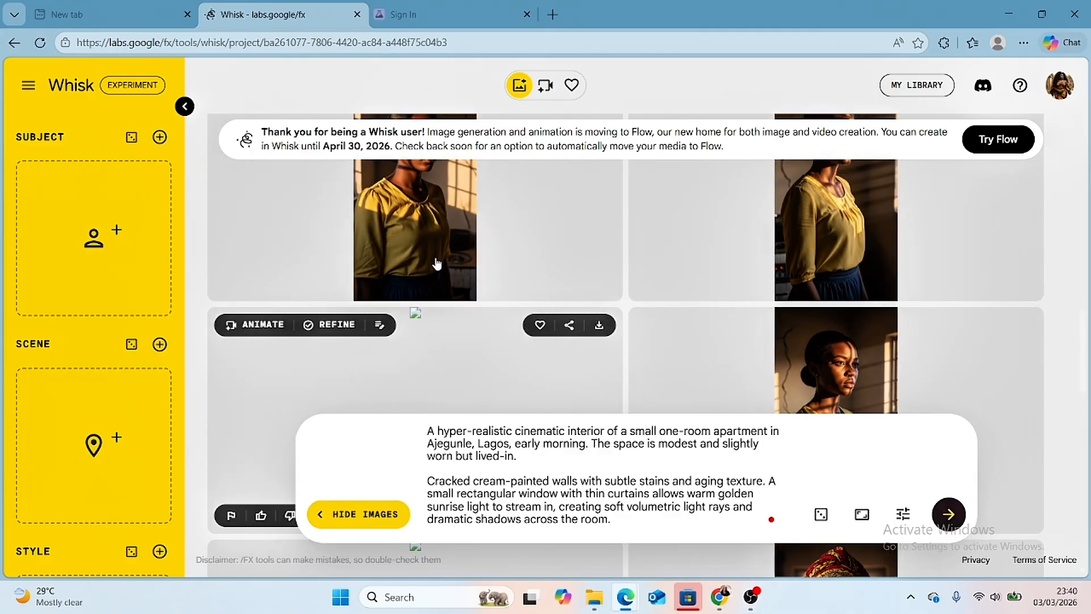
drag(436, 264, 80, 227)
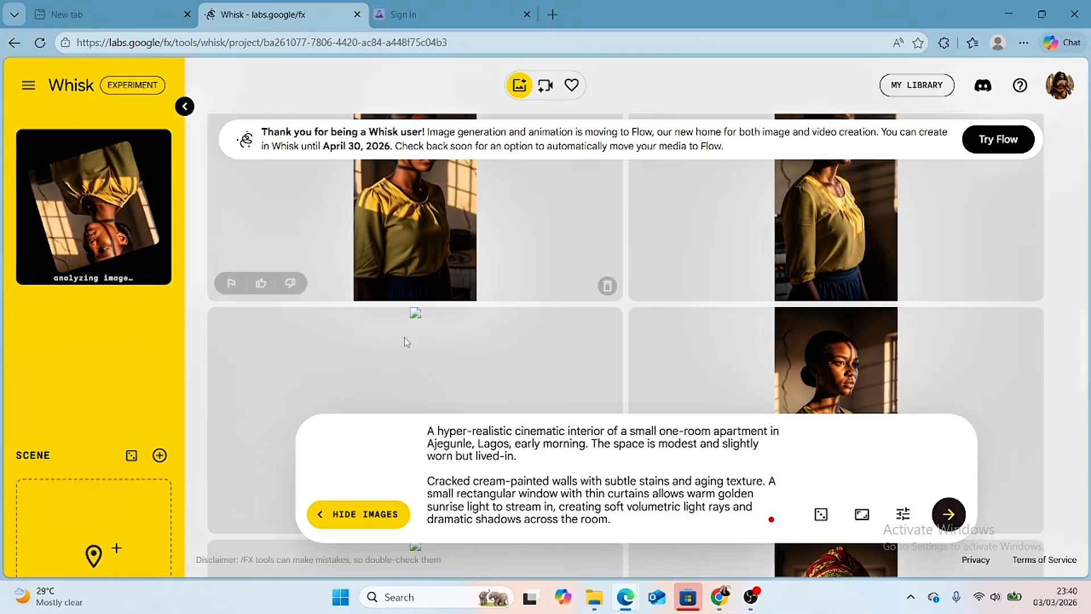
scroll(580, 401, down, 3)
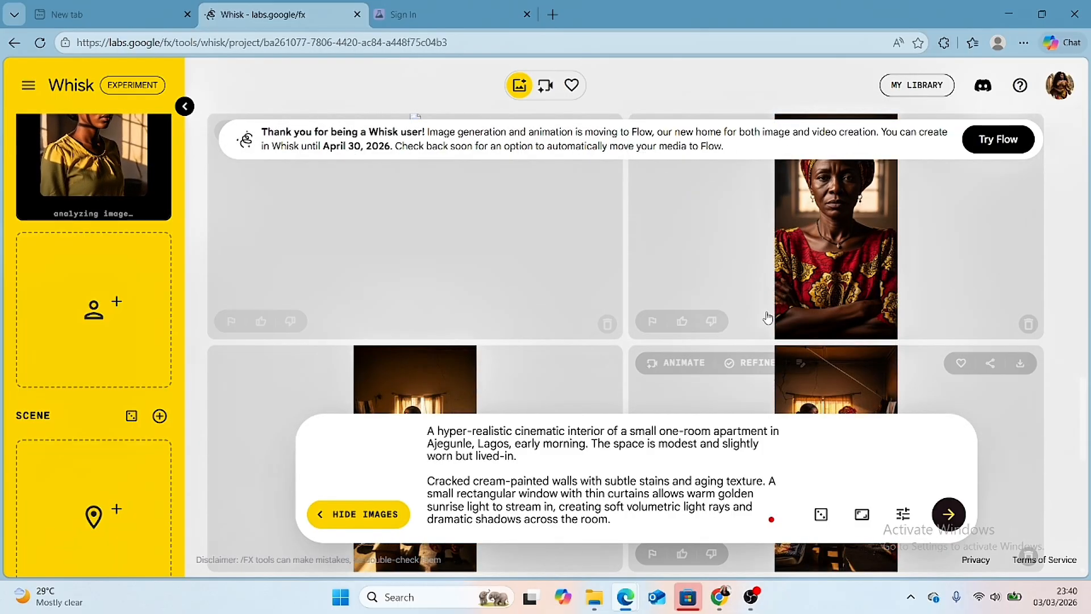
drag(768, 317, 79, 302)
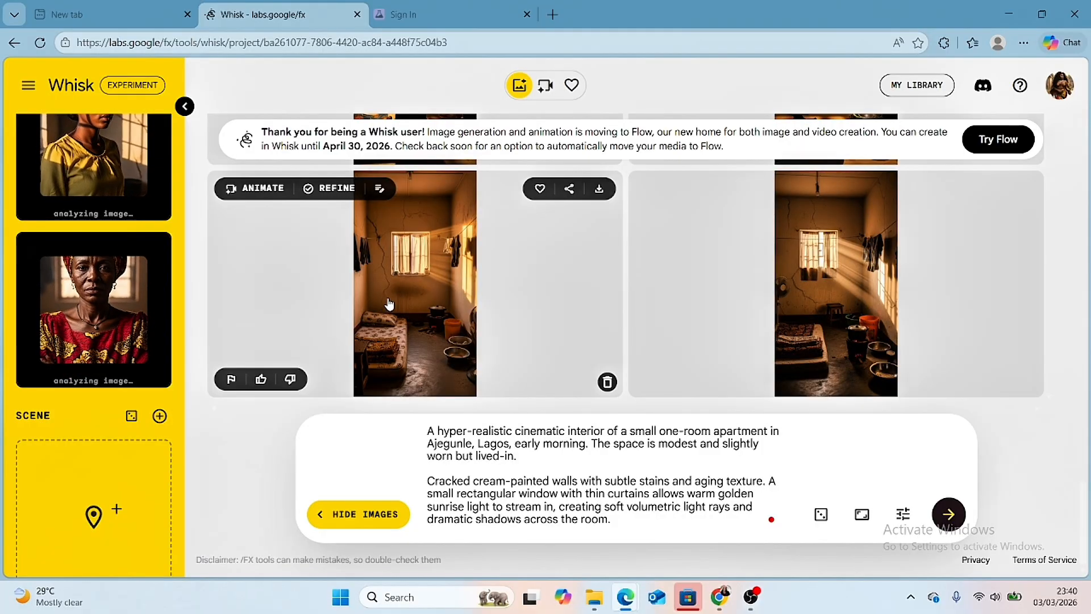
Step: Set the generated room image with the bed beneath the window as the scene reference
drag(389, 305, 80, 506)
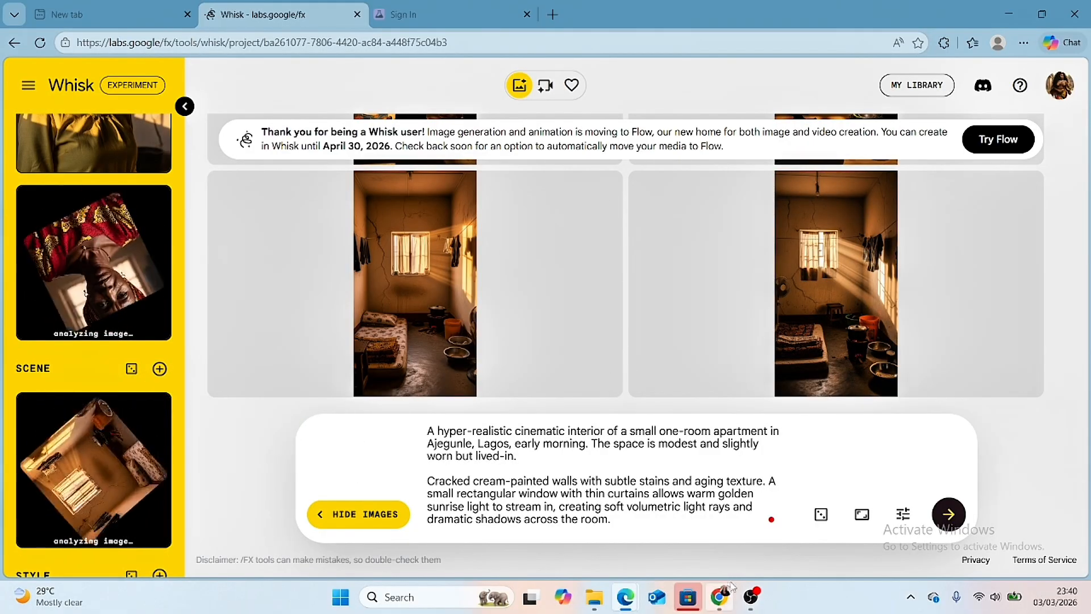
Step: Switch to ChatGPT and copy the Scene 1 stage direction, from "Small one-room apartment in Lagos" through "charcoal stove"
click(722, 595)
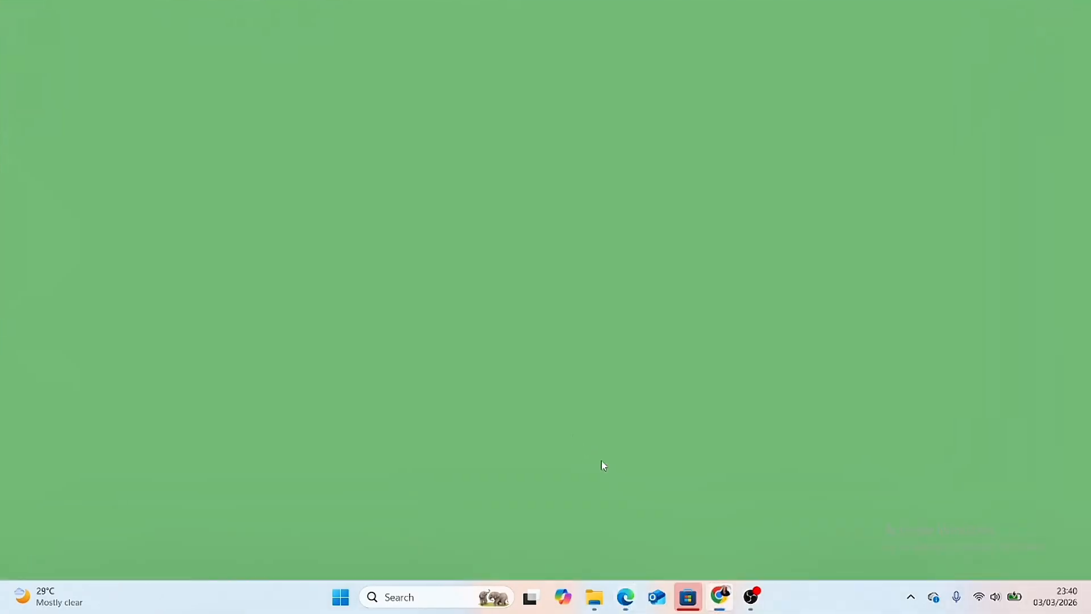
scroll(484, 235, up, 15)
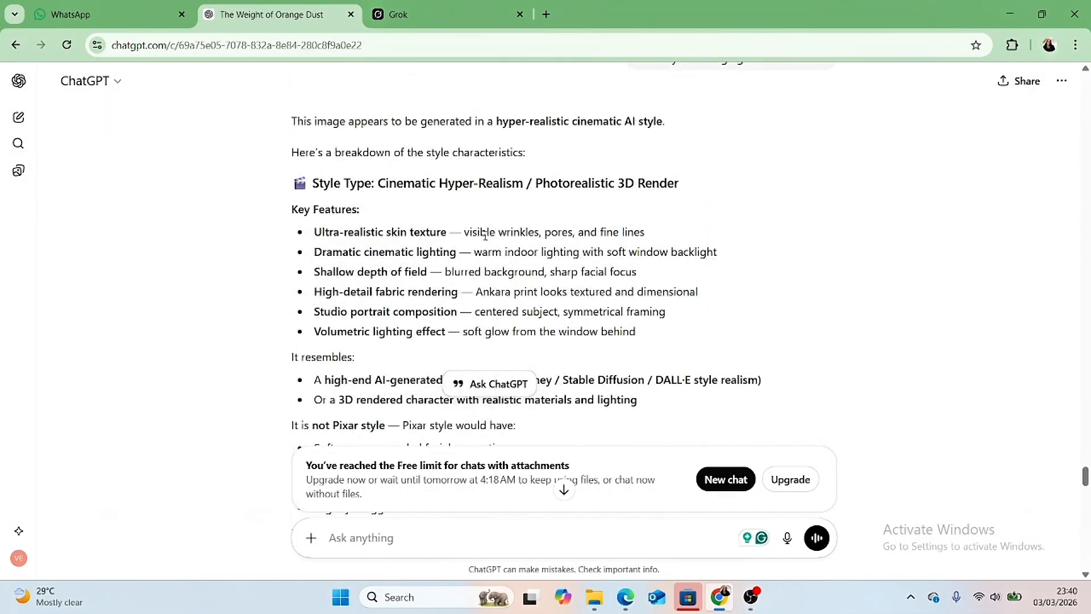
scroll(484, 234, up, 15)
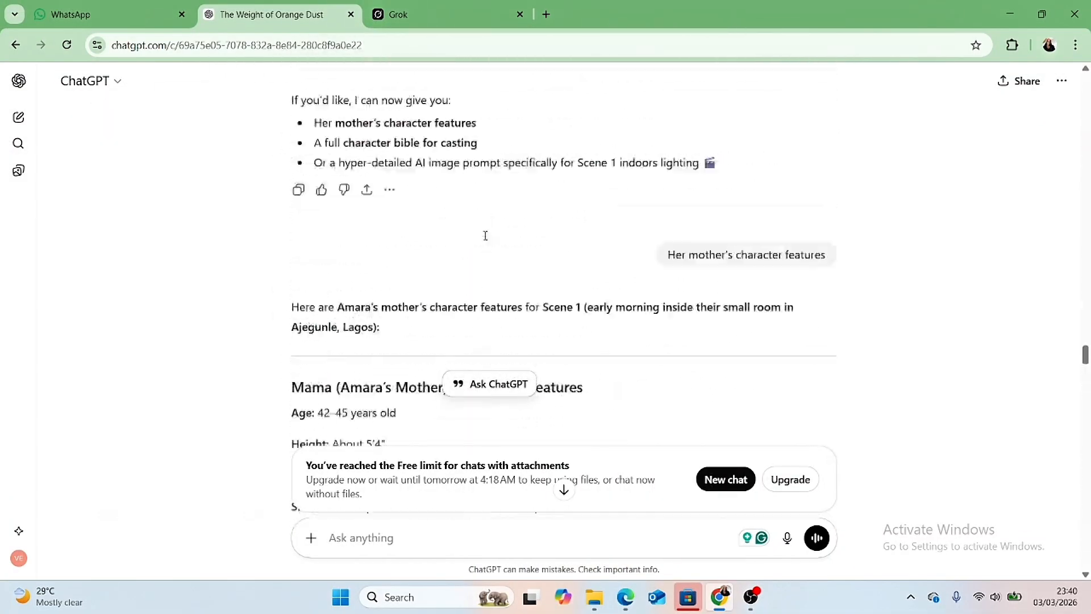
scroll(485, 234, up, 15)
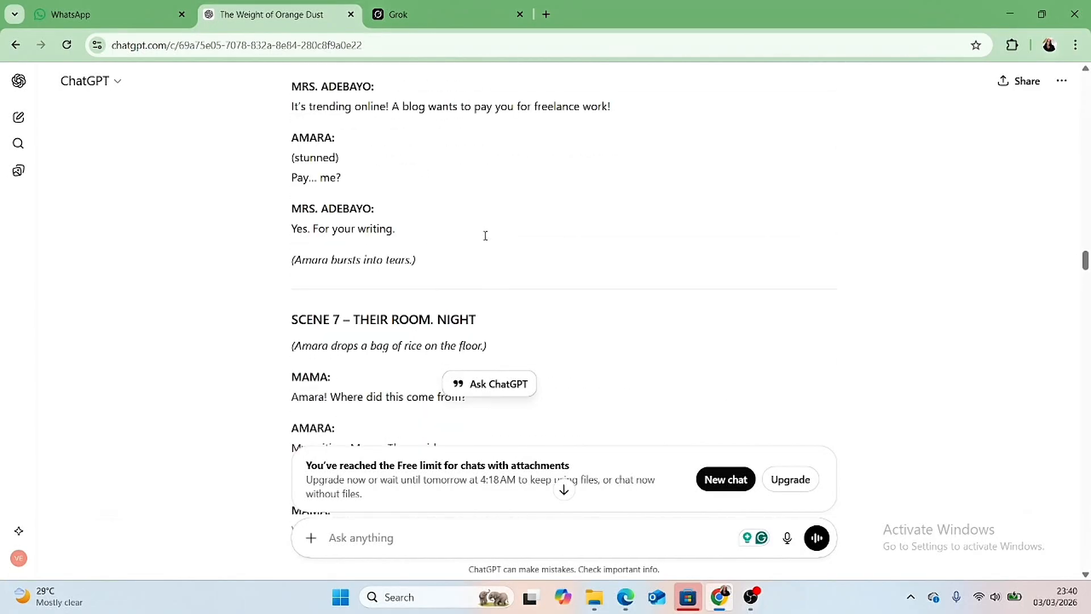
scroll(485, 235, up, 15)
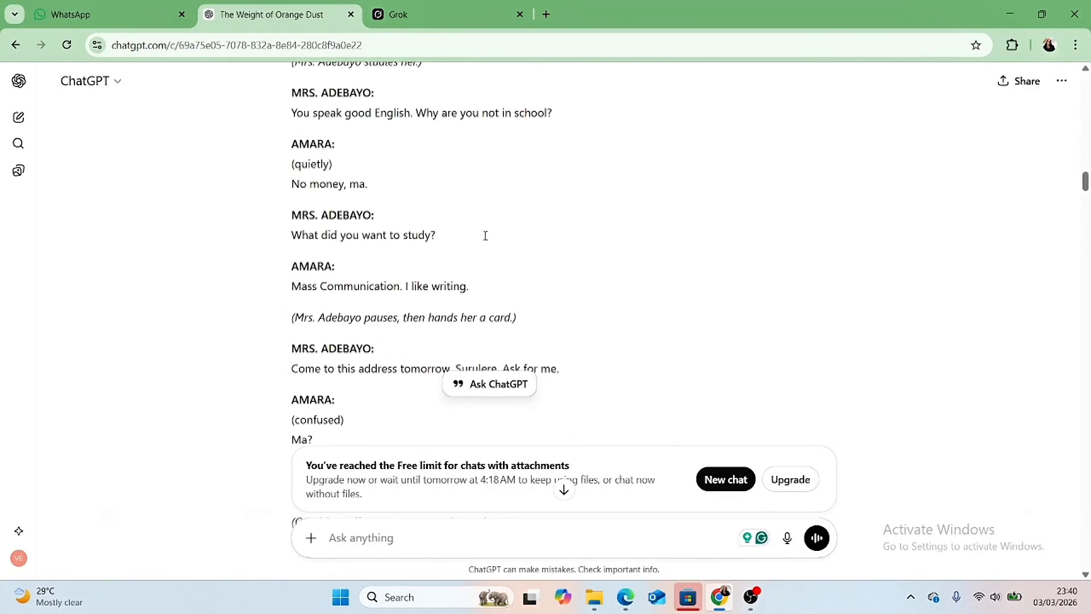
scroll(485, 235, up, 15)
scroll(416, 193, down, 5)
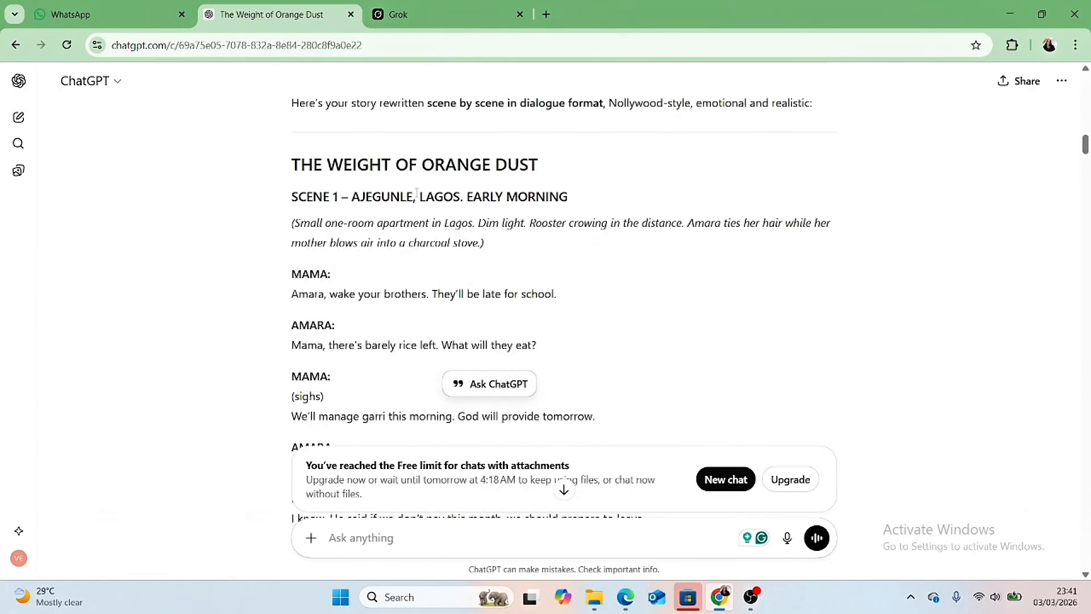
drag(287, 223, 494, 248)
key(ctrl+c)
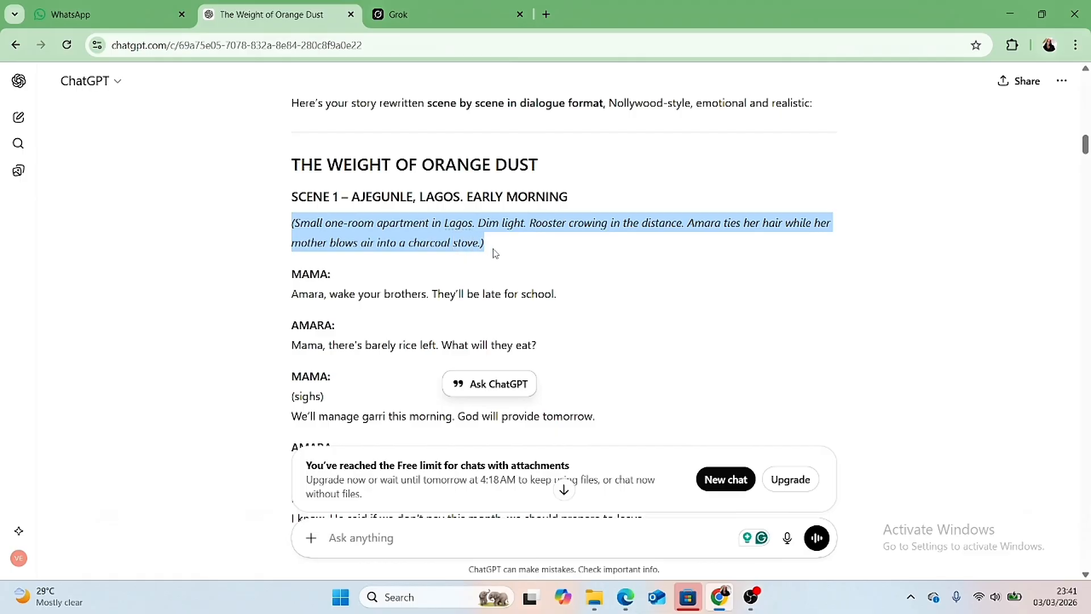
right_click(424, 239)
click(445, 256)
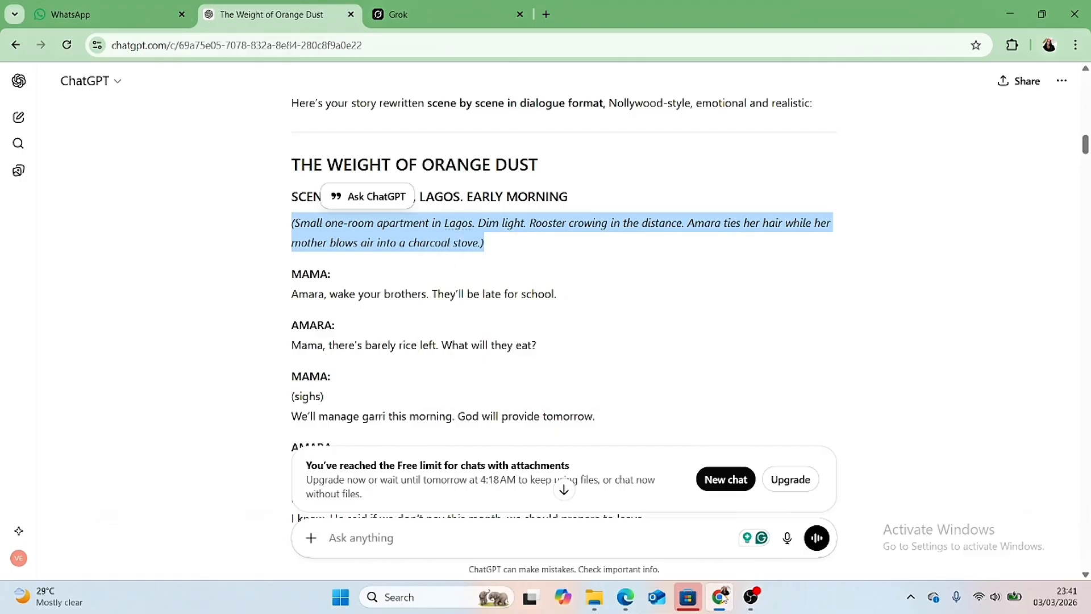
Step: Switch back to Whisk, replace the room environment prompt with the copied Scene 1 stage direction, and generate the images
click(719, 597)
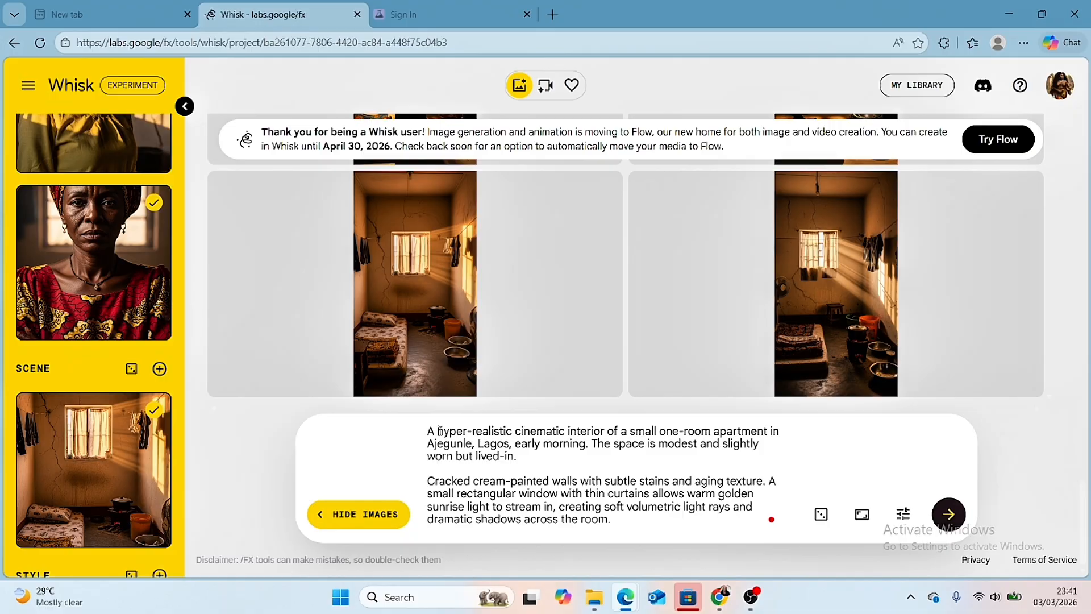
drag(430, 430, 699, 545)
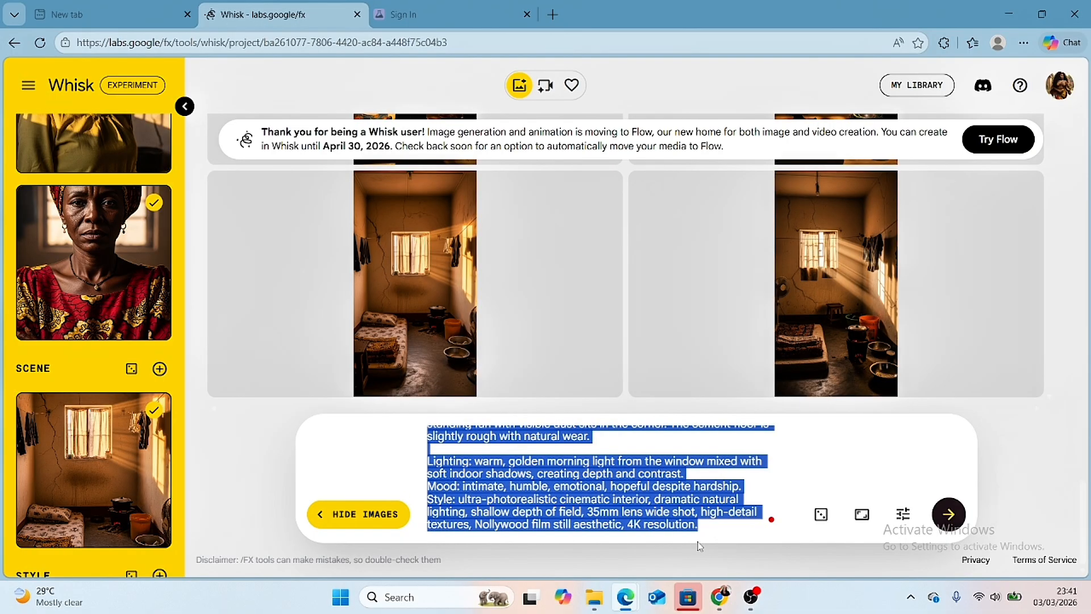
right_click(661, 498)
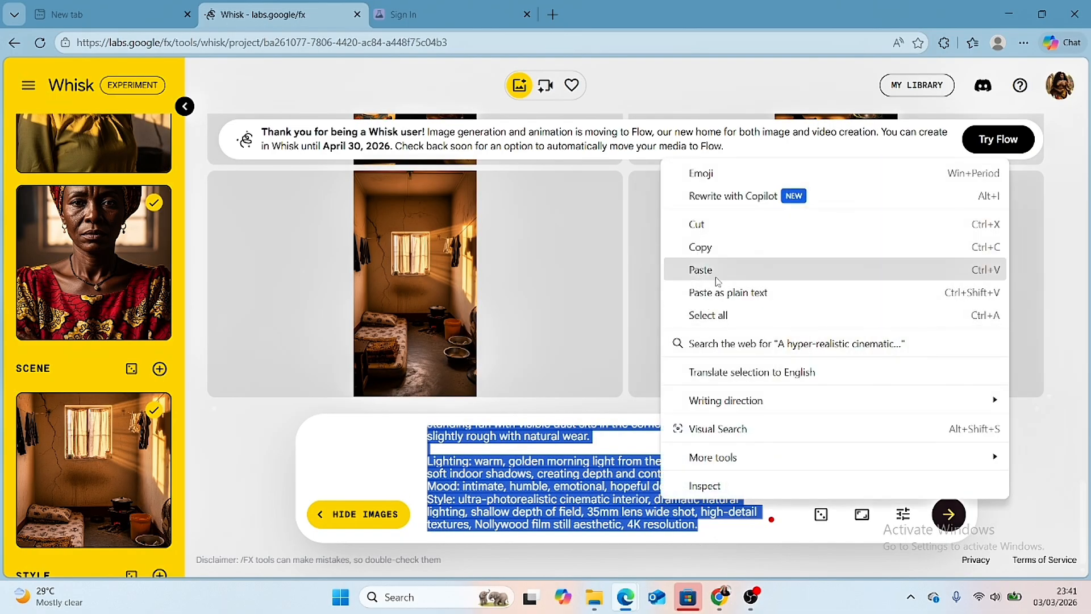
click(690, 205)
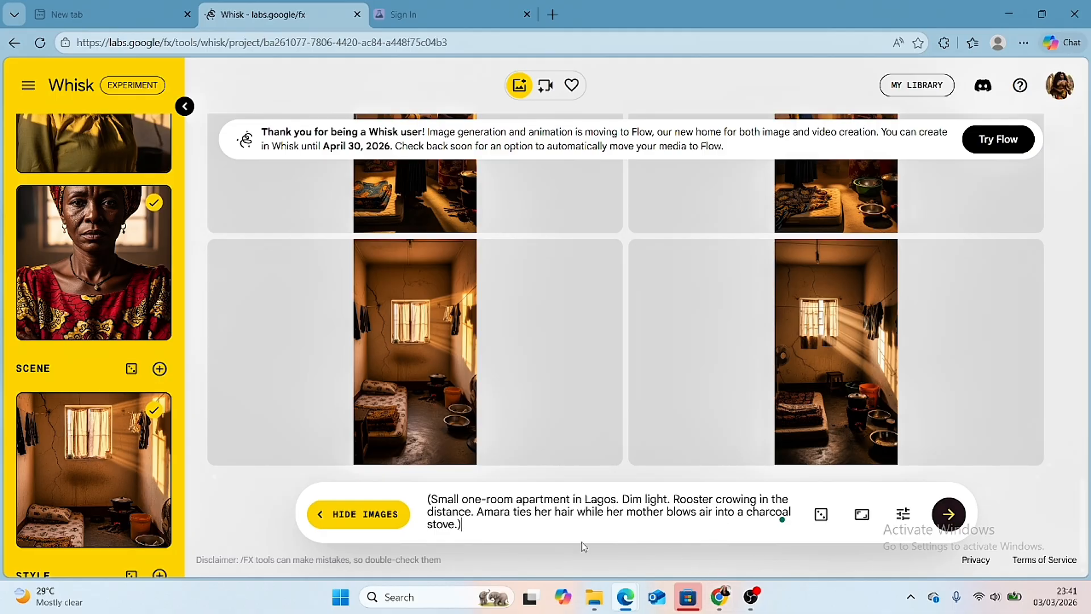
click(947, 514)
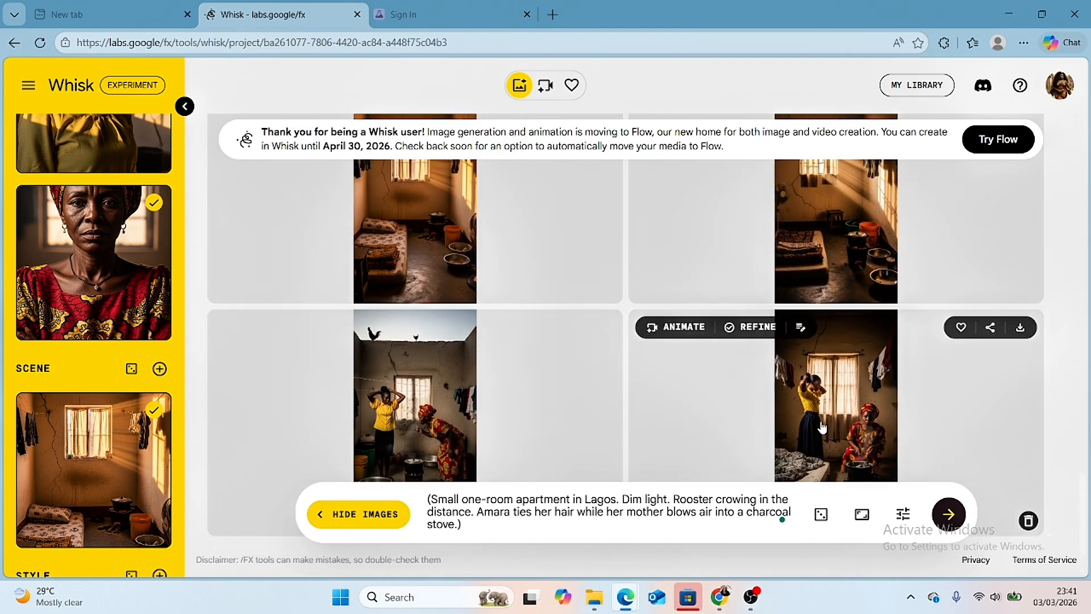
Step: Try to animate the portrait image of Amara tying her hair beside her mother seated at the stove
scroll(821, 426, down, 1)
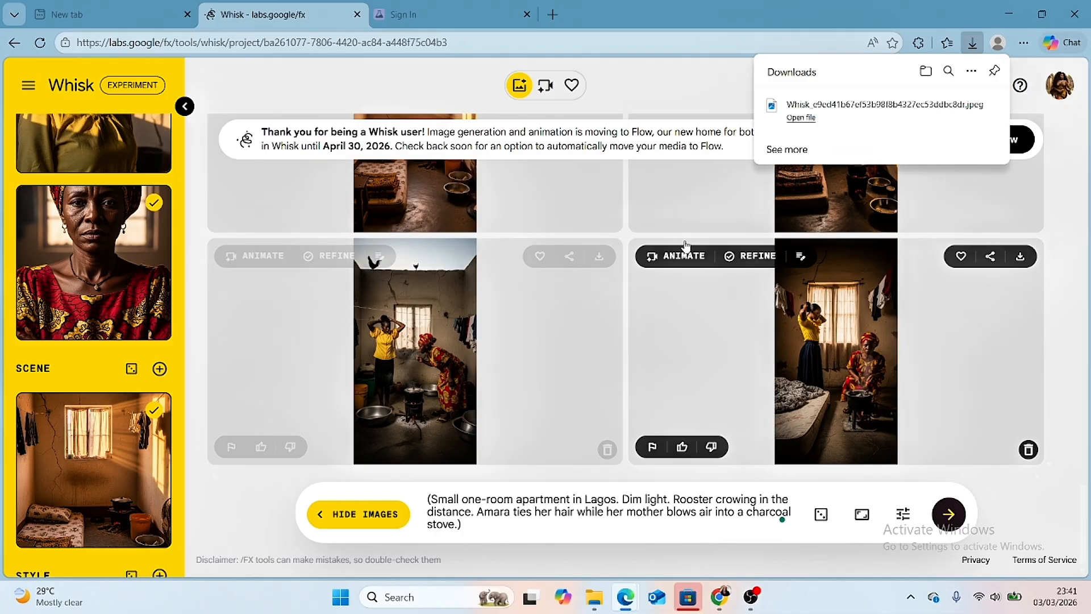
click(694, 255)
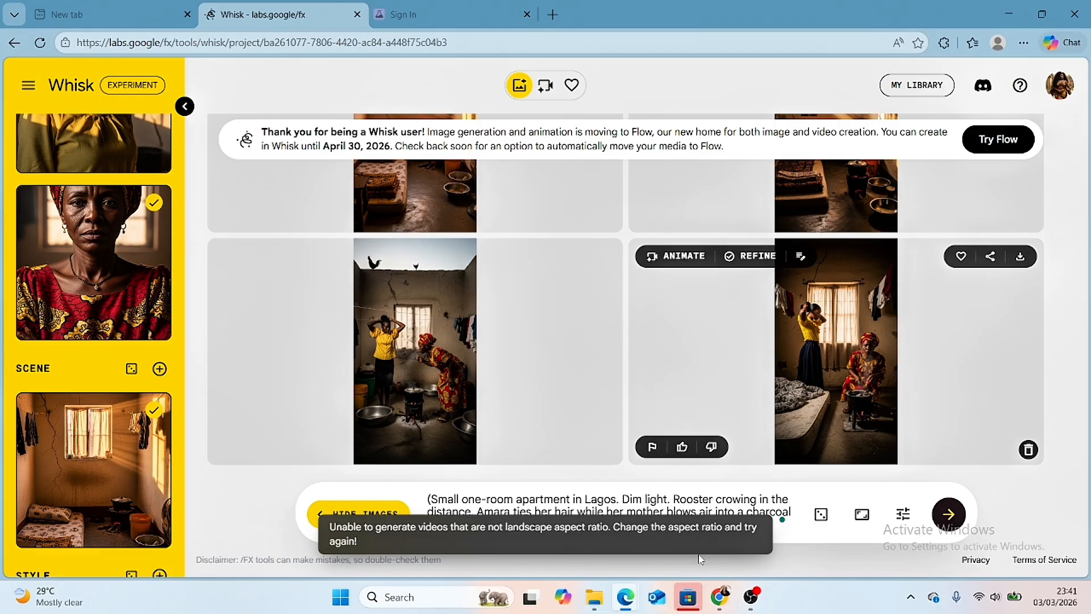
Step: Regenerate the scene in 16:9 landscape and open the image of the mother kneeling at the stove for animation
click(859, 514)
click(857, 448)
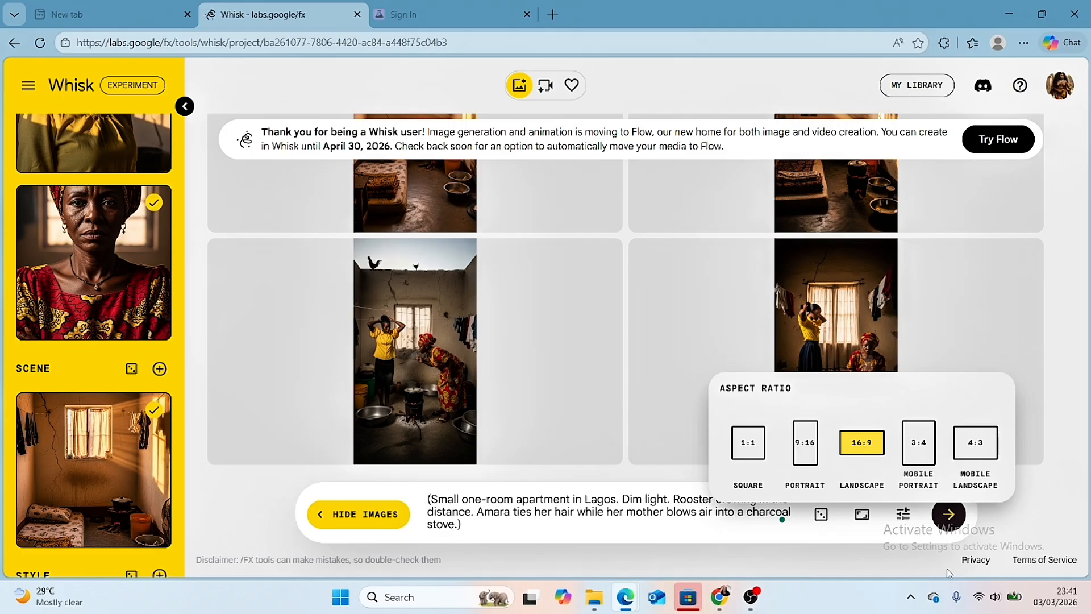
click(947, 527)
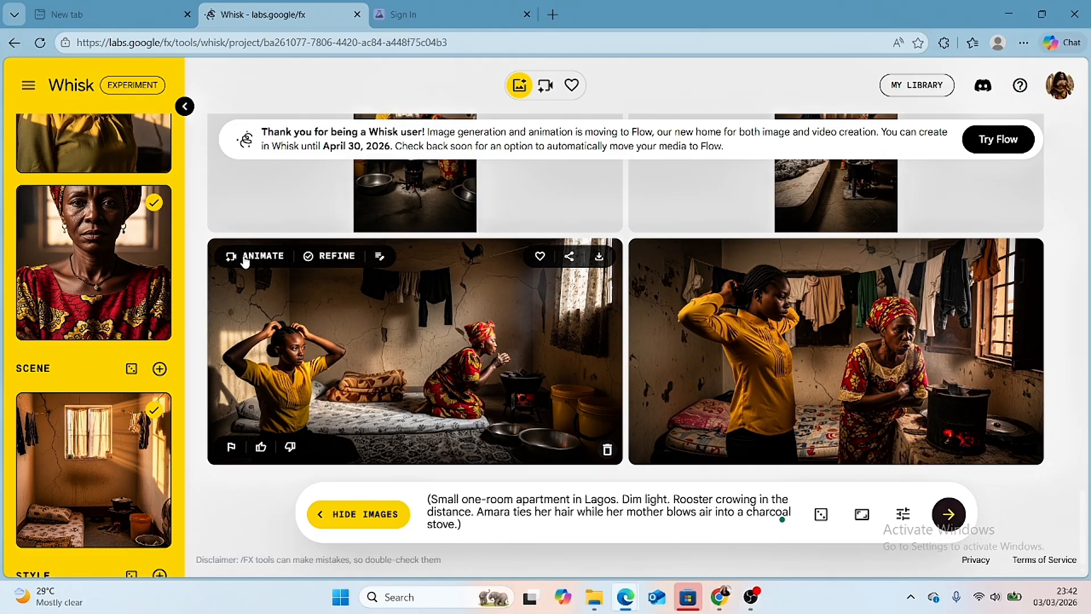
click(257, 257)
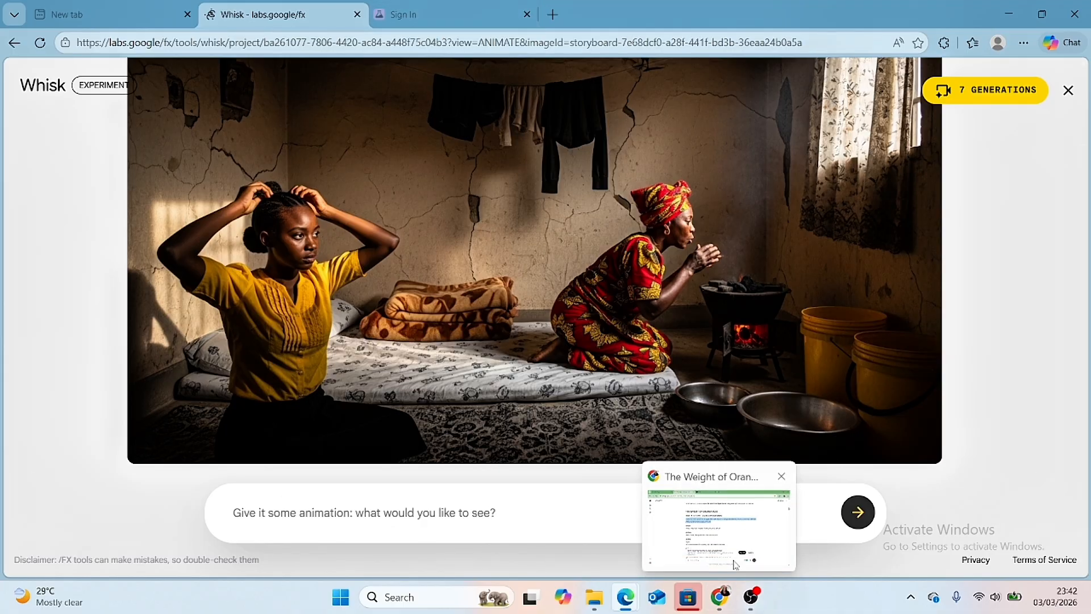
Step: Switch to ChatGPT and copy the whole Scene 1 dialogue, from "Amara, wake your brothers" through "I'll still go to school. I promise."
click(725, 603)
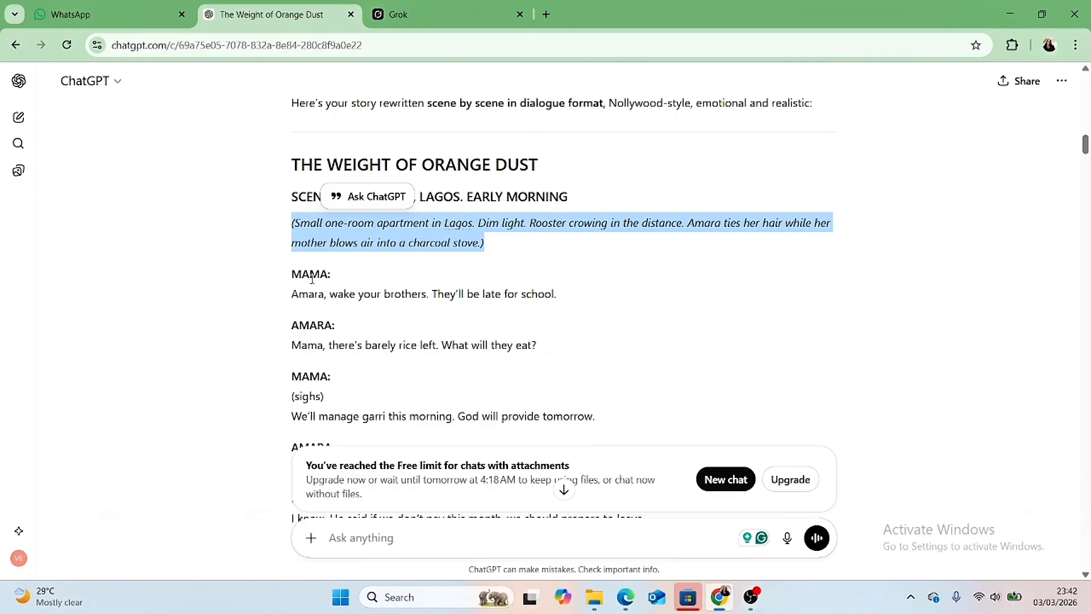
drag(296, 272, 581, 444)
click(581, 444)
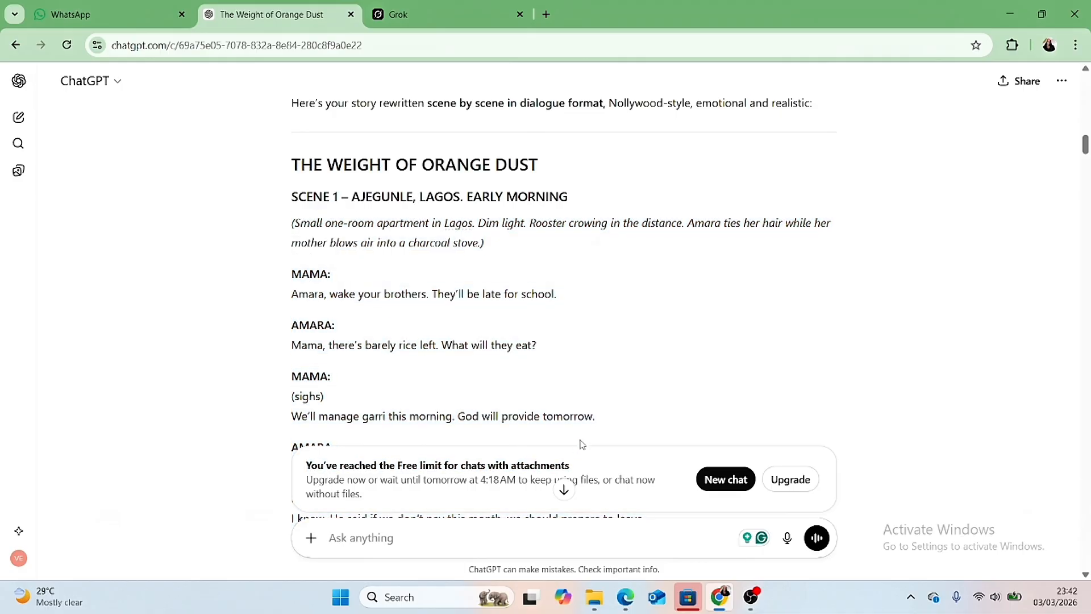
scroll(581, 444, down, 3)
scroll(581, 445, down, 3)
scroll(400, 272, up, 4)
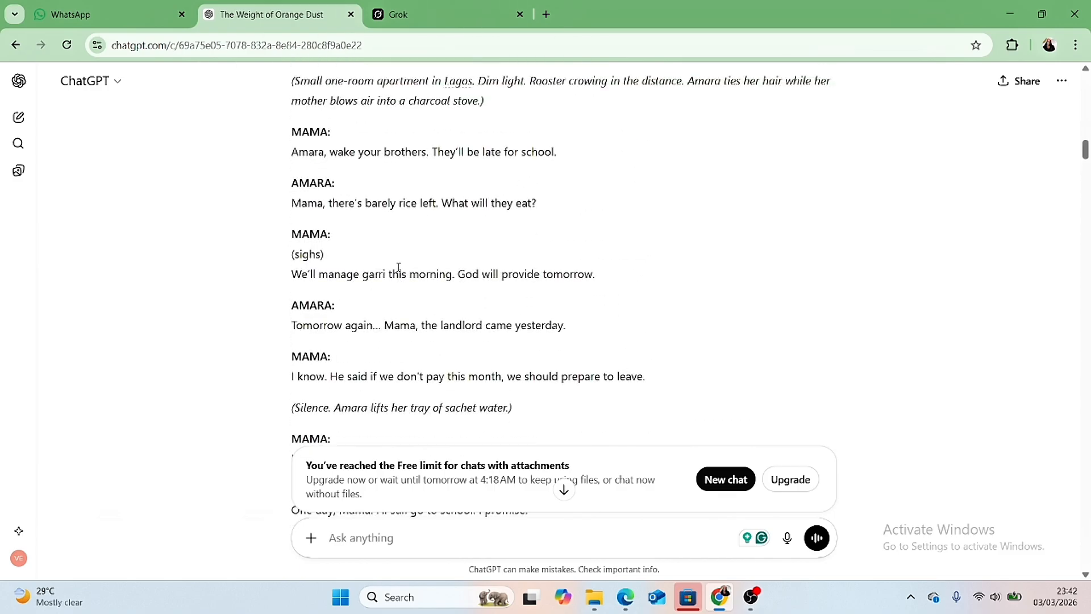
drag(309, 143, 270, 463)
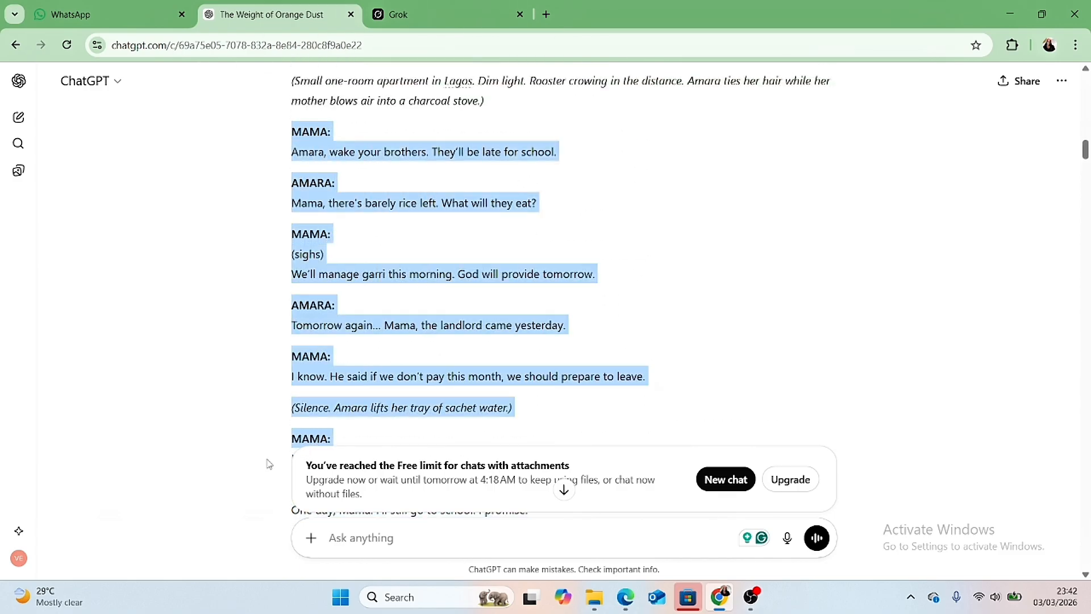
drag(273, 511, 293, 523)
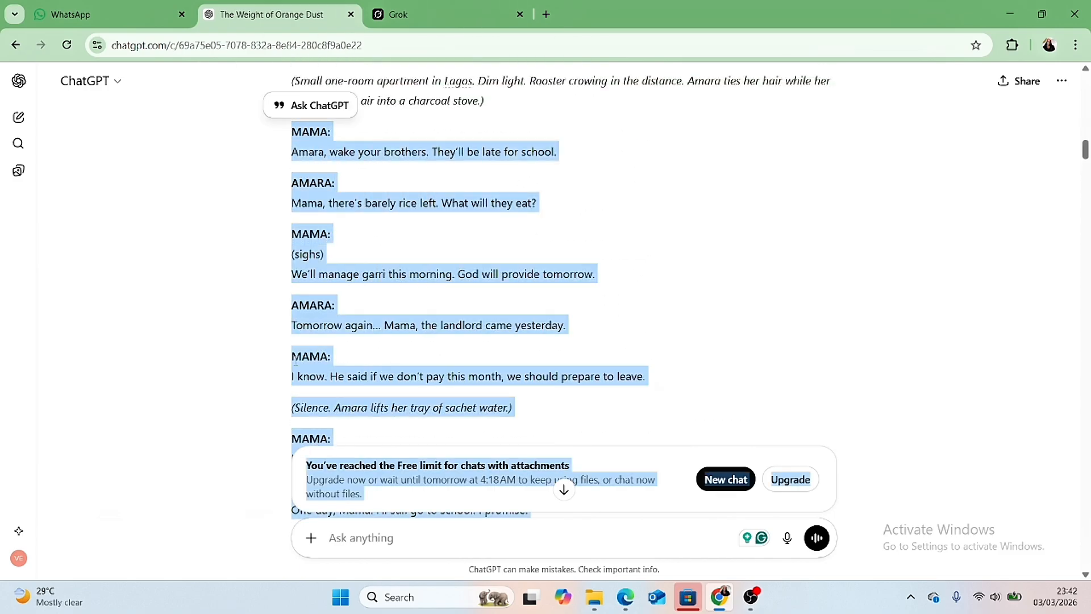
scroll(437, 278, down, 4)
click(523, 238)
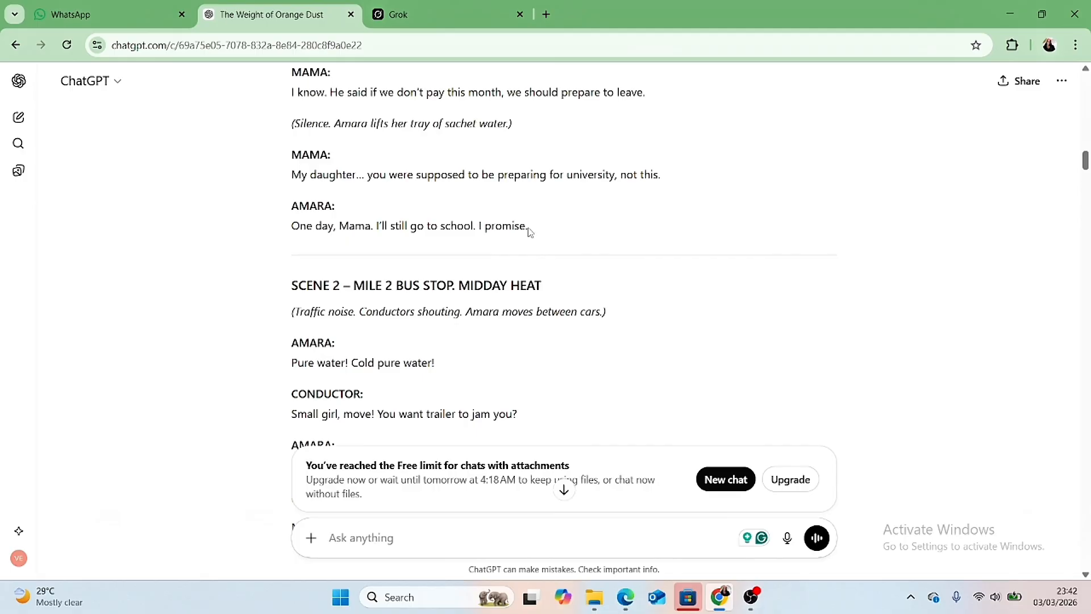
drag(528, 230, 290, 294)
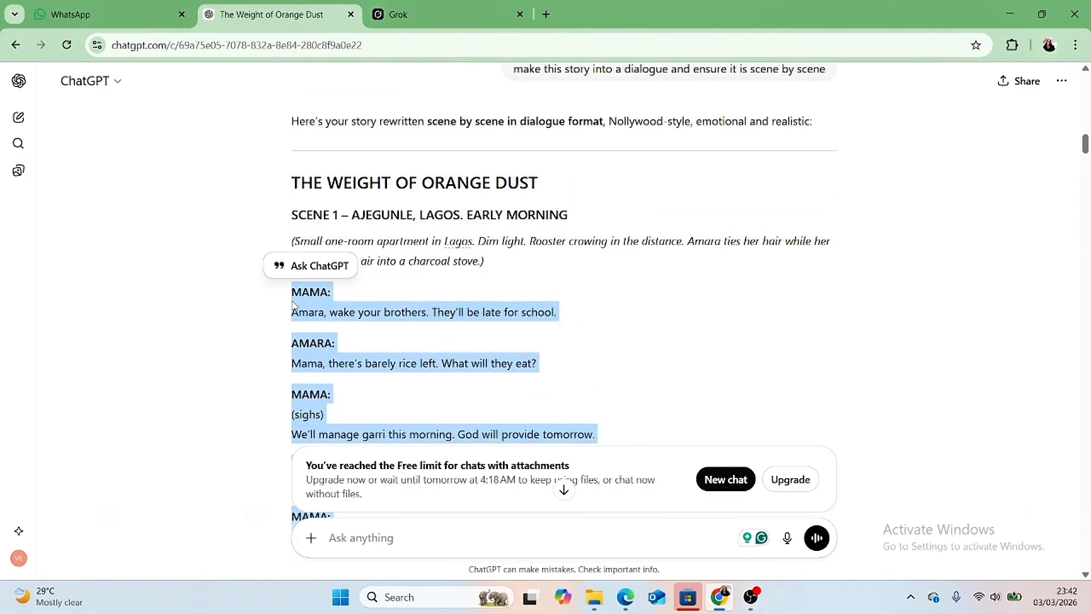
right_click(294, 305)
click(335, 321)
right_click(302, 297)
click(321, 317)
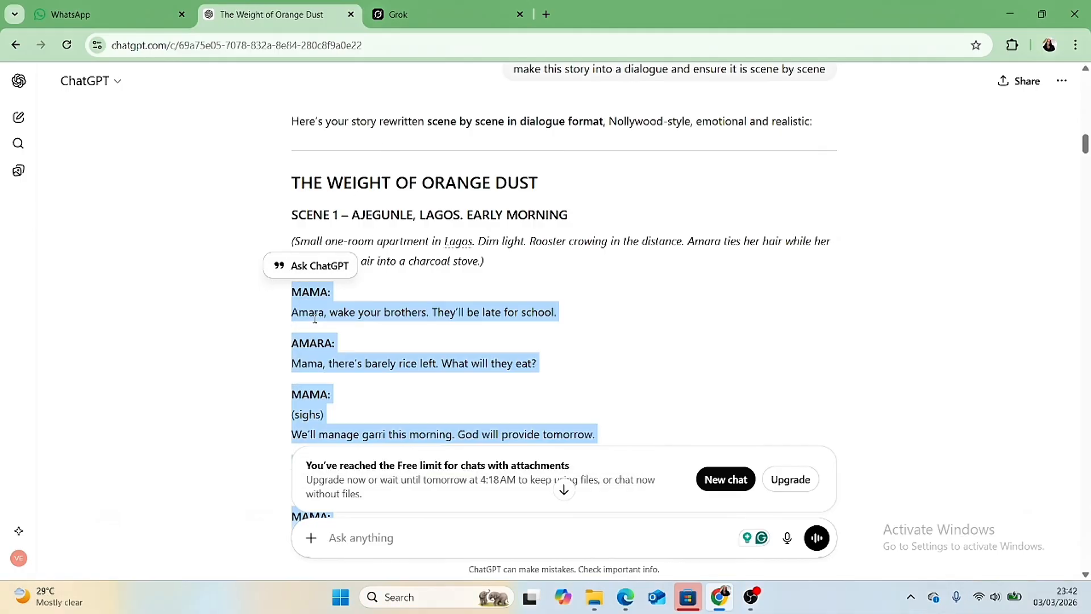
Step: Switch back to Whisk and paste the copied Scene 1 dialogue as the animation prompt
click(729, 593)
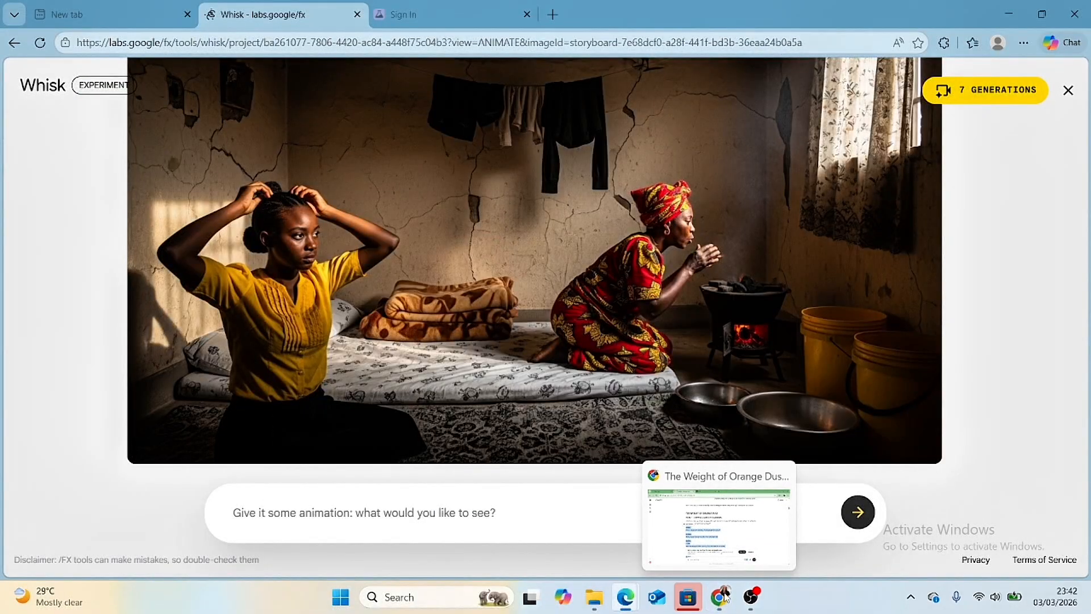
right_click(271, 524)
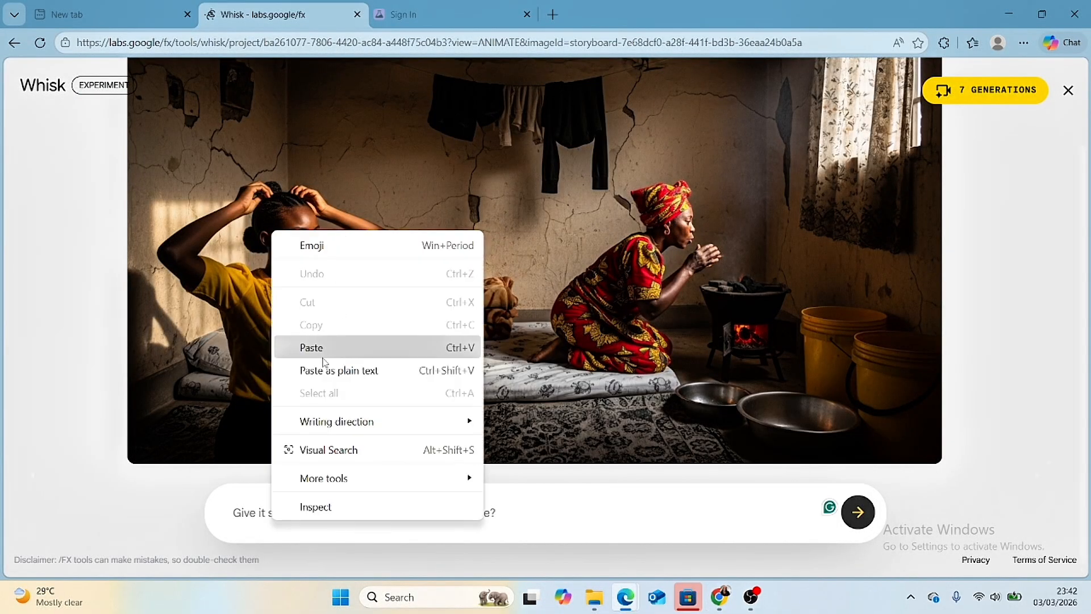
click(337, 345)
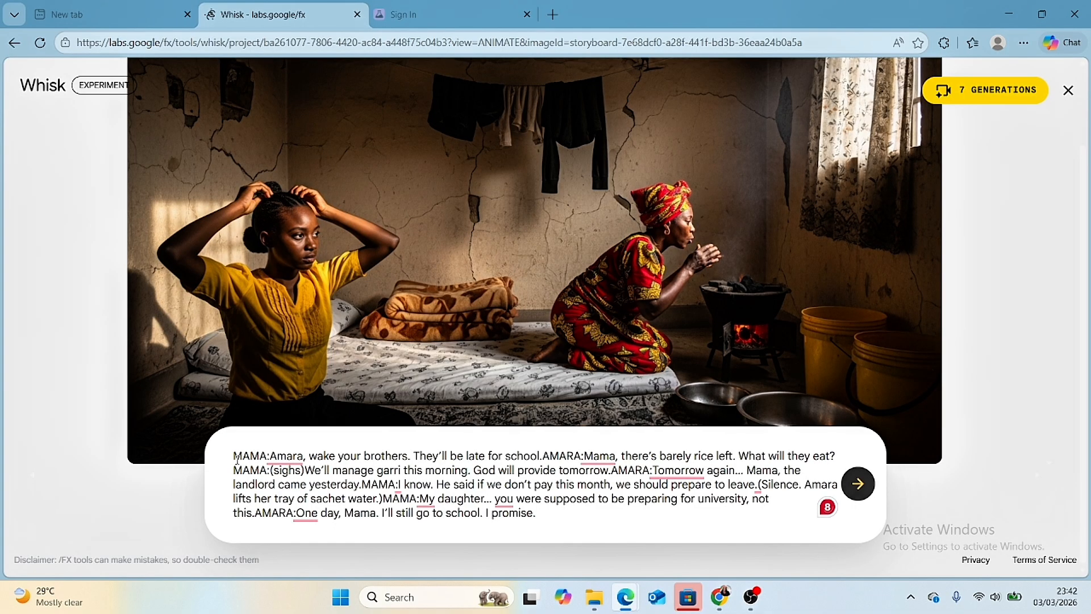
Step: Prefix the dialogue prompt with "having a conversation in nigerian accent", generate the landscape scene's animation and play the video
text(havin)
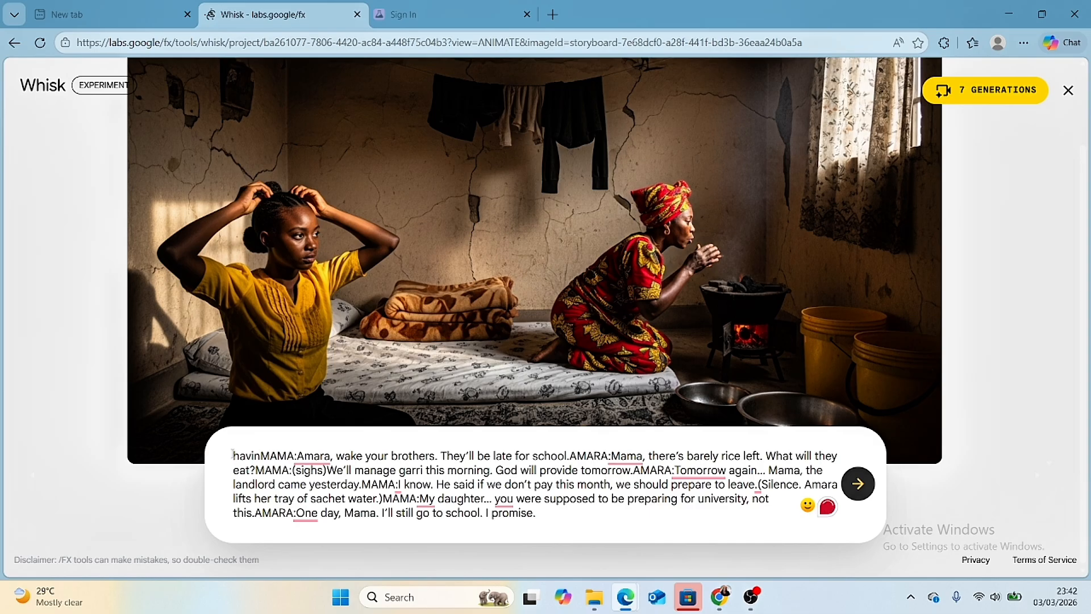
text(g)
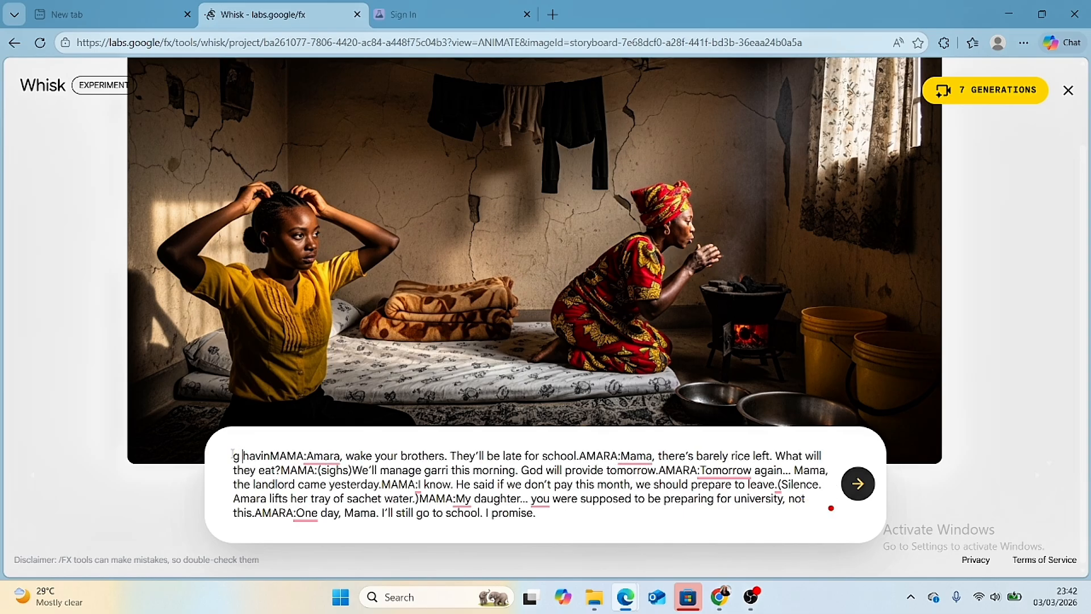
key(BackSpace)
key(BackSpace)
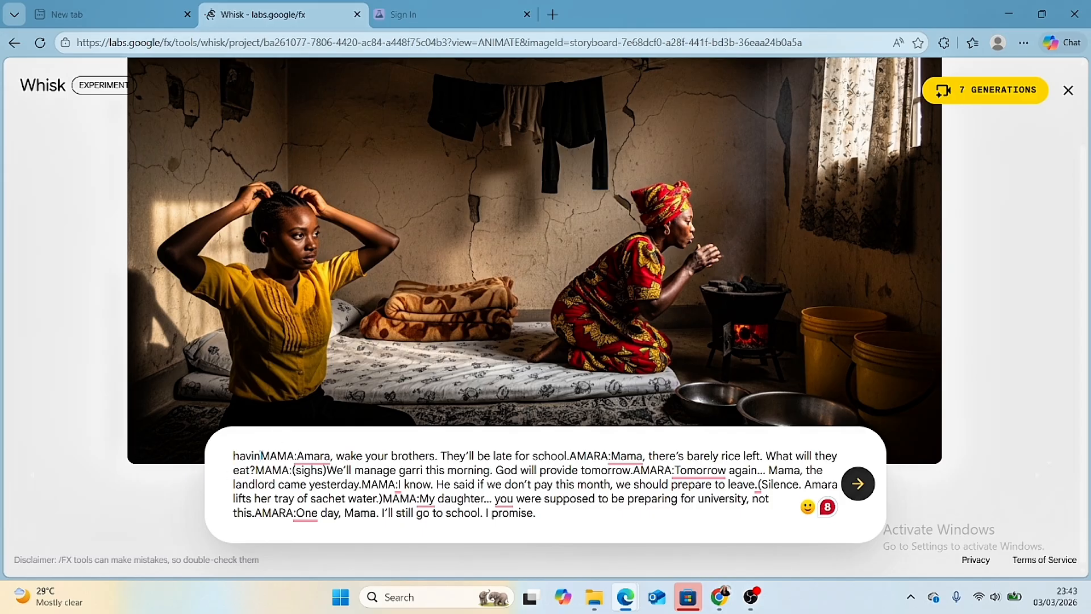
text(g a c)
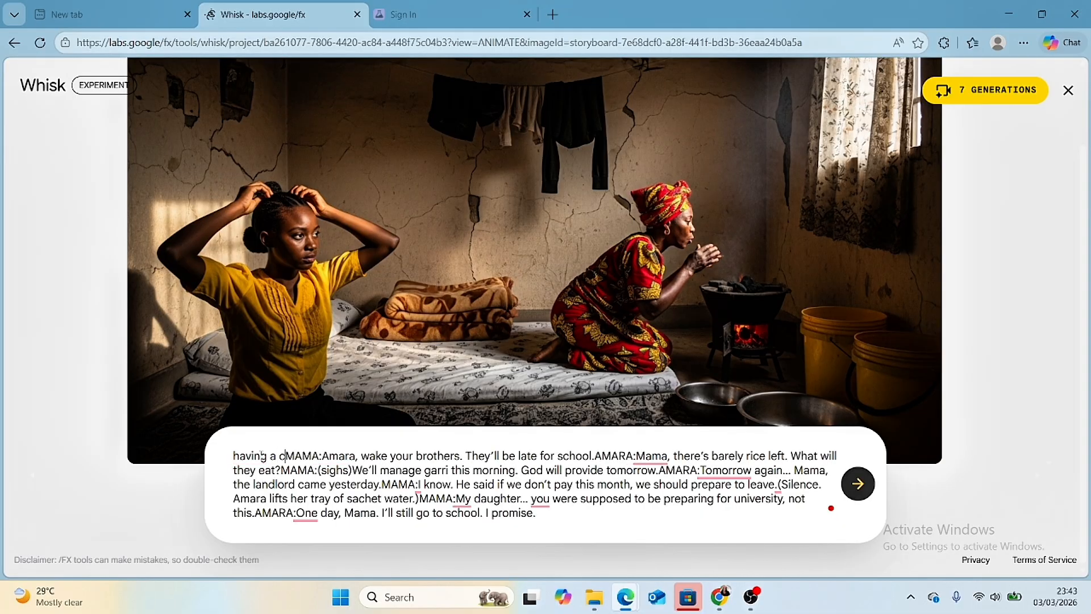
text(onversat)
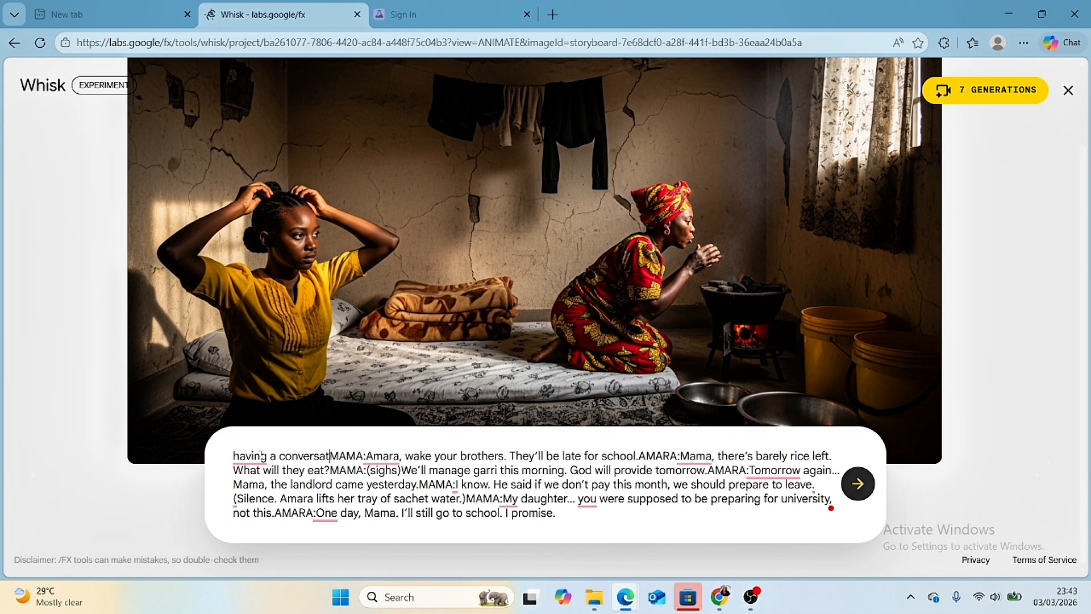
text(ion in)
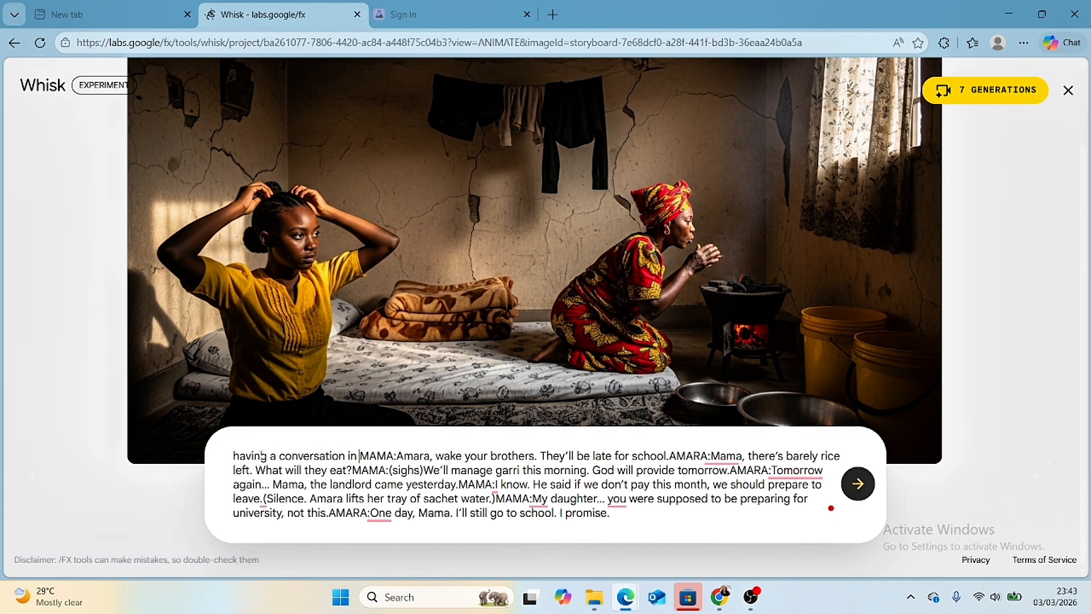
text( niger)
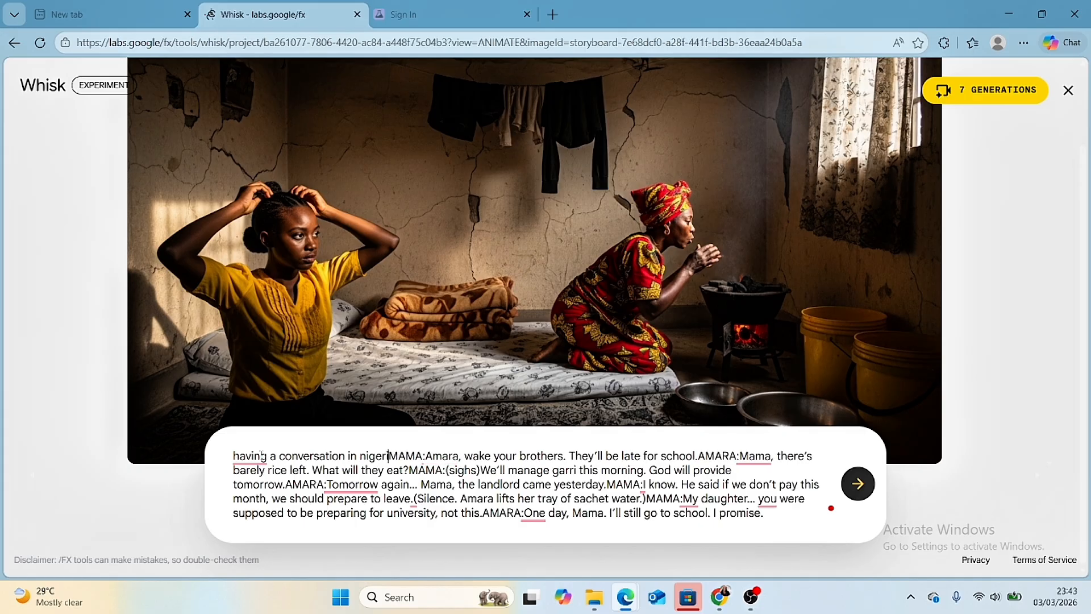
text(ian accen)
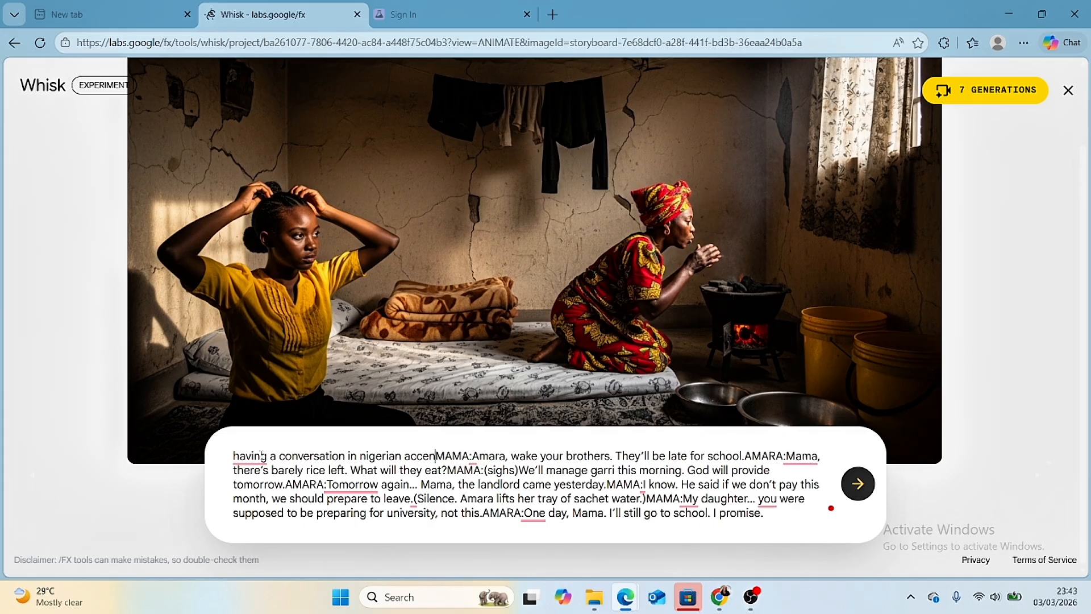
text(t)
key(Return)
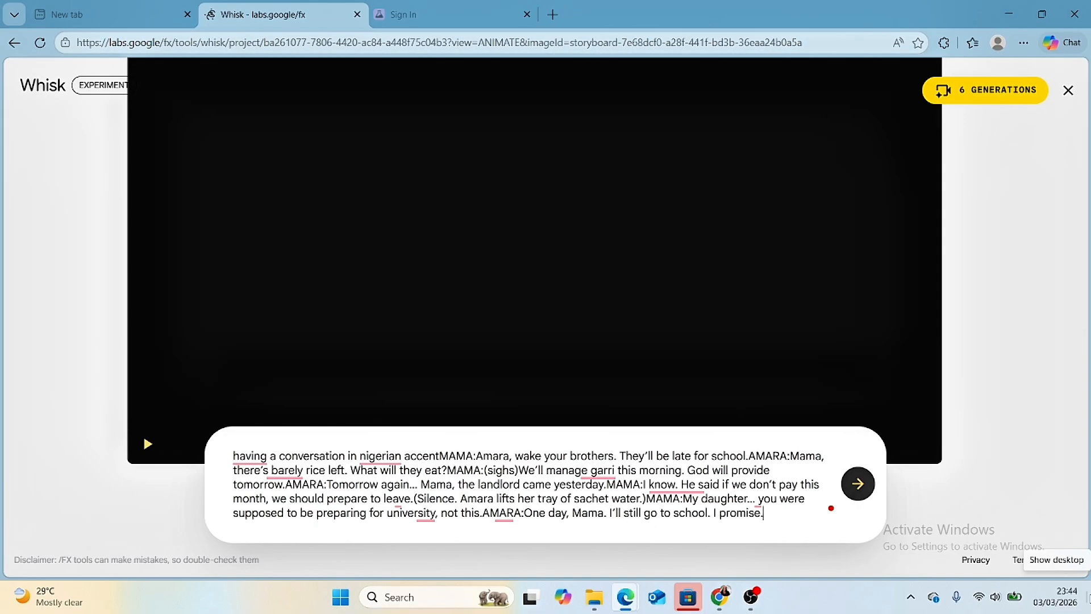
click(147, 444)
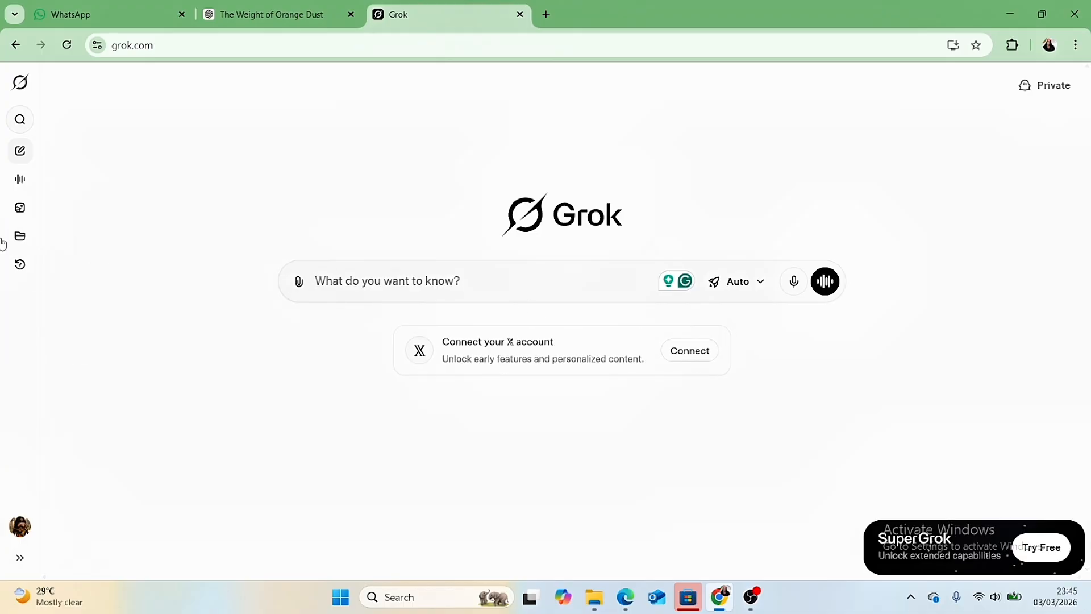
Step: Switch to Grok's Imagine and upload the portrait Whisk image of Amara and her mother from Downloads
click(21, 208)
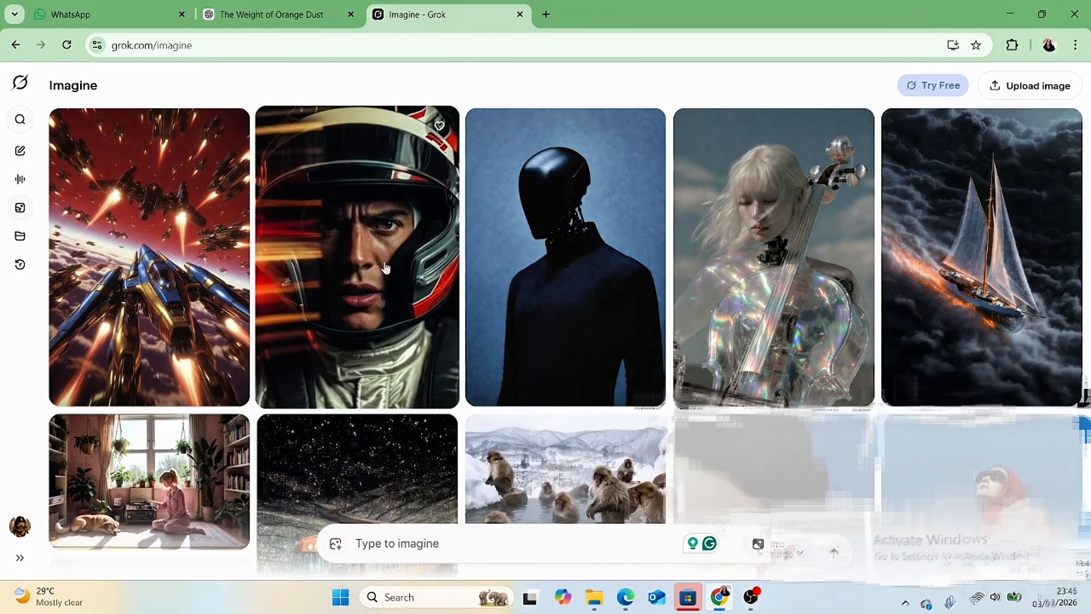
click(336, 544)
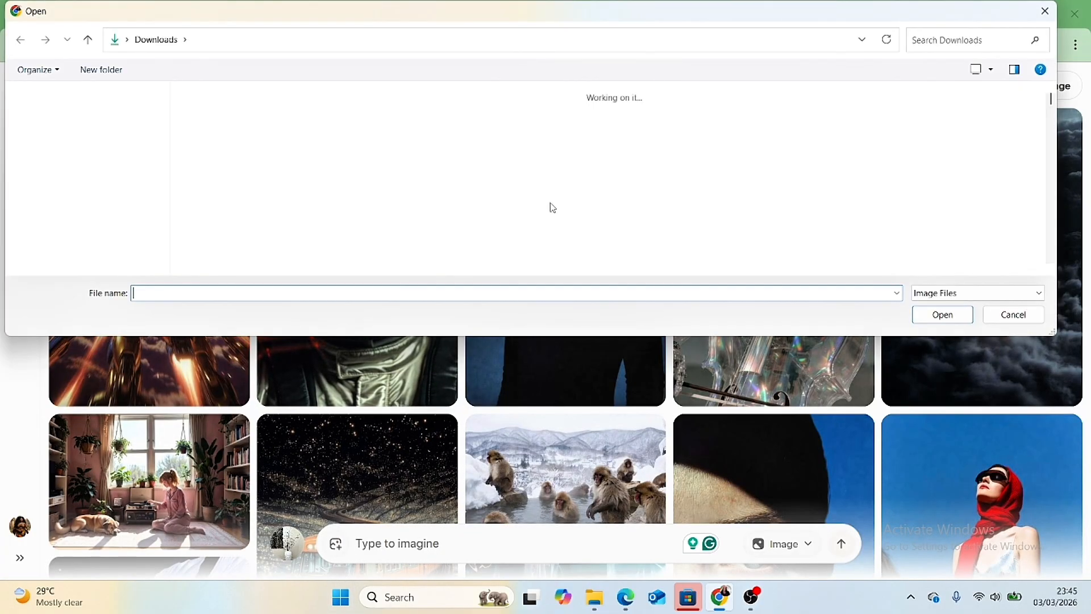
click(243, 209)
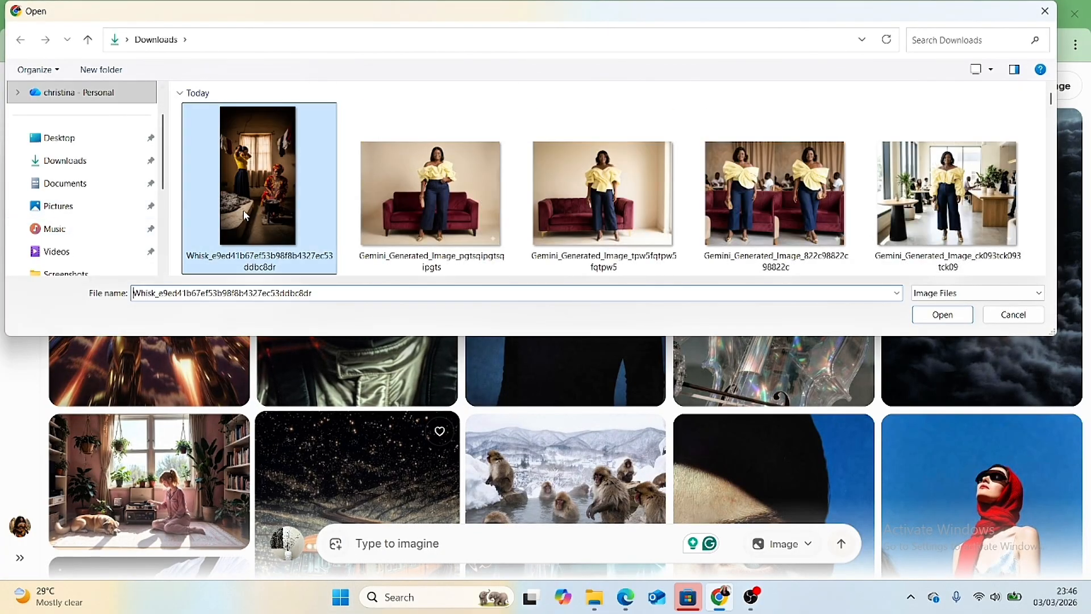
click(935, 315)
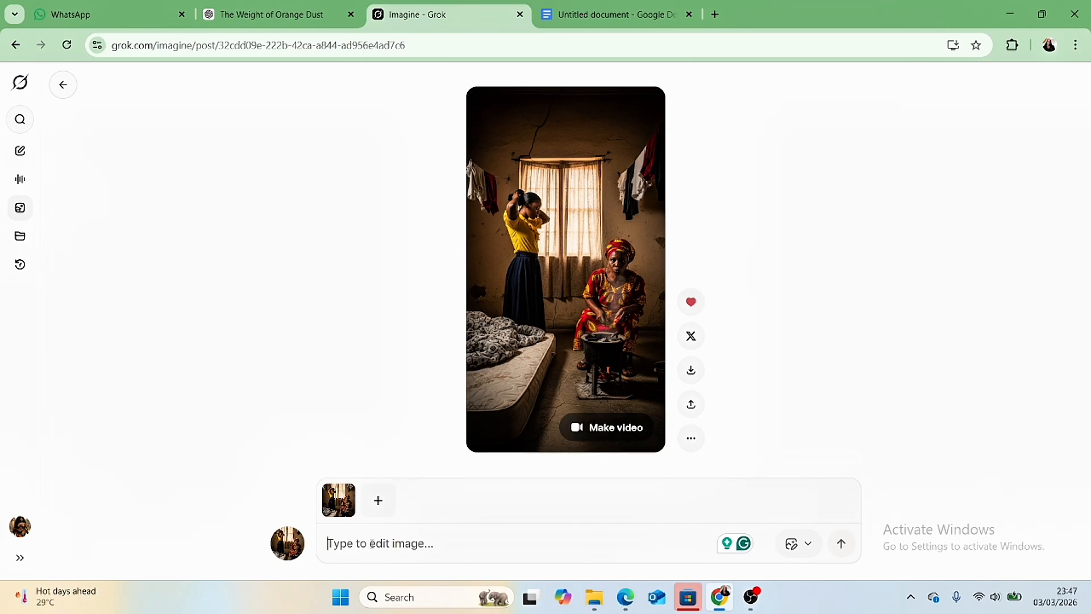
Step: Generate a video of the uploaded image with "In a strong Nigerian accent :" before the dialogue from "Amara, wake your brothers" to "God will provide tomorrow."
text(i)
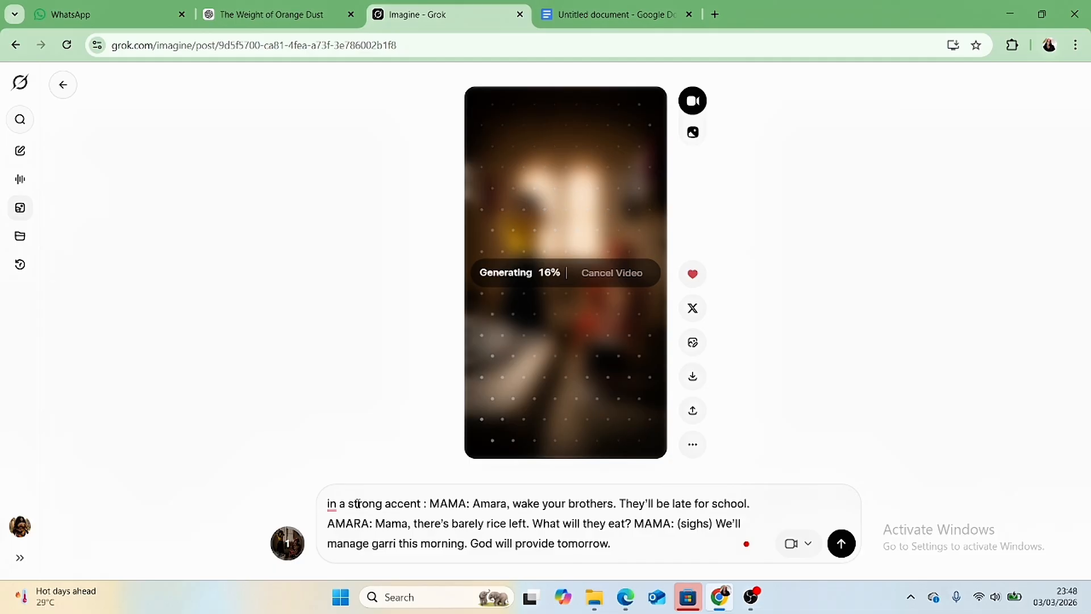
text(nigeria)
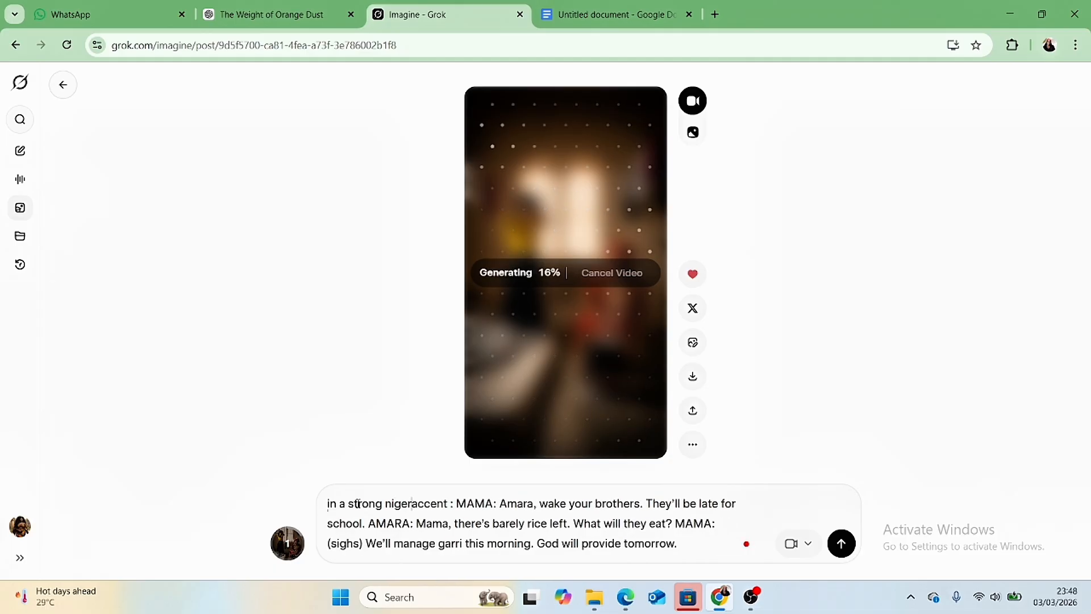
text(n)
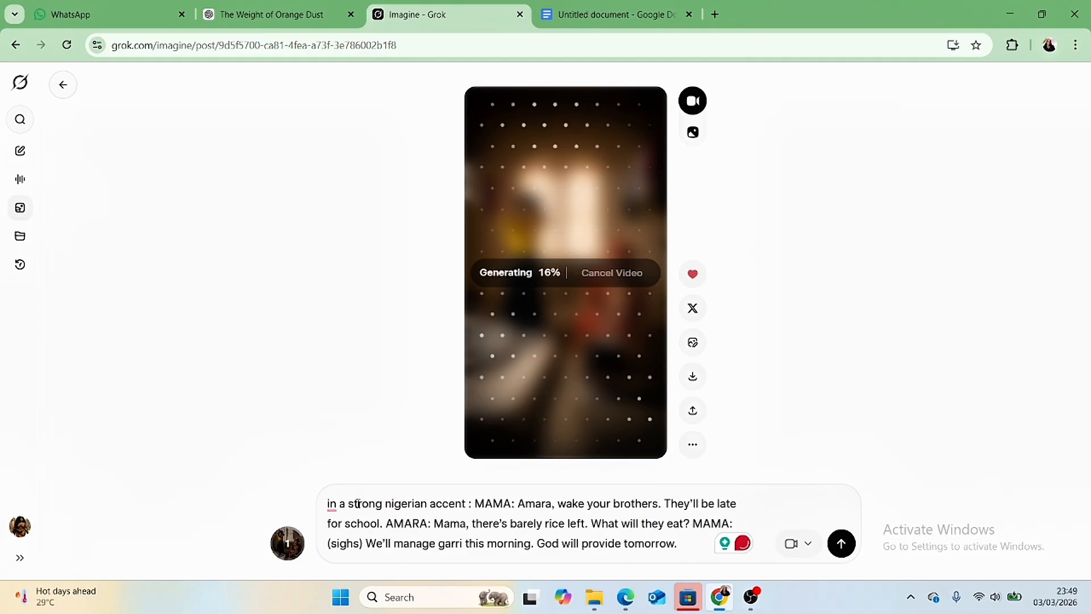
mouse_move(332, 509)
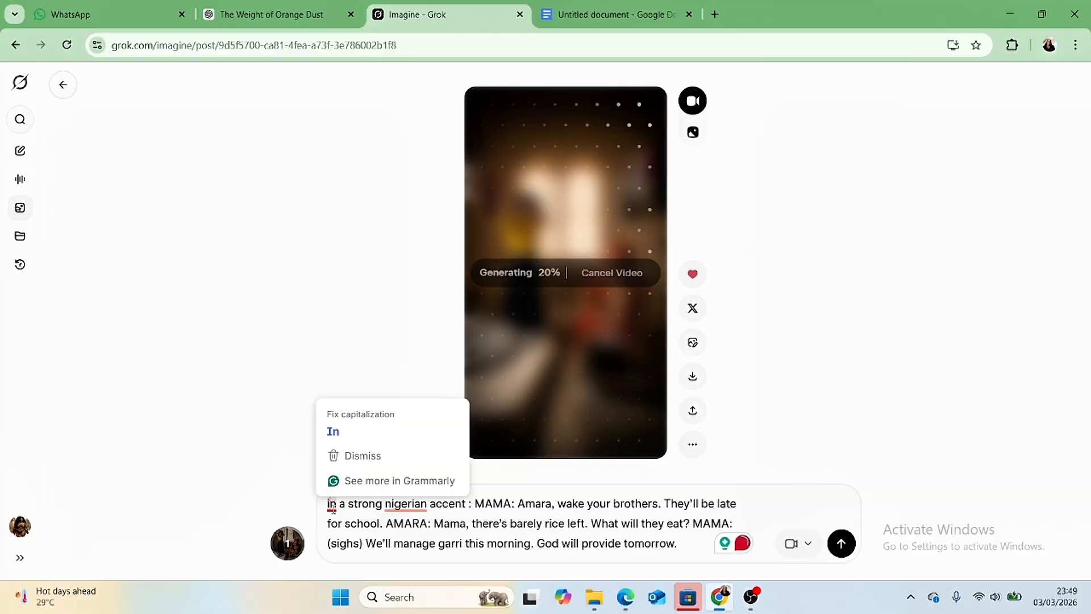
click(336, 428)
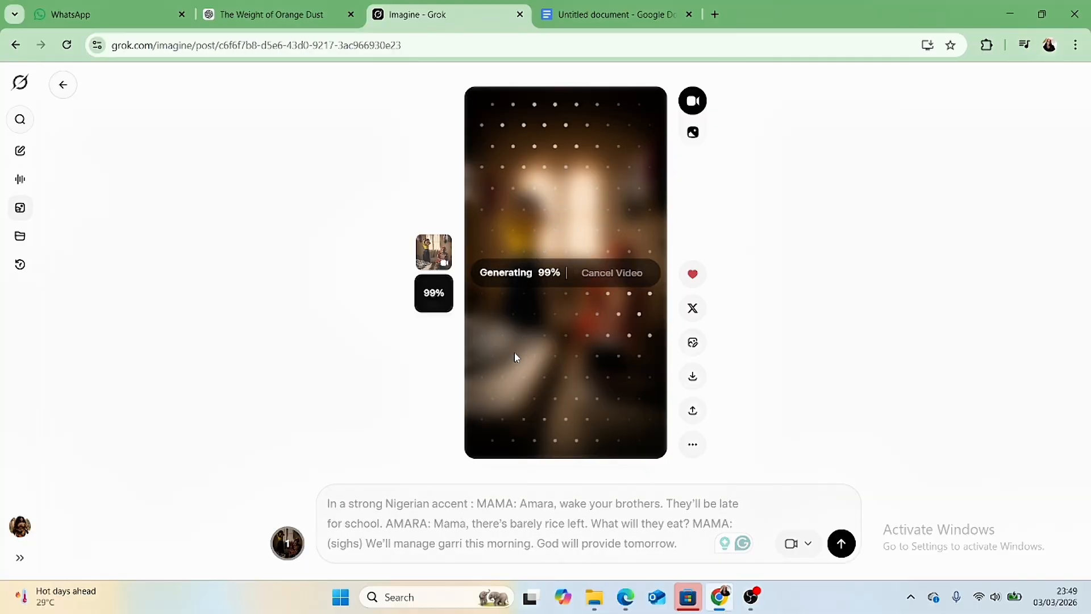